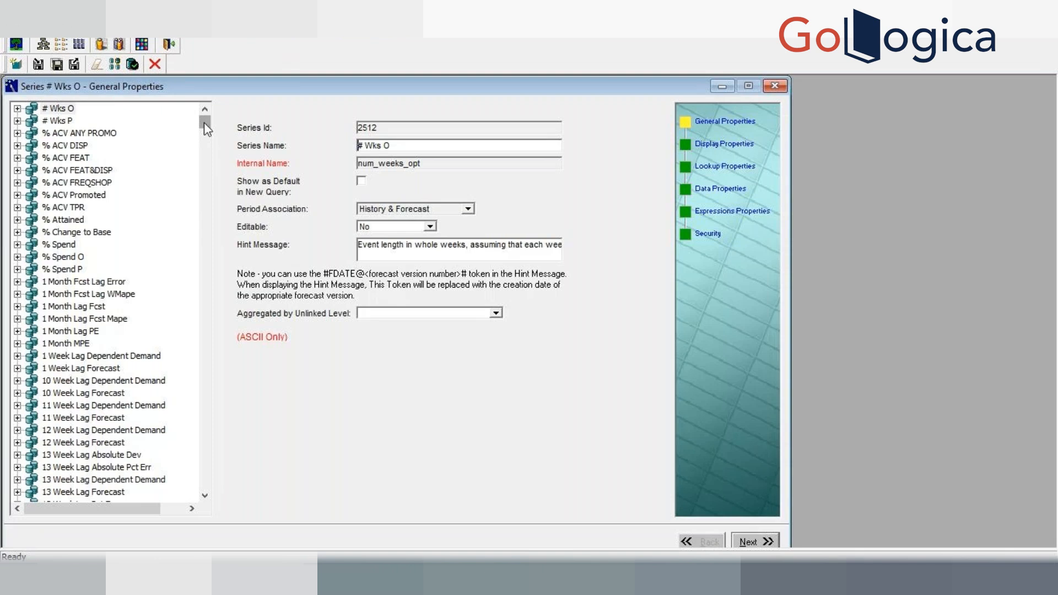
Step: Review the Lookup Properties and Data Properties pages of the # Wks O series
{"action": "mouse_move", "coordinate": [204, 123]}
{"action": "left_mouse_down"}
{"action": "mouse_move", "coordinate": [206, 146]}
{"action": "mouse_move", "coordinate": [208, 128]}
{"action": "left_mouse_up"}
{"action": "left_click", "coordinate": [742, 170]}
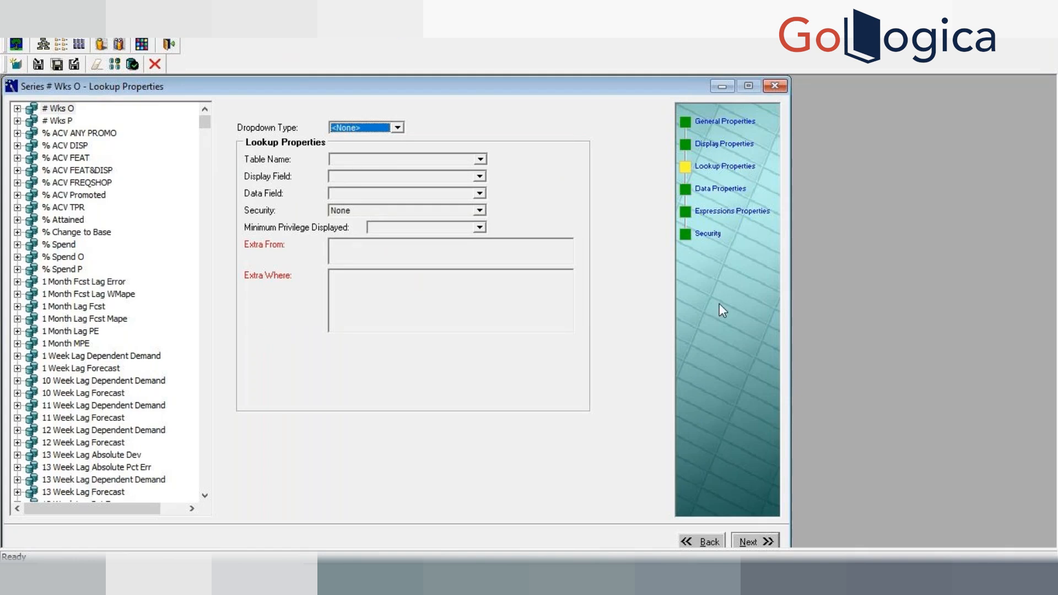
{"action": "left_click", "coordinate": [731, 190]}
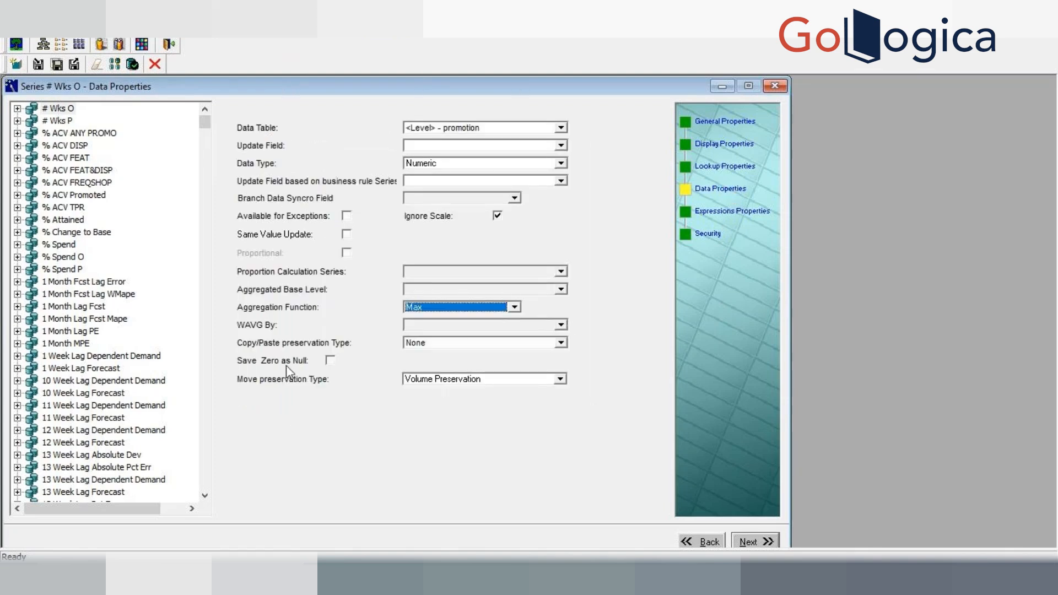
Step: Open the History series' data properties by jumping through the series list
{"action": "left_click", "coordinate": [128, 381]}
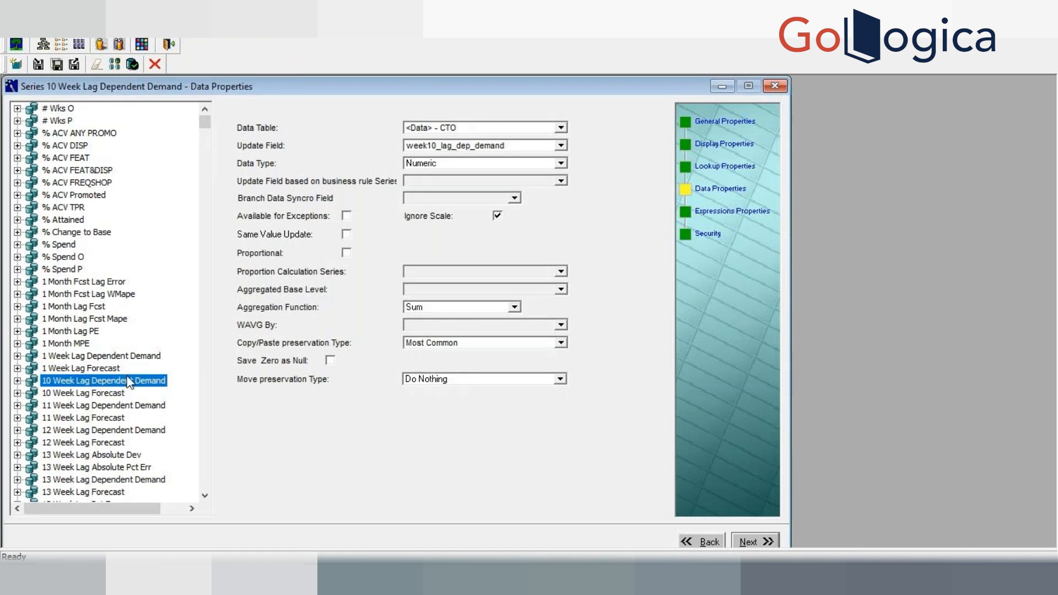
{"action": "key", "text": "h"}
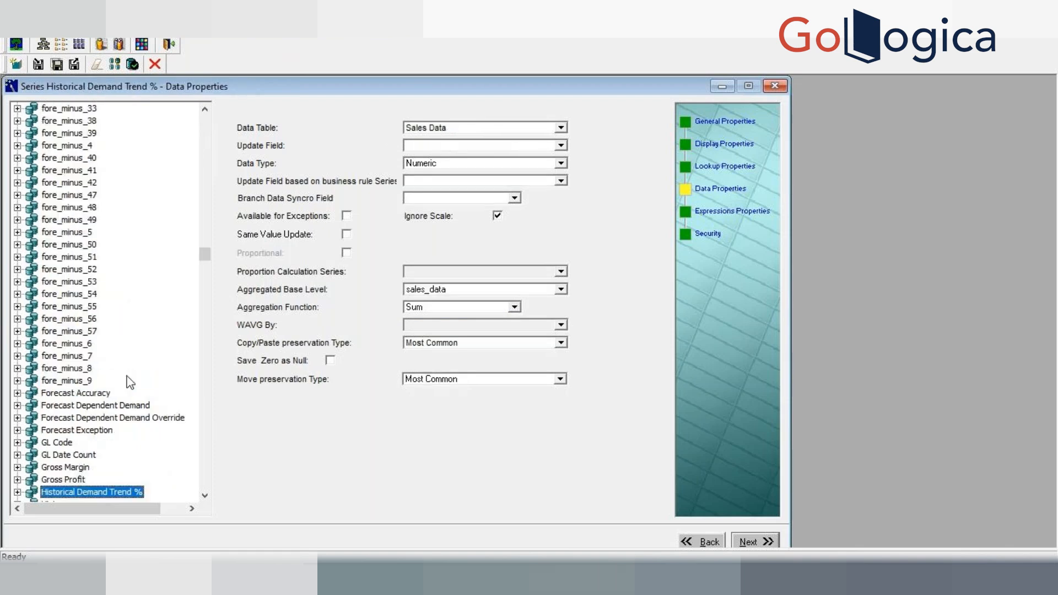
{"action": "left_click", "coordinate": [205, 496]}
{"action": "left_click", "coordinate": [204, 495]}
{"action": "left_click", "coordinate": [49, 480]}
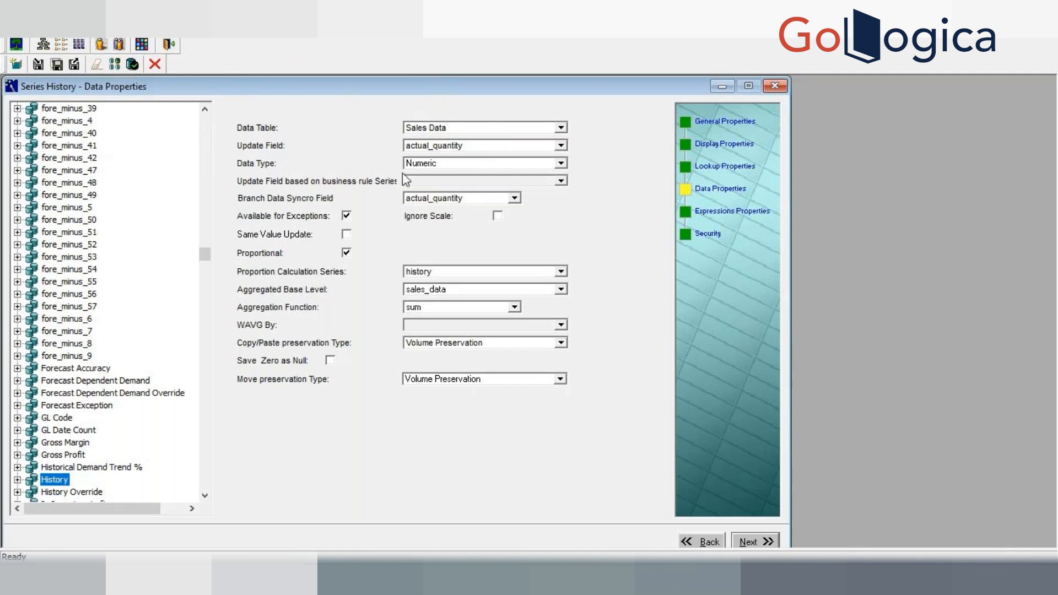
Step: Examine the Data Type and Aggregation Function options available for the History series
{"action": "left_click", "coordinate": [430, 166]}
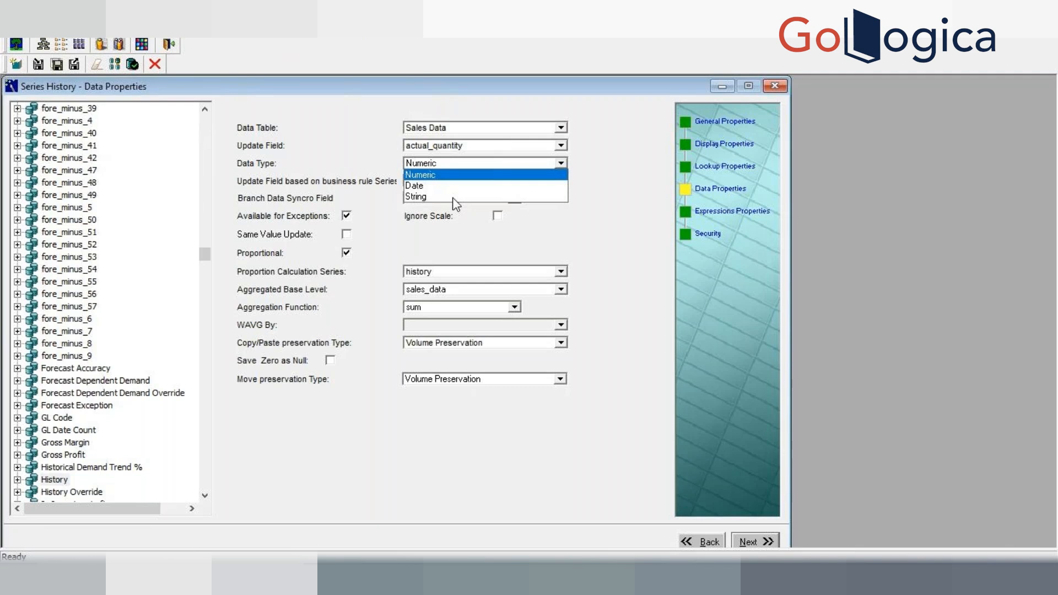
{"action": "left_click", "coordinate": [428, 175]}
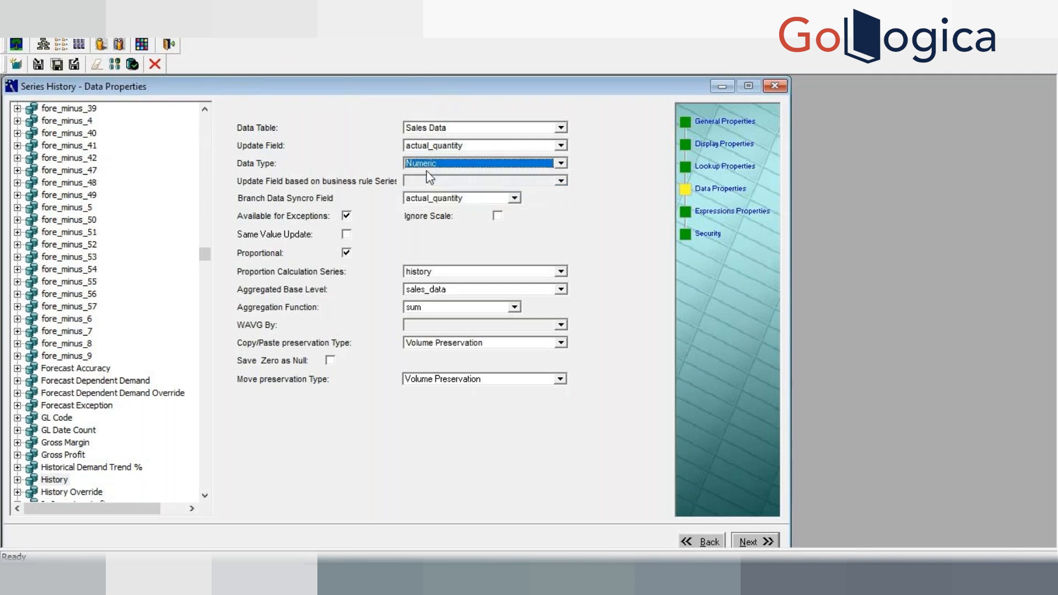
{"action": "left_click", "coordinate": [445, 166]}
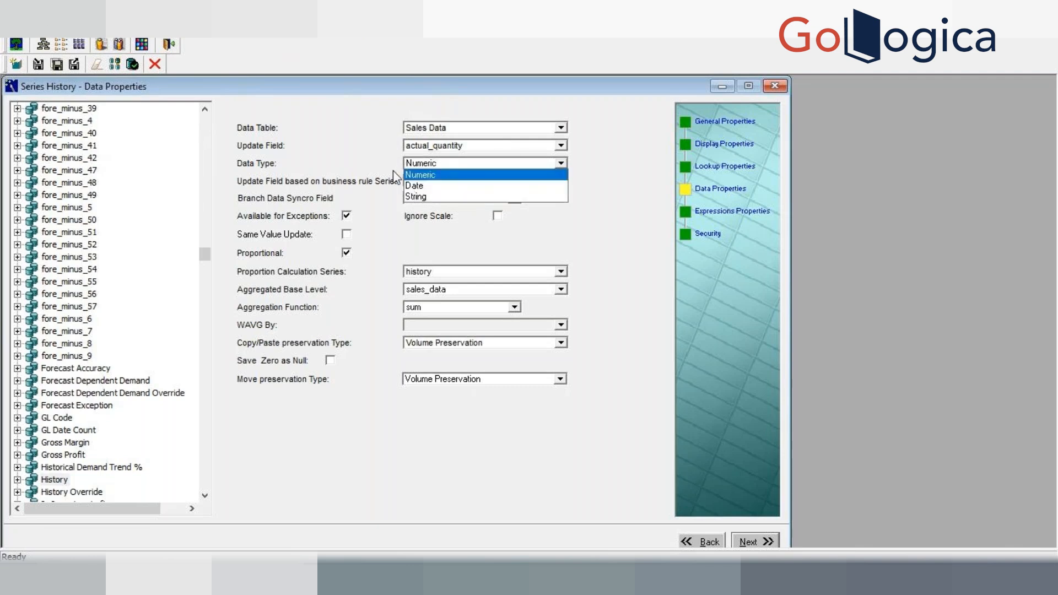
{"action": "left_click", "coordinate": [429, 170]}
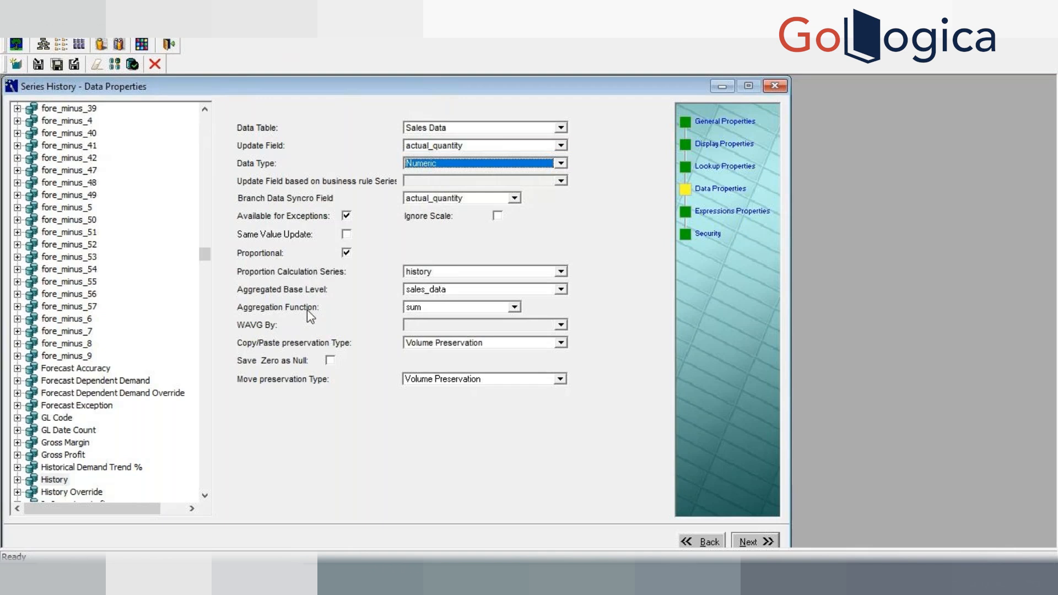
{"action": "left_click", "coordinate": [439, 308]}
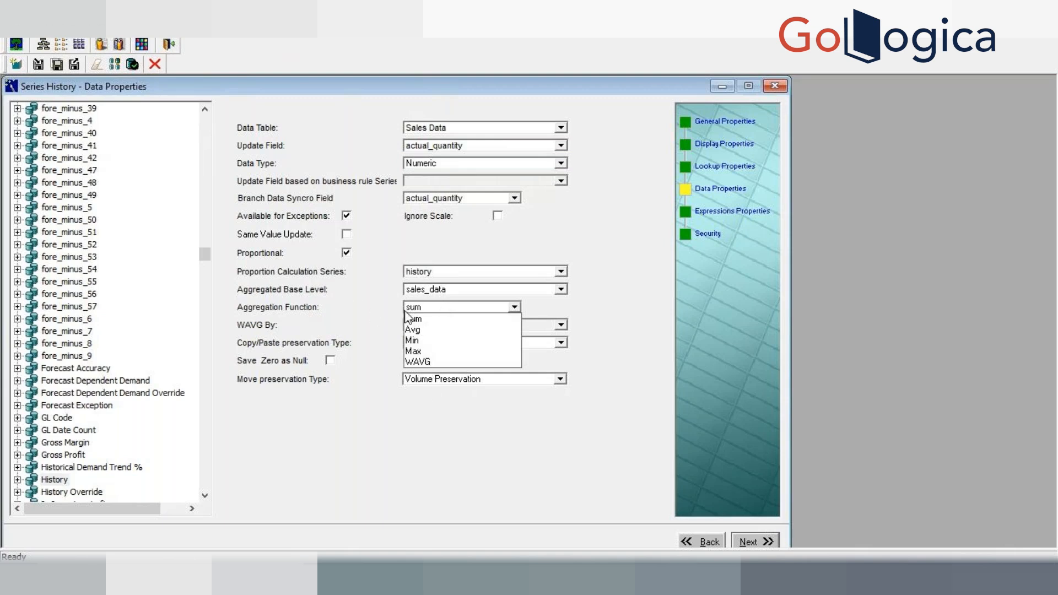
{"action": "left_click", "coordinate": [333, 309]}
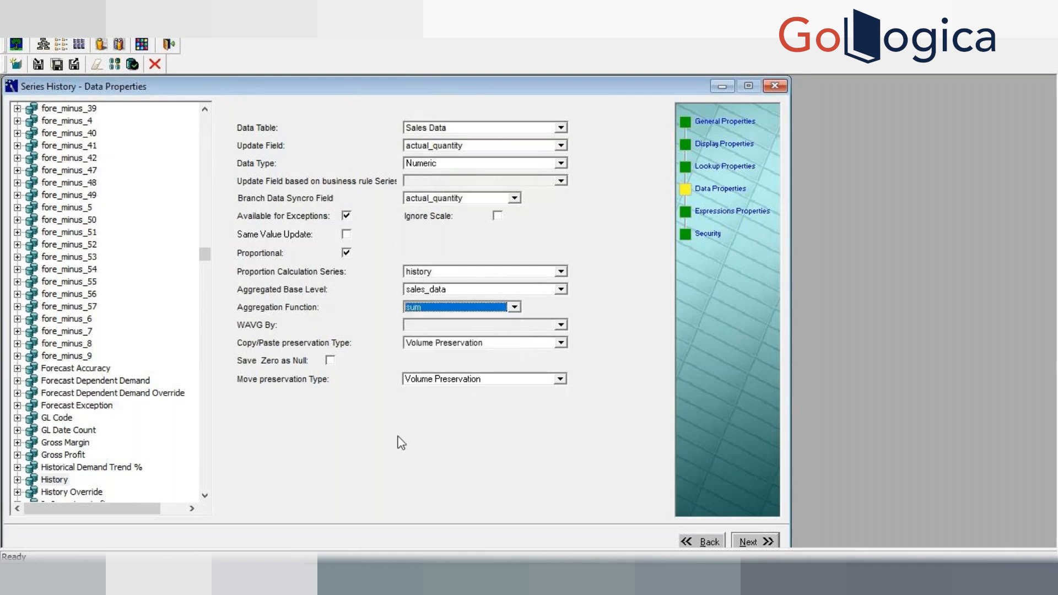
Step: Move on to the History series' Expressions Properties page and inspect its expression fields
{"action": "left_click", "coordinate": [749, 542]}
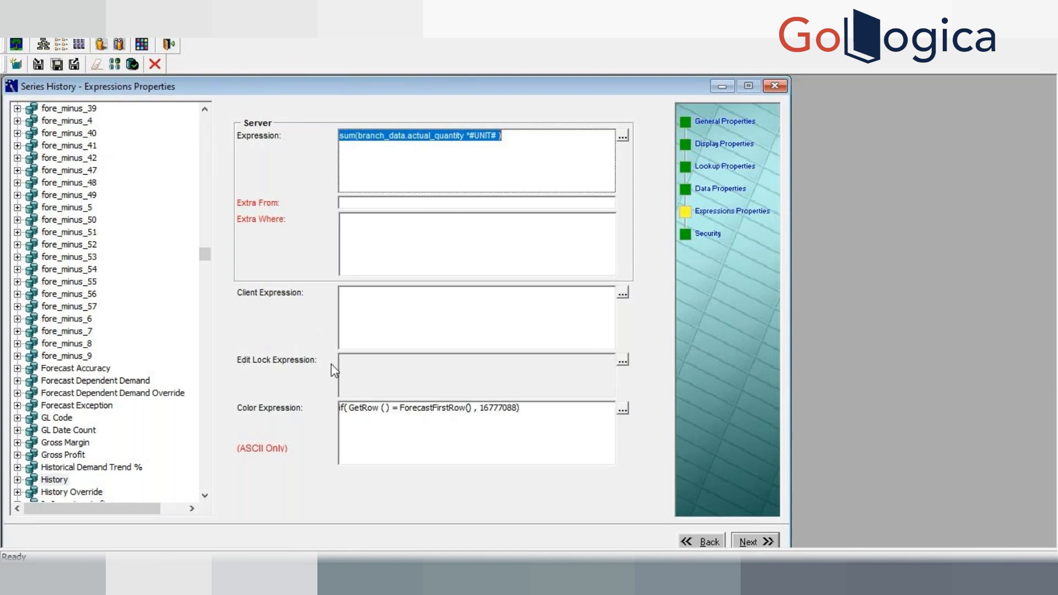
{"action": "left_click", "coordinate": [383, 319]}
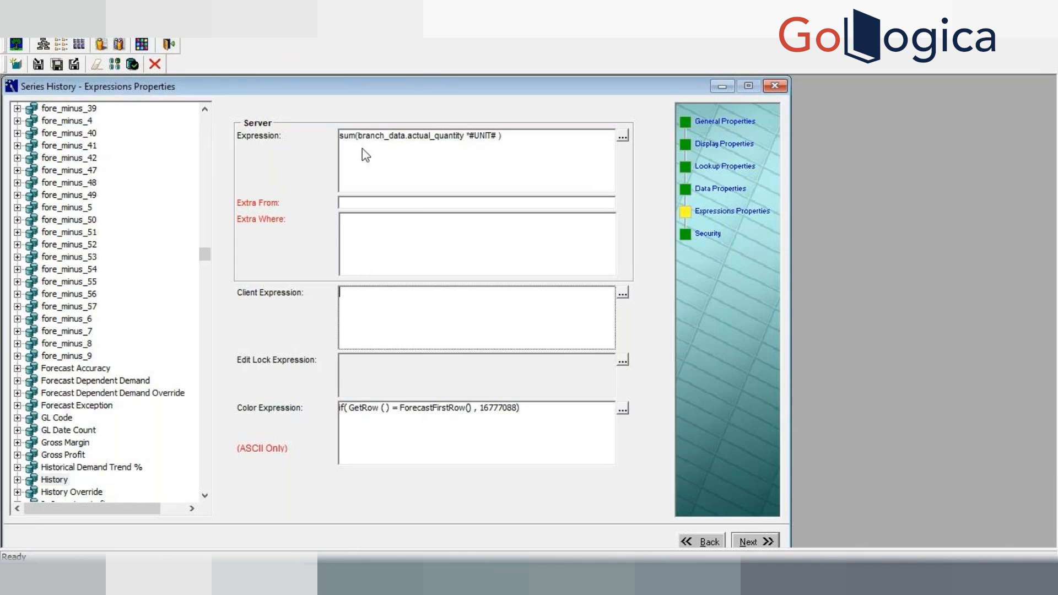
{"action": "left_click", "coordinate": [514, 138]}
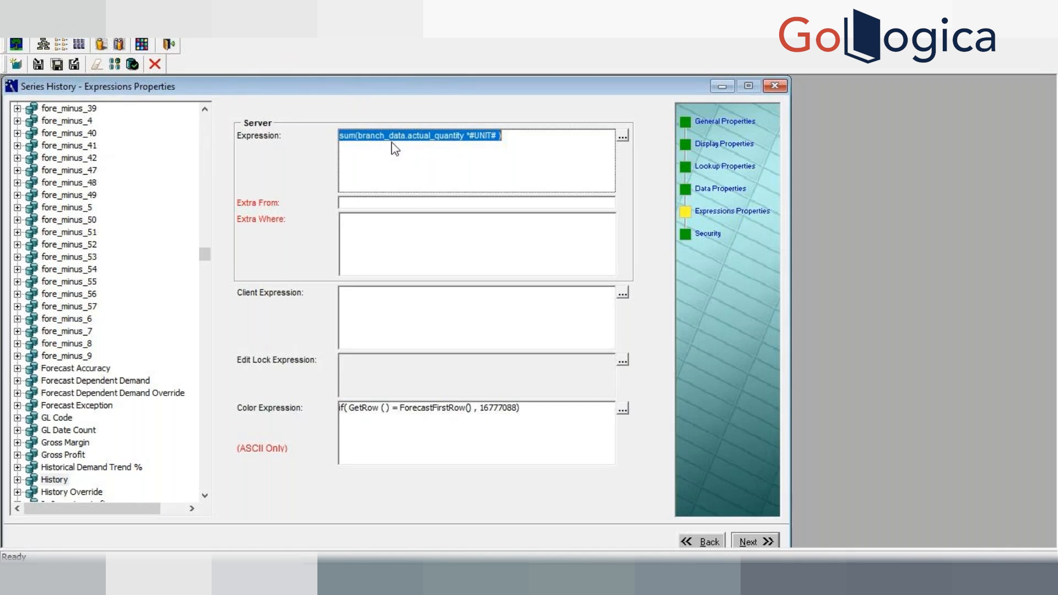
{"action": "left_click", "coordinate": [51, 481]}
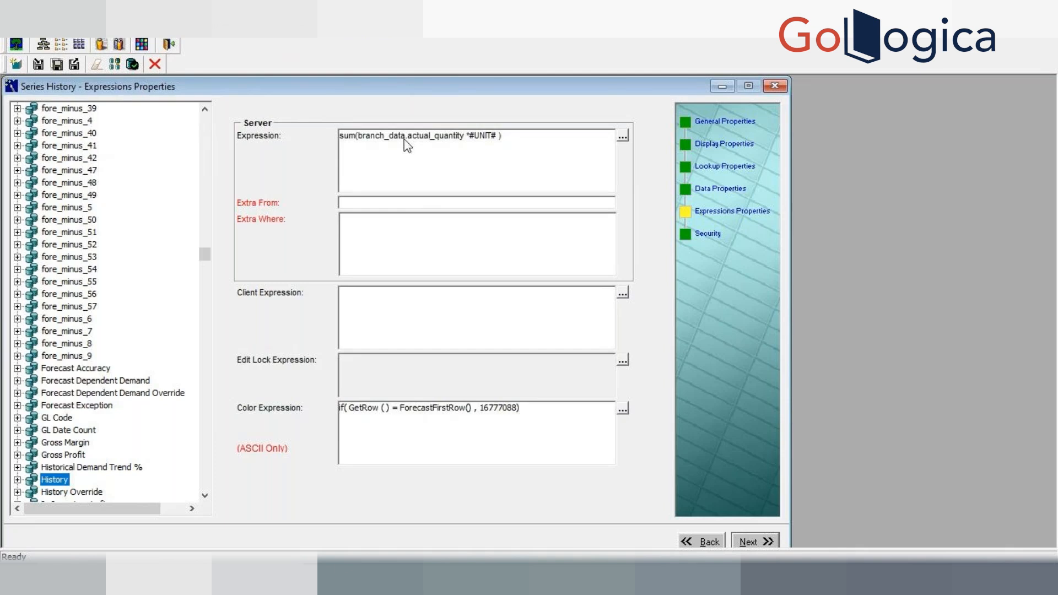
Step: Try replacing branch_data with sales_data in the server expression and verify it
{"action": "left_click", "coordinate": [622, 136]}
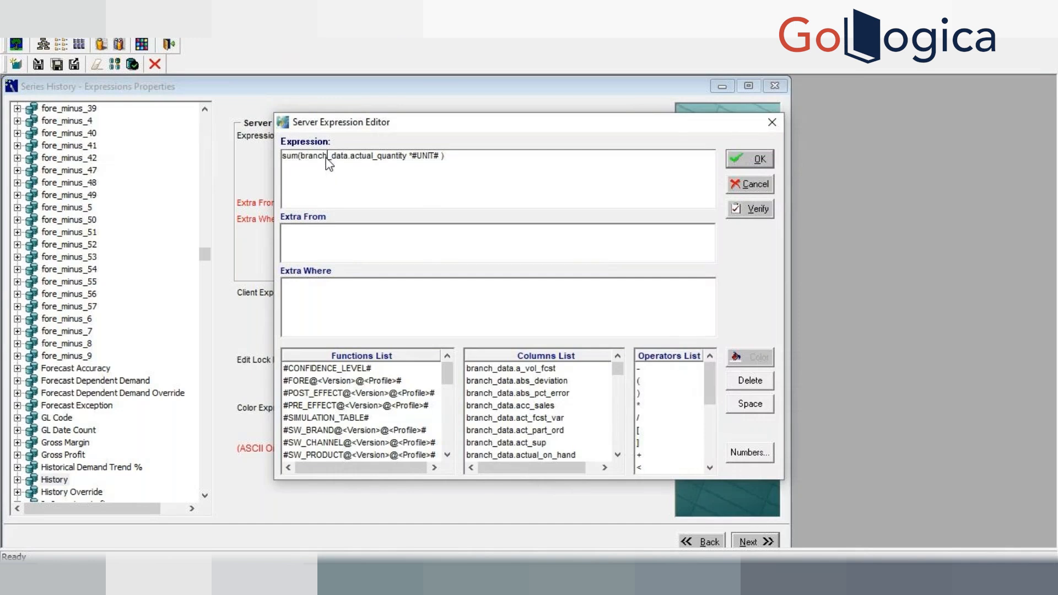
{"action": "key", "text": "BackSpace"}
{"action": "key", "text": "BackSpace"}
{"action": "key", "text": "BackSpace"}
{"action": "key", "text": "BackSpace"}
{"action": "key", "text": "BackSpace"}
{"action": "key", "text": "BackSpace"}
{"action": "type", "text": "s"}
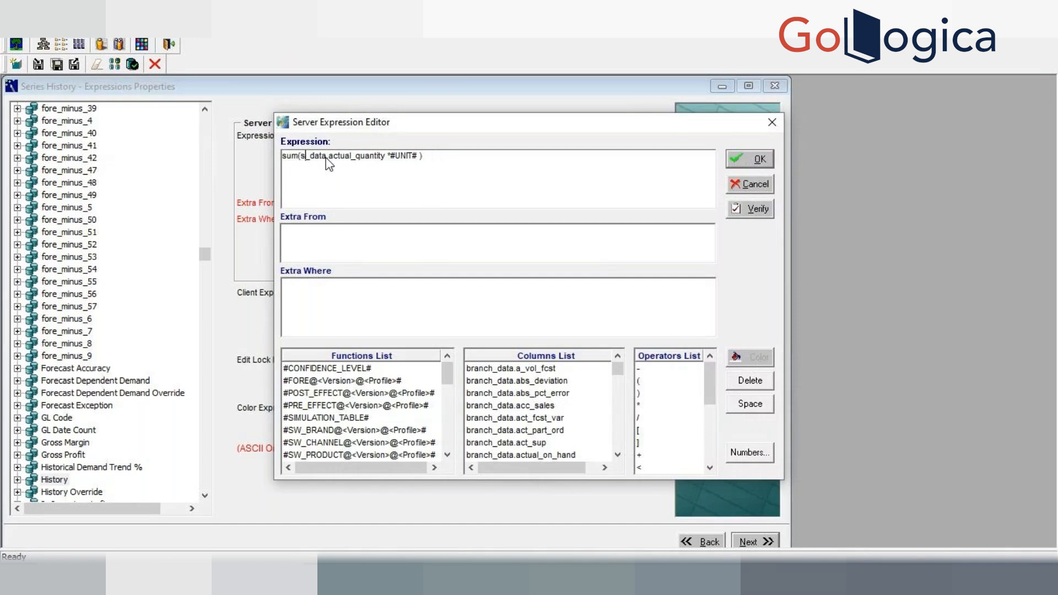
{"action": "type", "text": "ales"}
{"action": "left_click", "coordinate": [763, 214]}
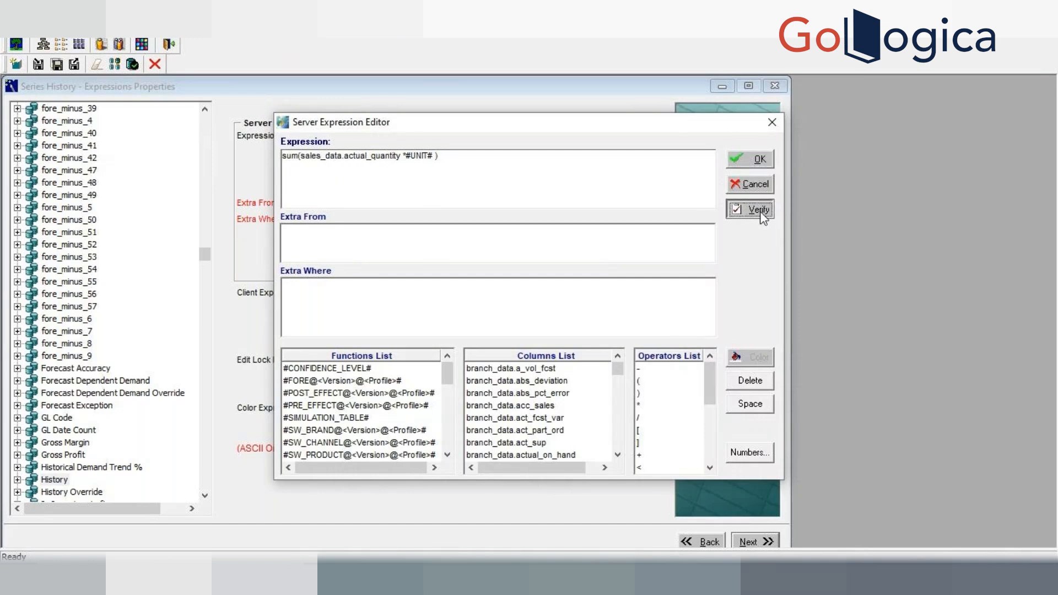
{"action": "left_click", "coordinate": [615, 342]}
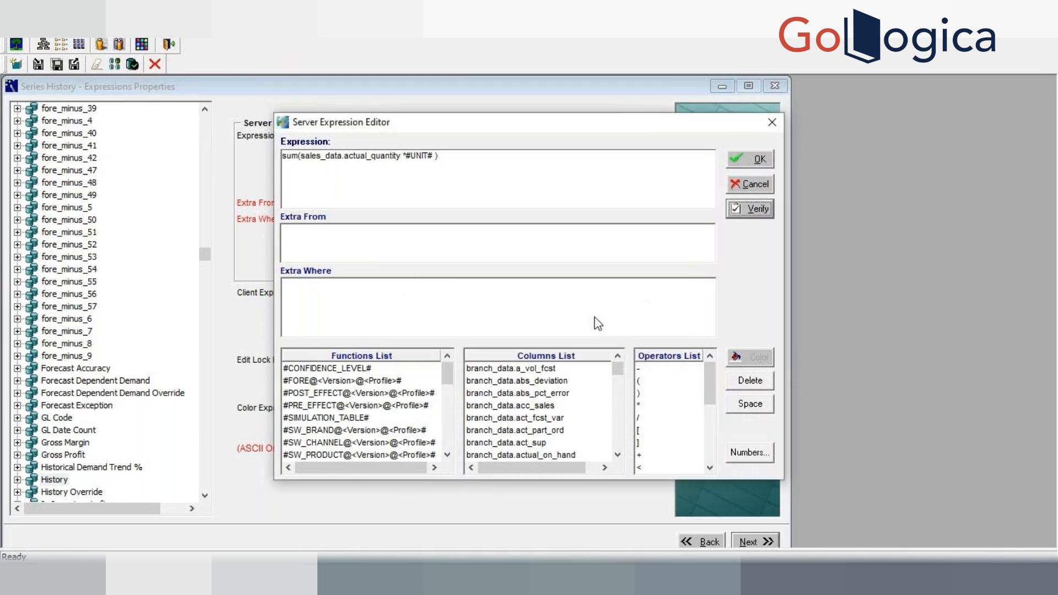
{"action": "left_click", "coordinate": [766, 205]}
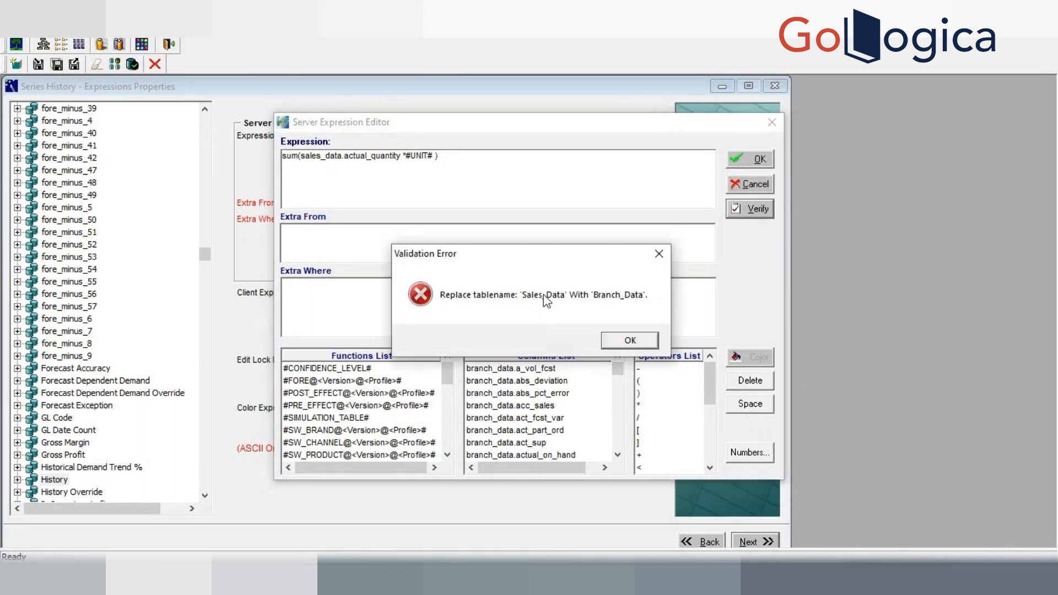
{"action": "left_click", "coordinate": [628, 342]}
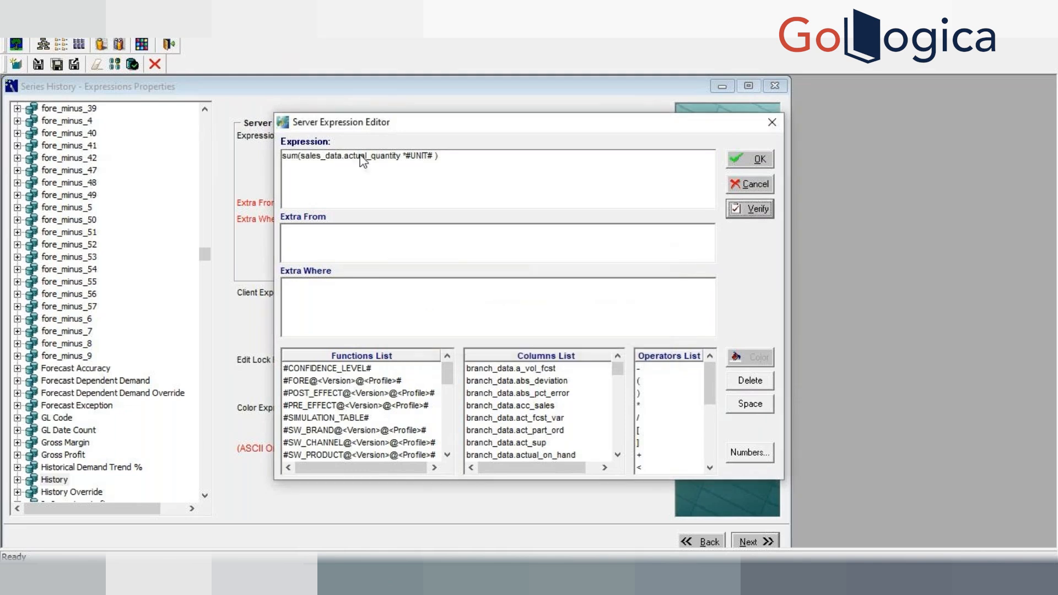
Step: Restore the table name to branch_data in the server expression and cancel the expression editor
{"action": "left_click", "coordinate": [321, 157]}
{"action": "key", "text": "BackSpace"}
{"action": "key", "text": "BackSpace"}
{"action": "key", "text": "BackSpace"}
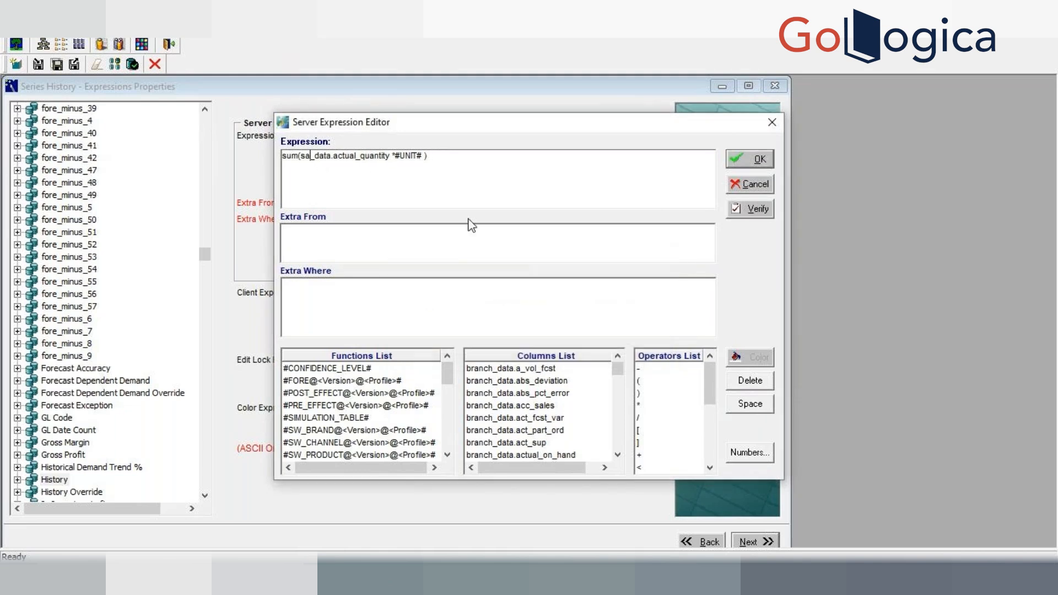
{"action": "key", "text": "BackSpace"}
{"action": "key", "text": "BackSpace"}
{"action": "type", "text": "bra"}
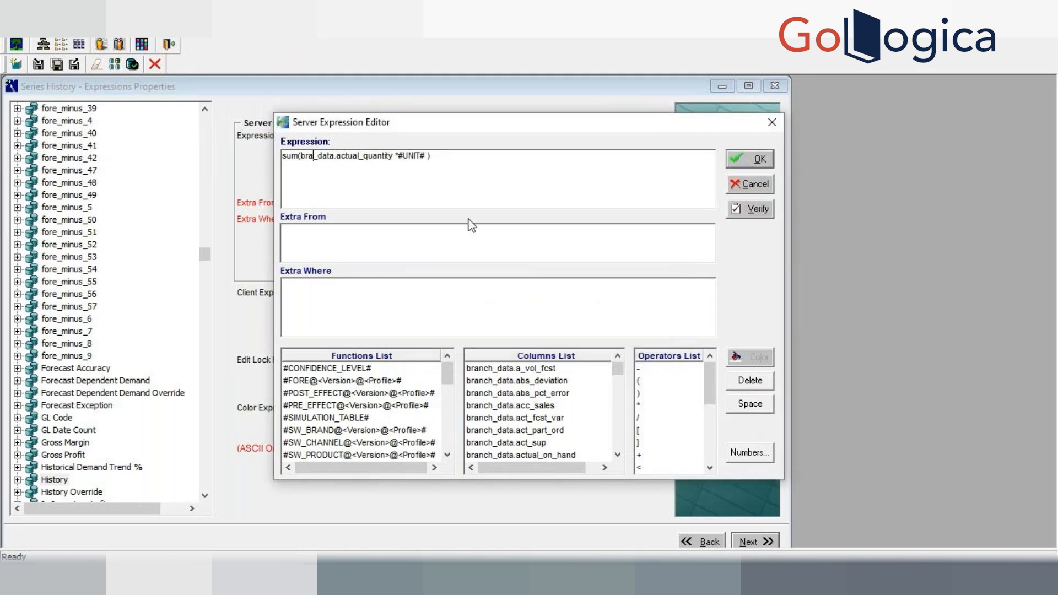
{"action": "type", "text": "cn"}
{"action": "key", "text": "BackSpace"}
{"action": "key", "text": "BackSpace"}
{"action": "type", "text": "nch"}
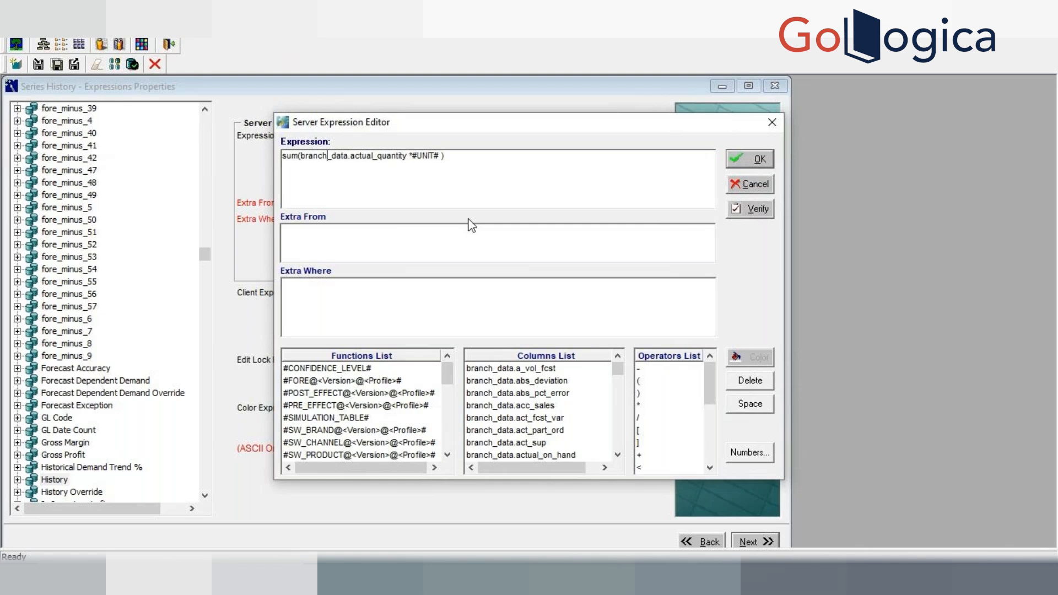
{"action": "left_click", "coordinate": [772, 188]}
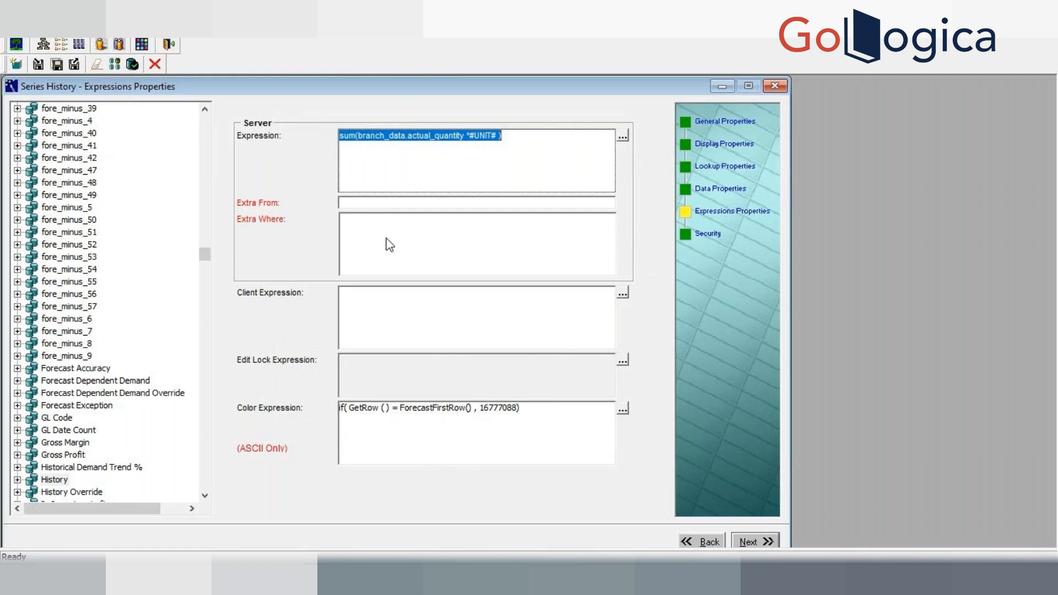
Step: Examine the server expression, Extra From, Extra Where and Client Expression fields of the History series
{"action": "left_click", "coordinate": [432, 161]}
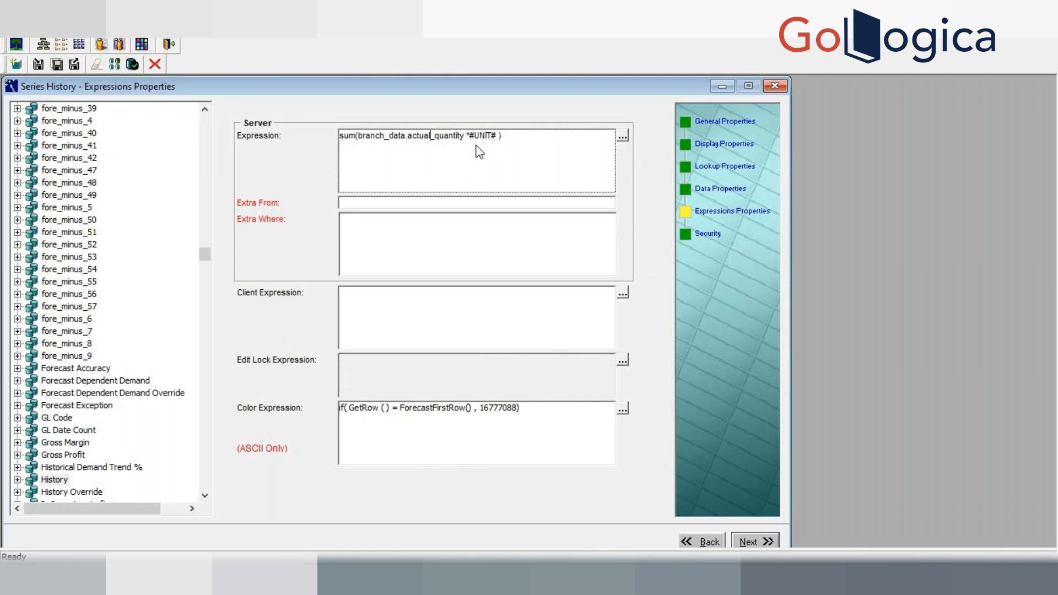
{"action": "left_click_drag", "start_coordinate": [505, 139], "coordinate": [318, 142]}
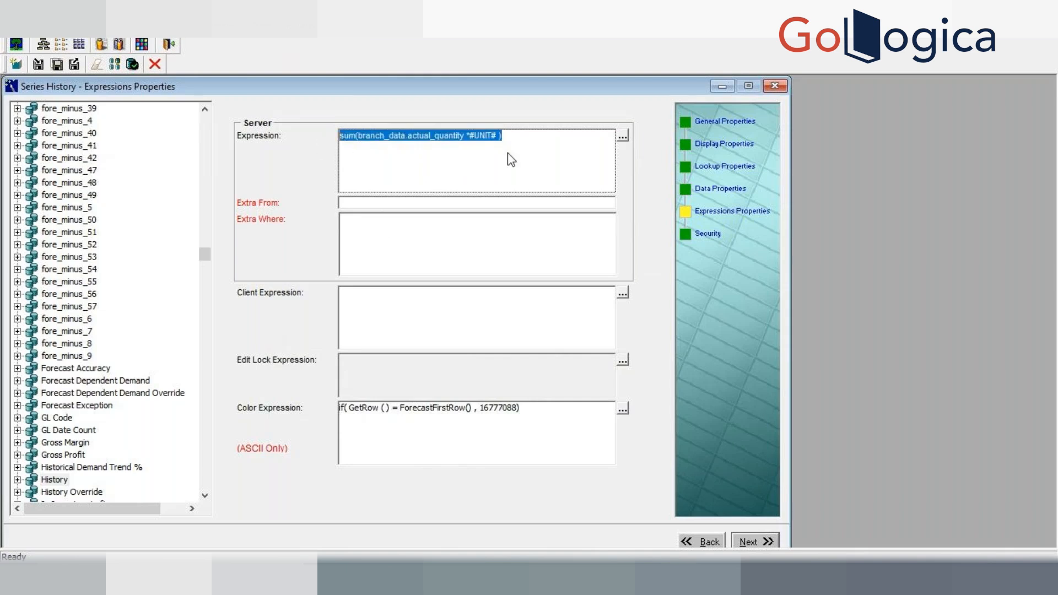
{"action": "left_click", "coordinate": [403, 205]}
{"action": "left_click", "coordinate": [401, 244]}
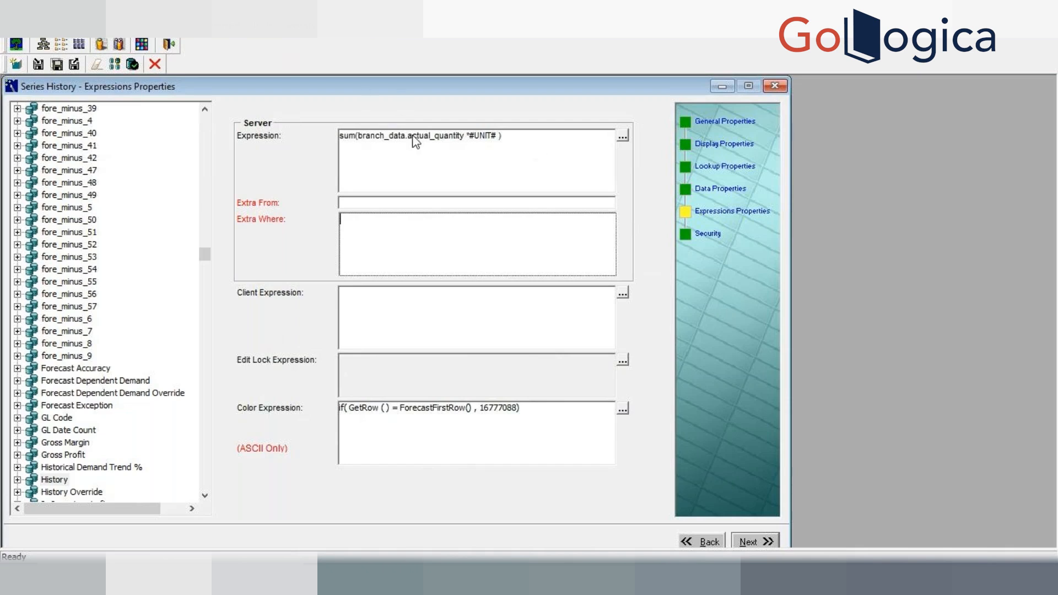
{"action": "left_click", "coordinate": [425, 332]}
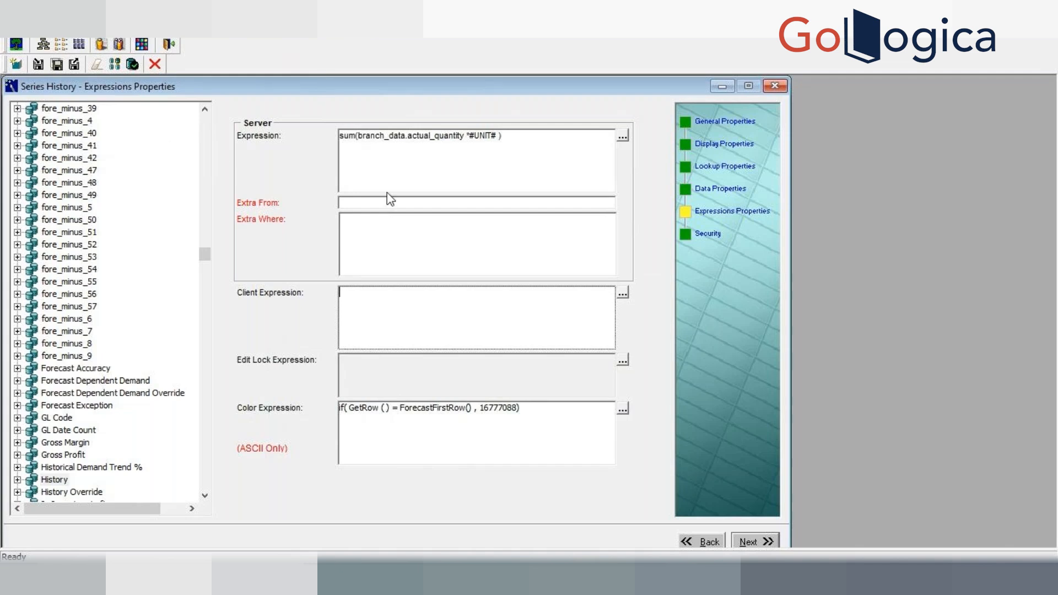
Step: Open the Security page of the History series to review its assigned users
{"action": "left_click", "coordinate": [705, 233]}
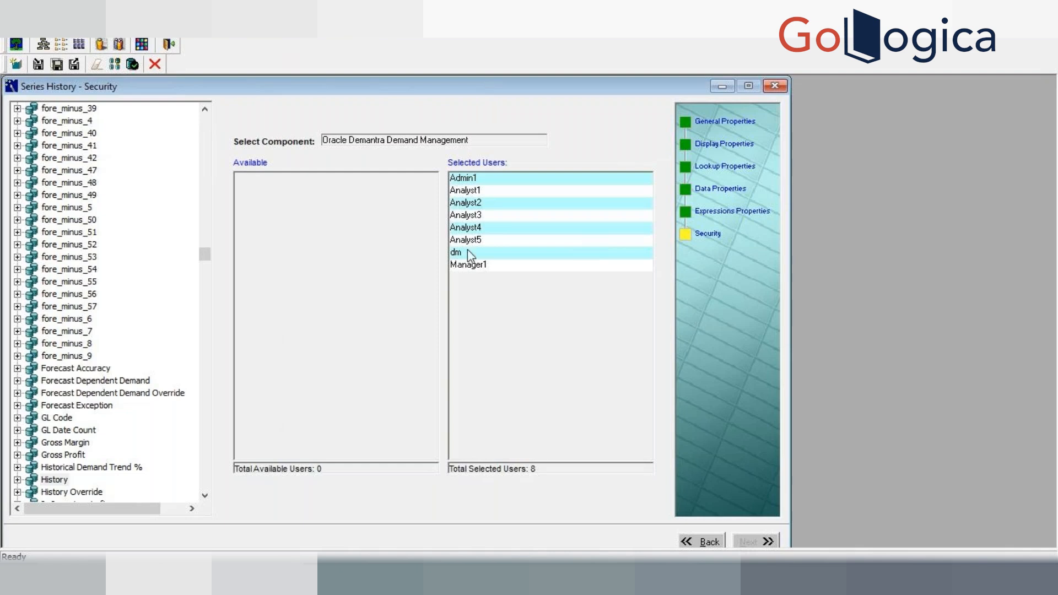
{"action": "left_click", "coordinate": [53, 484]}
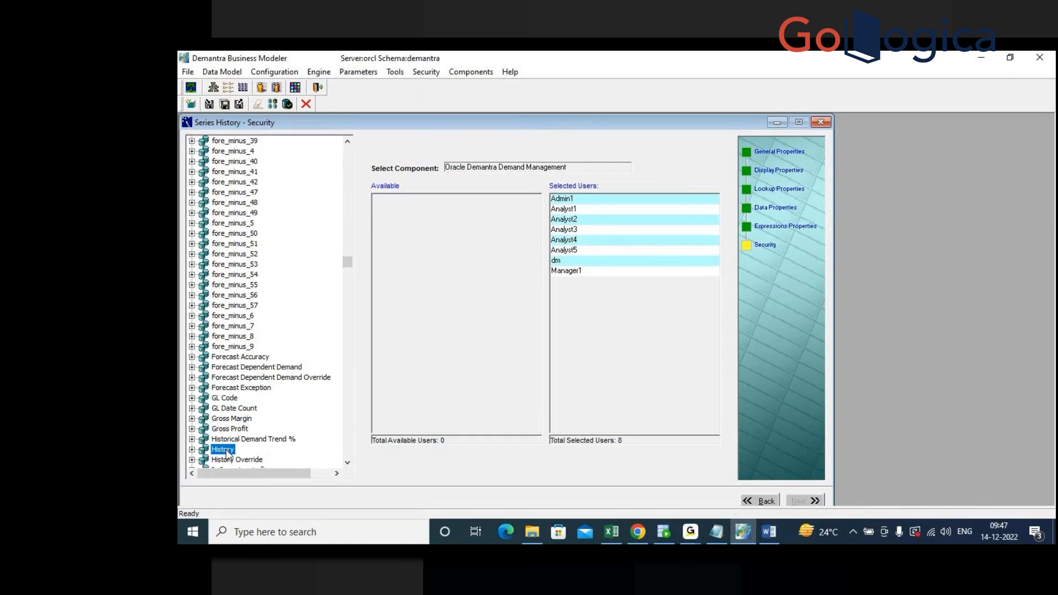
{"action": "right_click", "coordinate": [227, 454]}
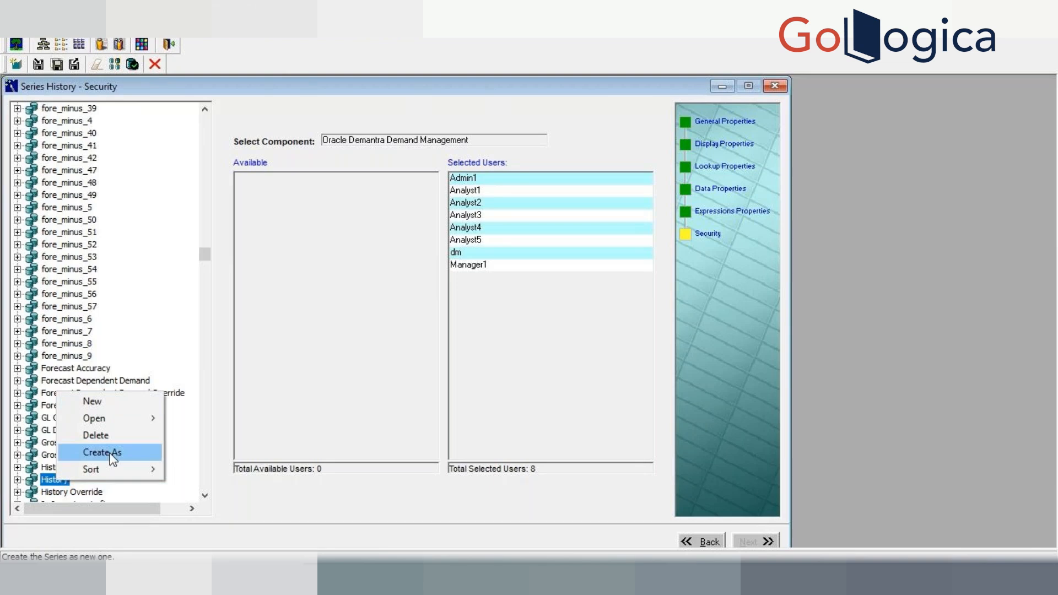
{"action": "left_click", "coordinate": [617, 578]}
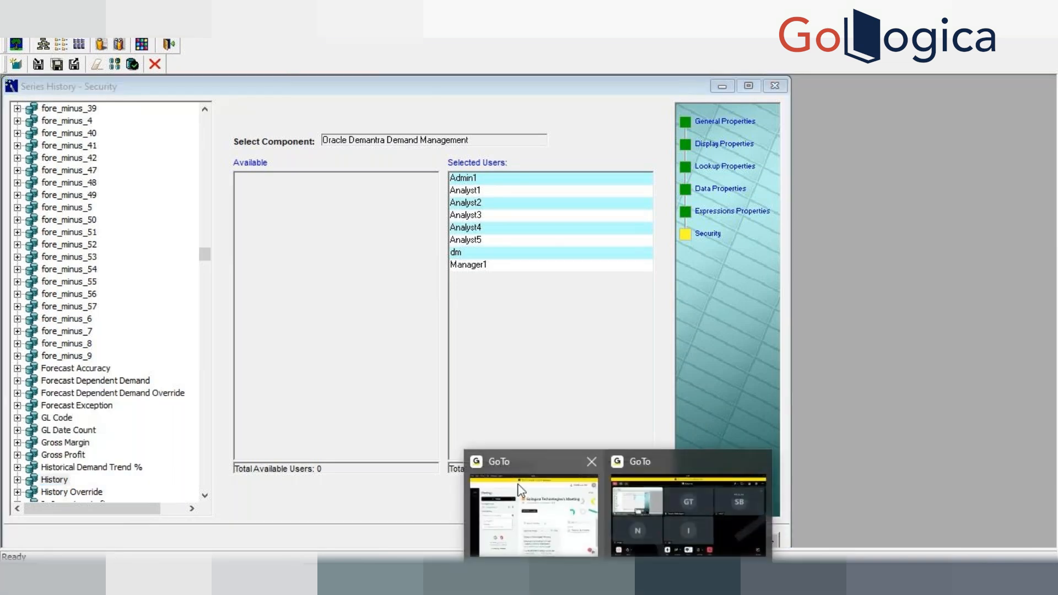
{"action": "mouse_move", "coordinate": [617, 578]}
{"action": "left_click", "coordinate": [721, 495]}
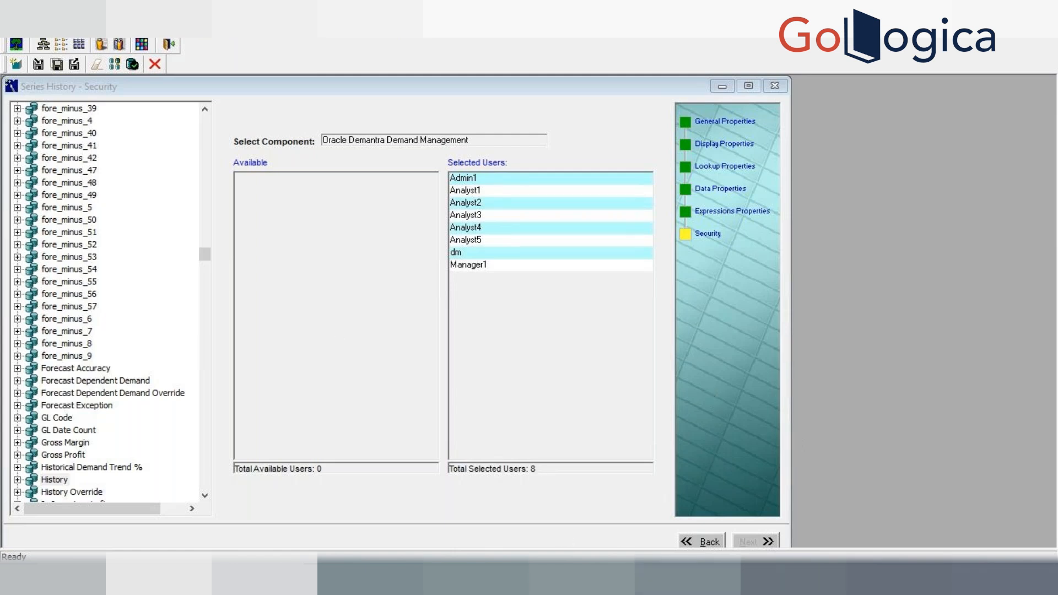
{"action": "key", "text": "alt+Tab"}
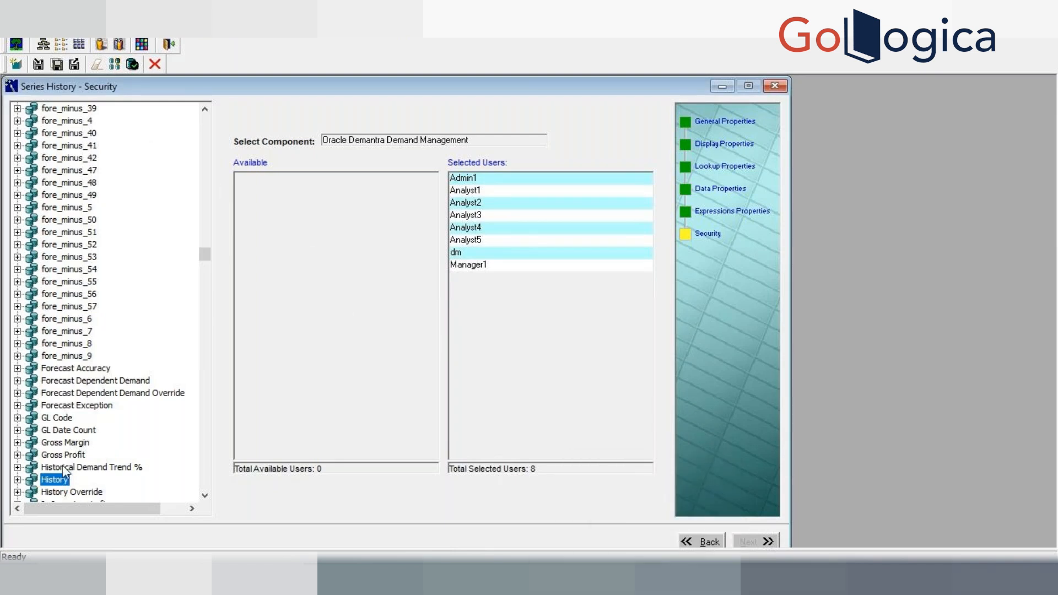
Step: Create a new series and set its series name to ~Demo Series History
{"action": "right_click", "coordinate": [67, 485]}
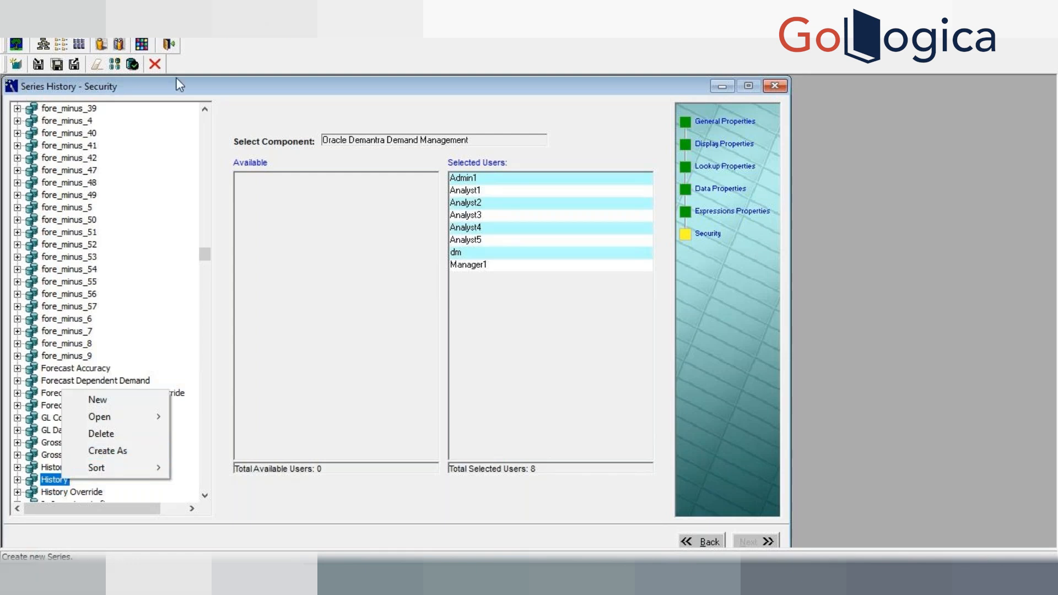
{"action": "left_click", "coordinate": [238, 63]}
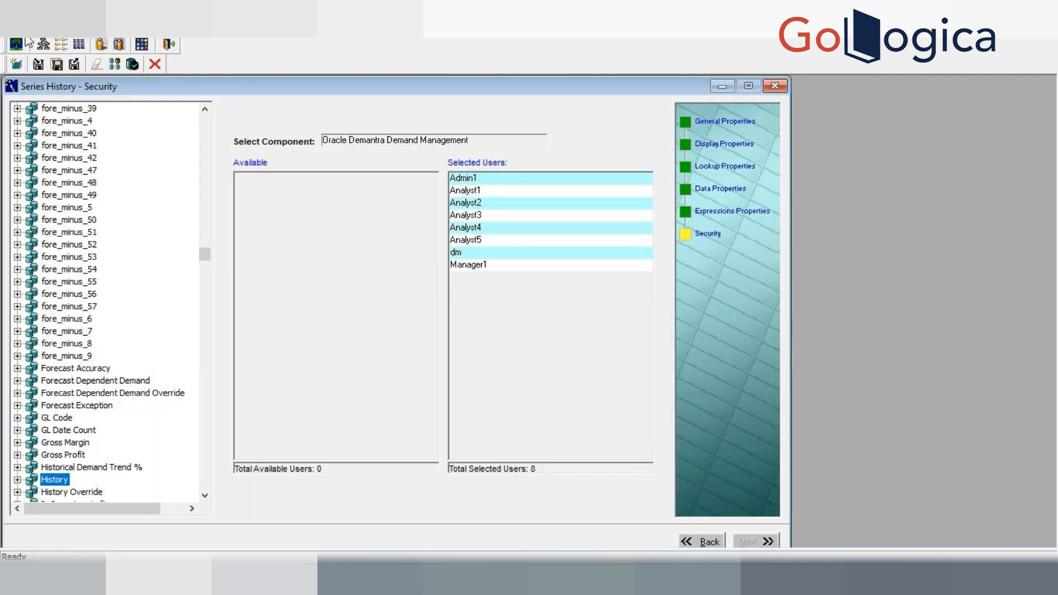
{"action": "left_click", "coordinate": [16, 64]}
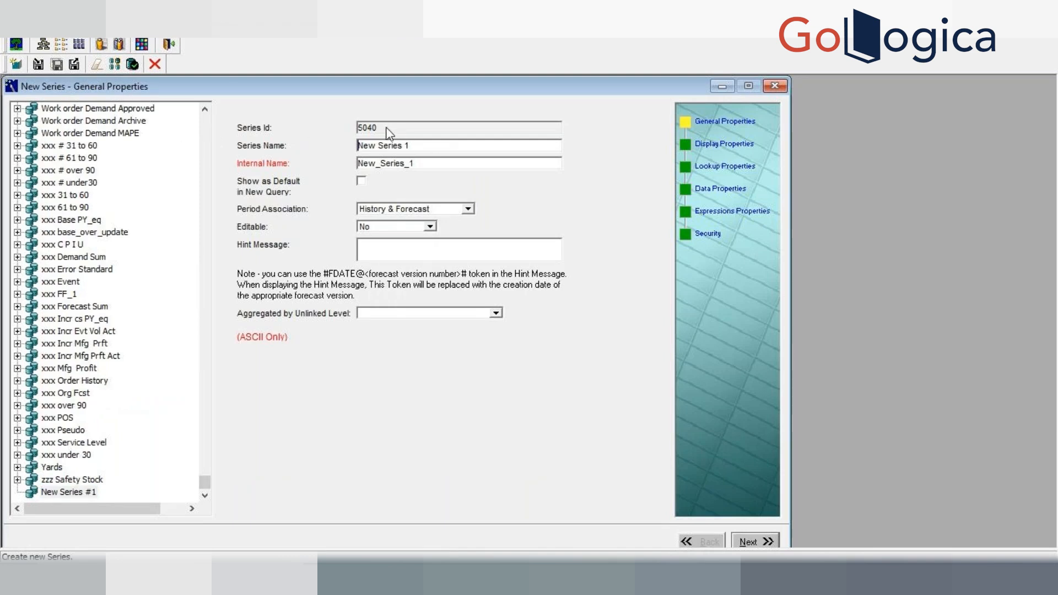
{"action": "left_click", "coordinate": [429, 148]}
{"action": "key", "text": "BackSpace"}
{"action": "key", "text": "BackSpace"}
{"action": "key", "text": "BackSpace"}
{"action": "key", "text": "BackSpace"}
{"action": "key", "text": "BackSpace"}
{"action": "key", "text": "BackSpace"}
{"action": "key", "text": "BackSpace"}
{"action": "key", "text": "BackSpace"}
{"action": "key", "text": "BackSpace"}
{"action": "key", "text": "BackSpace"}
{"action": "key", "text": "BackSpace"}
{"action": "key", "text": "BackSpace"}
{"action": "type", "text": "~"}
{"action": "type", "text": "History Demo"}
{"action": "key", "text": "BackSpace"}
{"action": "key", "text": "BackSpace"}
{"action": "key", "text": "BackSpace"}
{"action": "key", "text": "BackSpace"}
{"action": "key", "text": "BackSpace"}
{"action": "key", "text": "BackSpace"}
{"action": "key", "text": "BackSpace"}
{"action": "key", "text": "BackSpace"}
{"action": "key", "text": "BackSpace"}
{"action": "key", "text": "BackSpace"}
{"action": "key", "text": "BackSpace"}
{"action": "key", "text": "BackSpace"}
{"action": "type", "text": "Demo Series History"}
{"action": "key", "text": "Tab"}
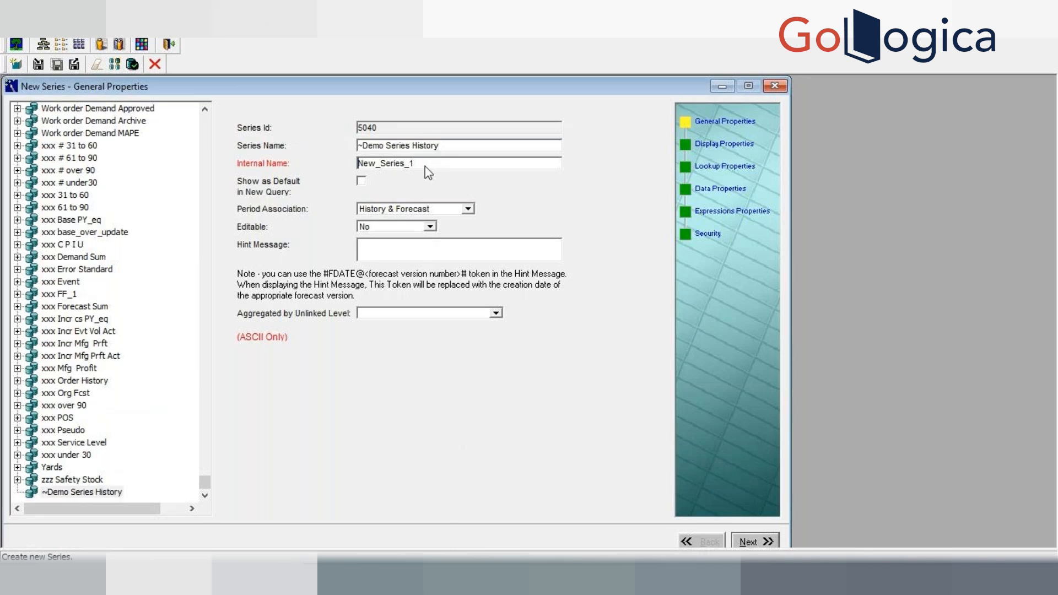
Step: Set the internal name to xx_demo_series_history and advance to the Display Properties page
{"action": "key", "text": "Delete"}
{"action": "key", "text": "Delete"}
{"action": "key", "text": "Delete"}
{"action": "key", "text": "Delete"}
{"action": "key", "text": "Delete"}
{"action": "key", "text": "Delete"}
{"action": "key", "text": "Delete"}
{"action": "key", "text": "Delete"}
{"action": "key", "text": "Delete"}
{"action": "key", "text": "Delete"}
{"action": "key", "text": "Delete"}
{"action": "key", "text": "Delete"}
{"action": "type", "text": "xx_demo_series_history"}
{"action": "left_click", "coordinate": [749, 543]}
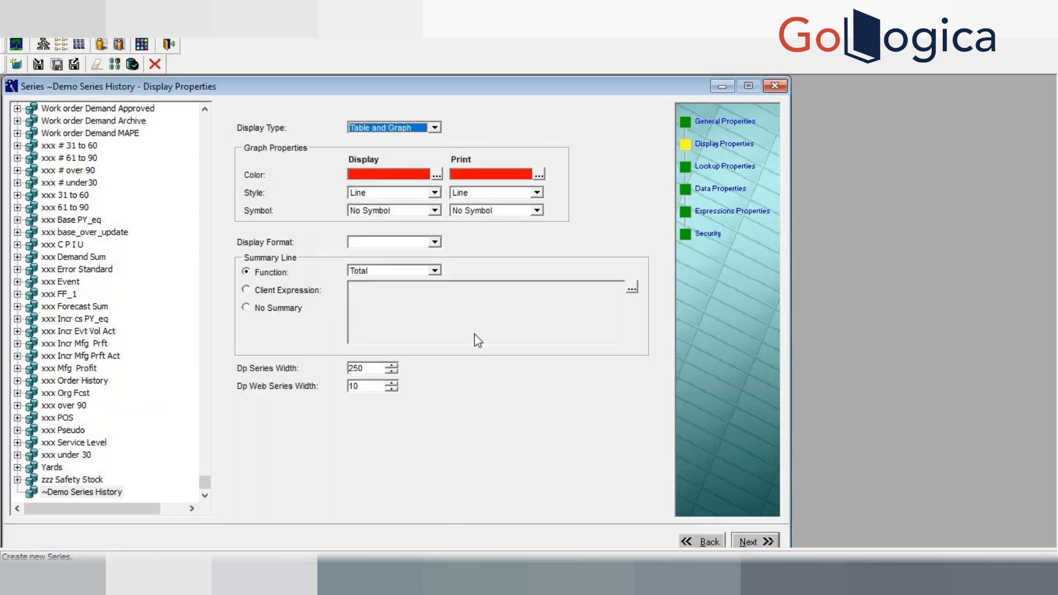
Step: Review the summary function options and the Lookup Properties page, then advance to Data Properties
{"action": "left_click", "coordinate": [435, 270]}
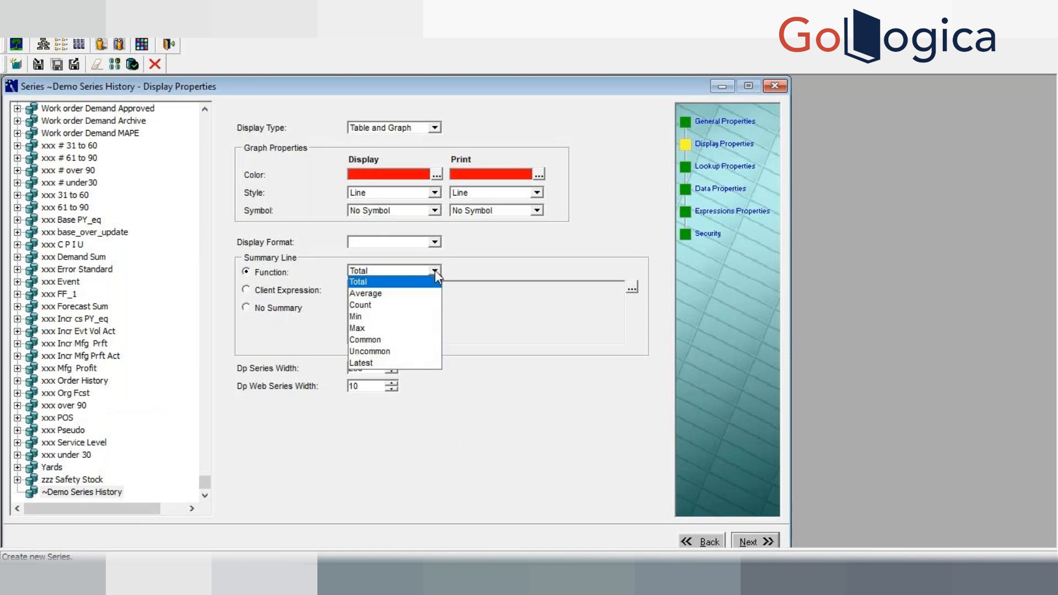
{"action": "left_click", "coordinate": [520, 466]}
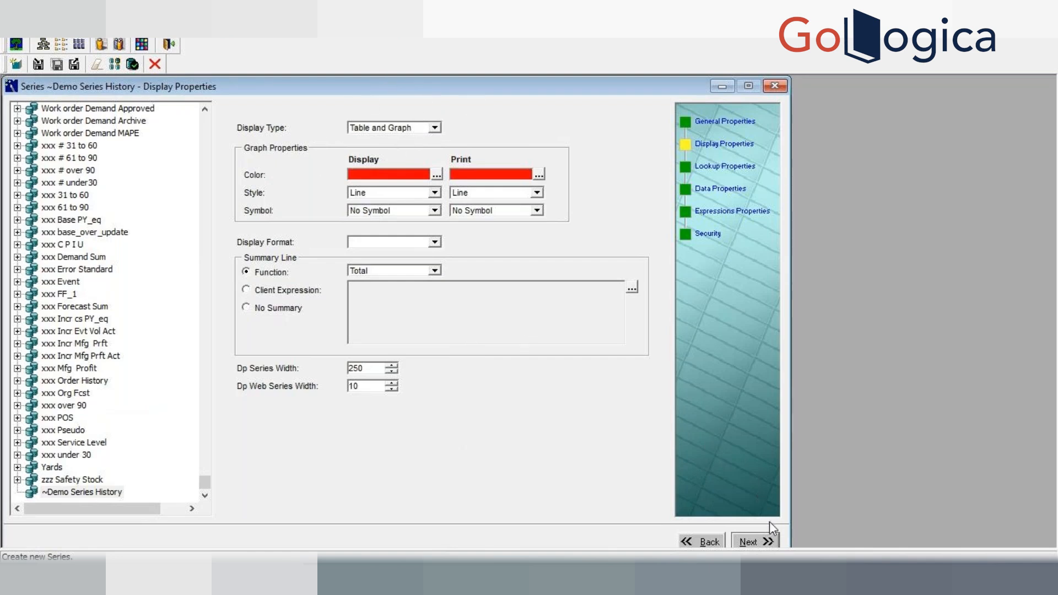
{"action": "left_click", "coordinate": [758, 542]}
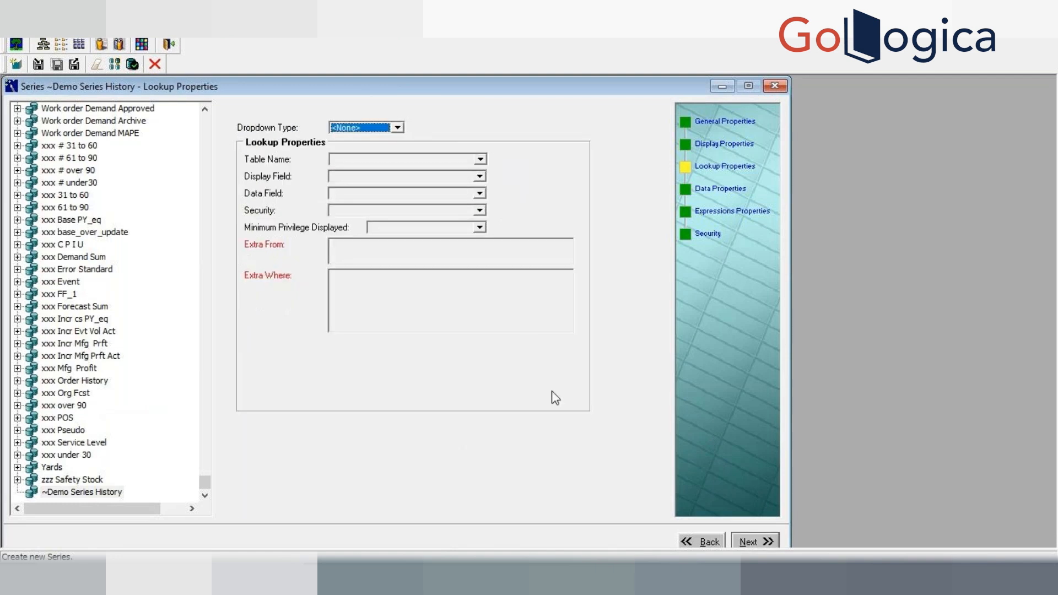
{"action": "left_click", "coordinate": [757, 542]}
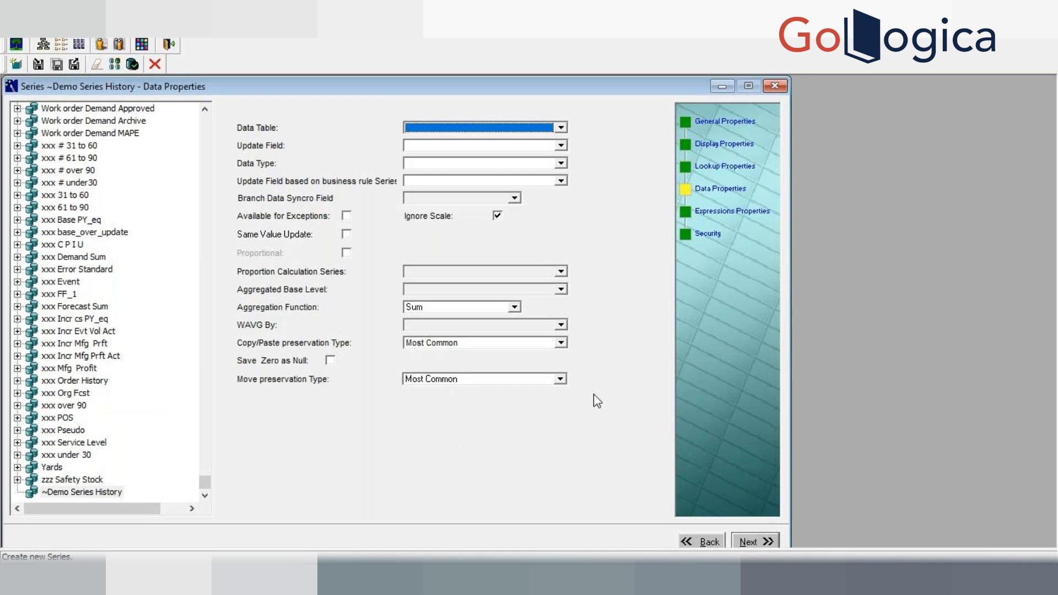
Step: Set the series data table to Sales Data
{"action": "left_click", "coordinate": [563, 130]}
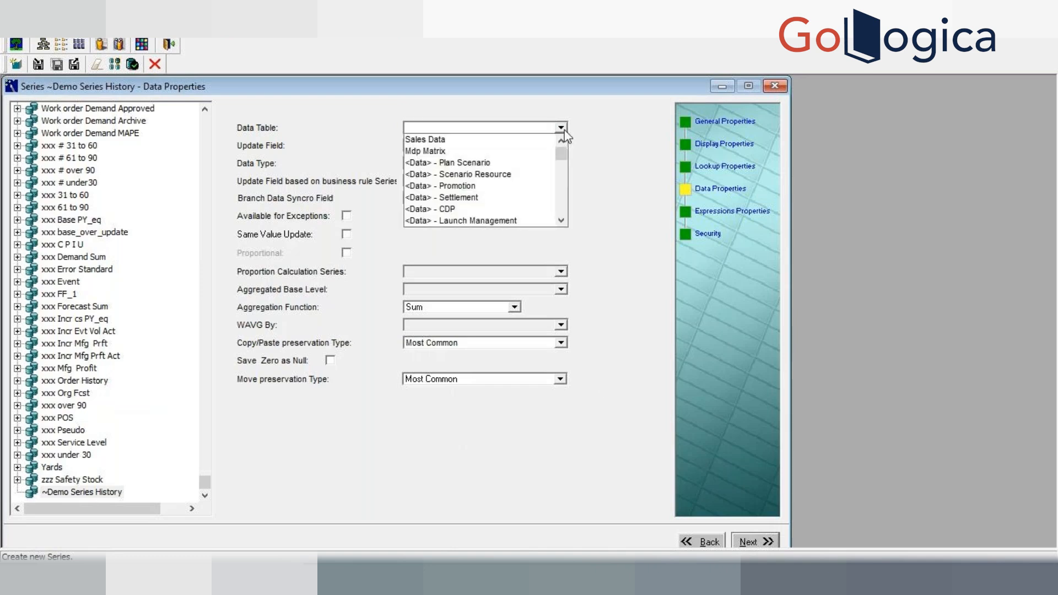
{"action": "left_click", "coordinate": [451, 140]}
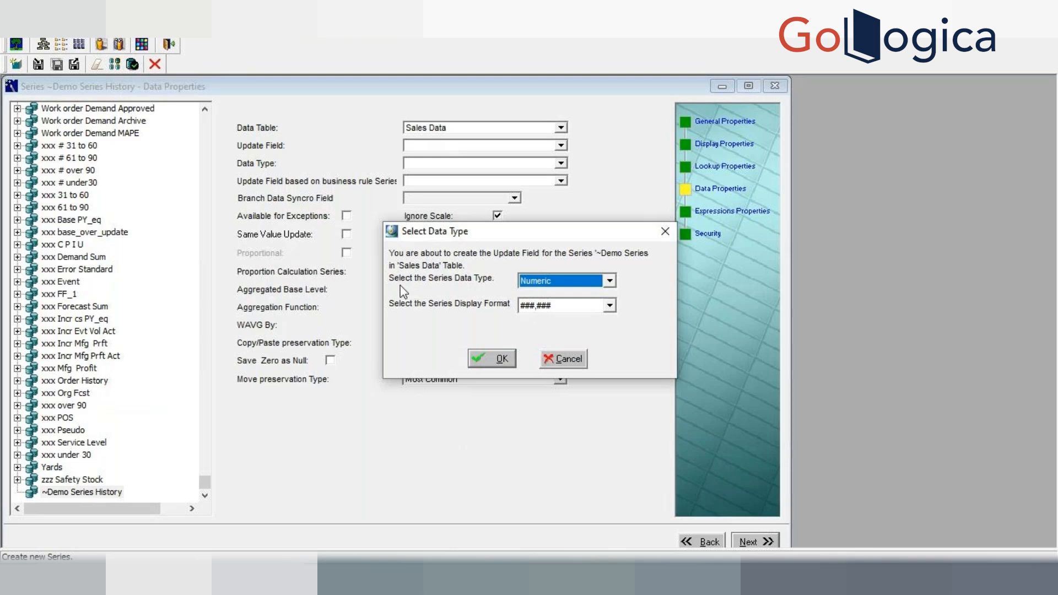
Step: Switch to SQL Developer and run a describe command on the sales_data table
{"action": "key", "text": "alt+Tab"}
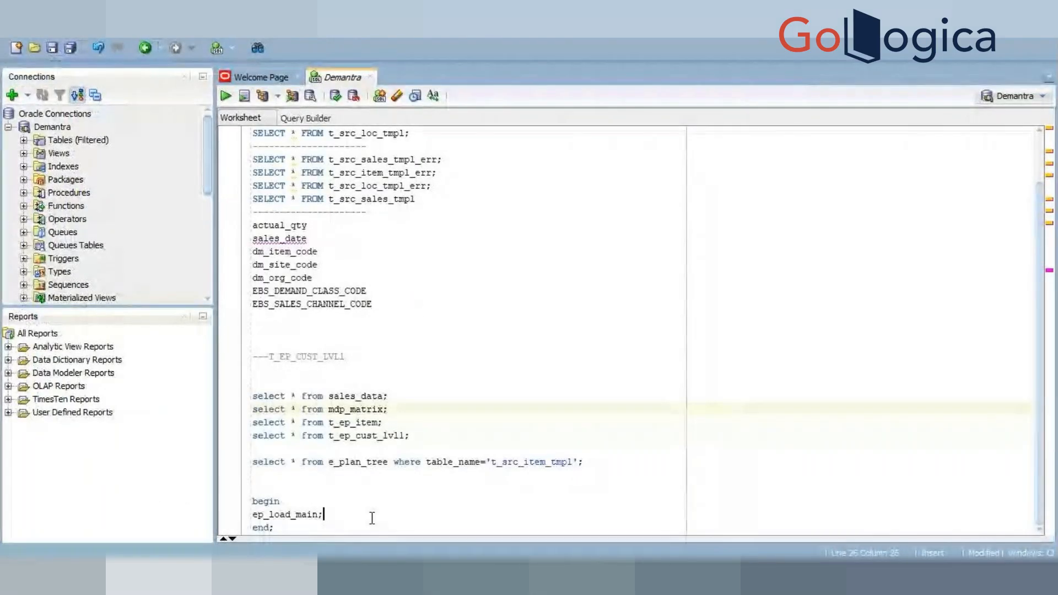
{"action": "left_click", "coordinate": [324, 514]}
{"action": "key", "text": "Return"}
{"action": "key", "text": "Return"}
{"action": "key", "text": "Return"}
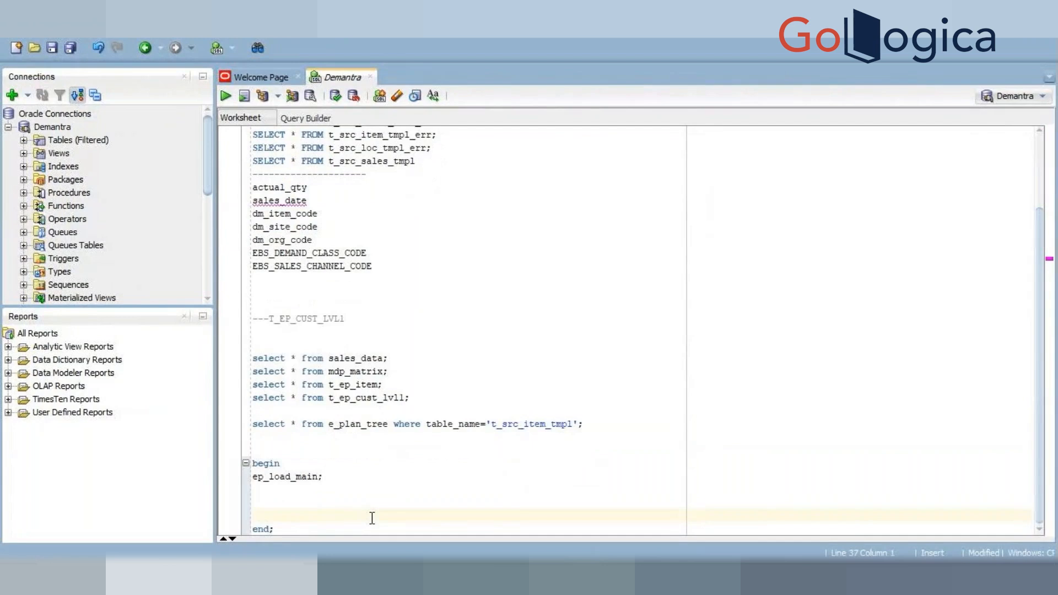
{"action": "left_click", "coordinate": [376, 530]}
{"action": "key", "text": "Return"}
{"action": "key", "text": "Return"}
{"action": "key", "text": "Return"}
{"action": "key", "text": "Return"}
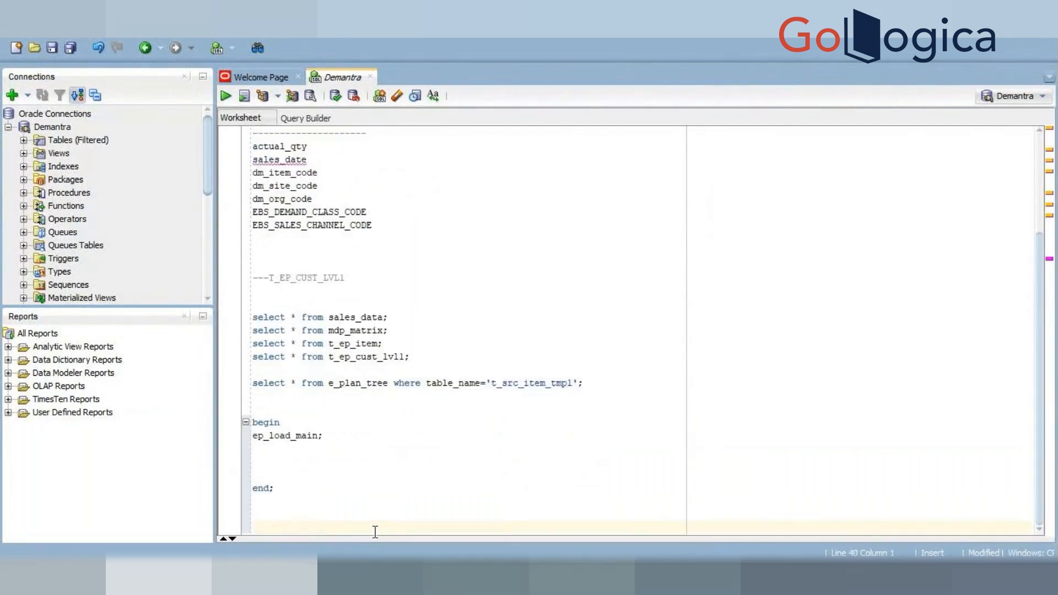
{"action": "type", "text": "desc sale"}
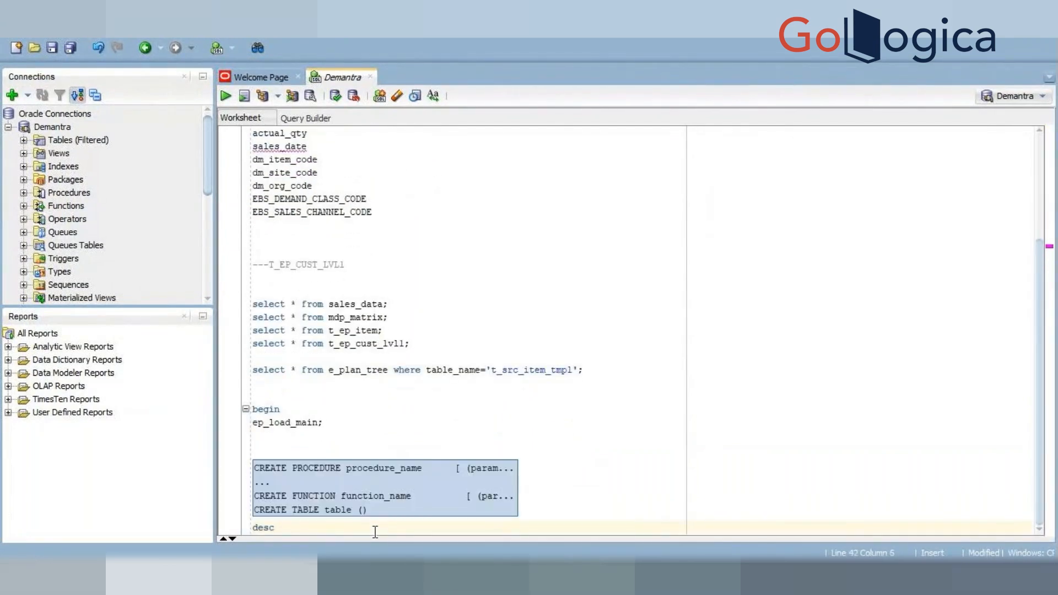
{"action": "type", "text": "s"}
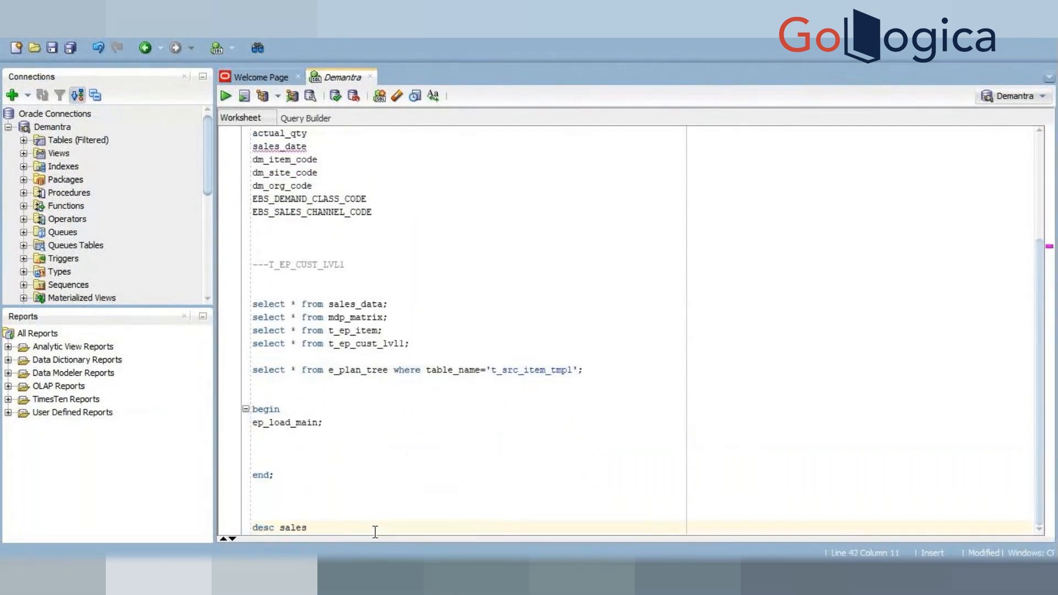
{"action": "type", "text": "_data;"}
{"action": "key", "text": "ctrl+Return"}
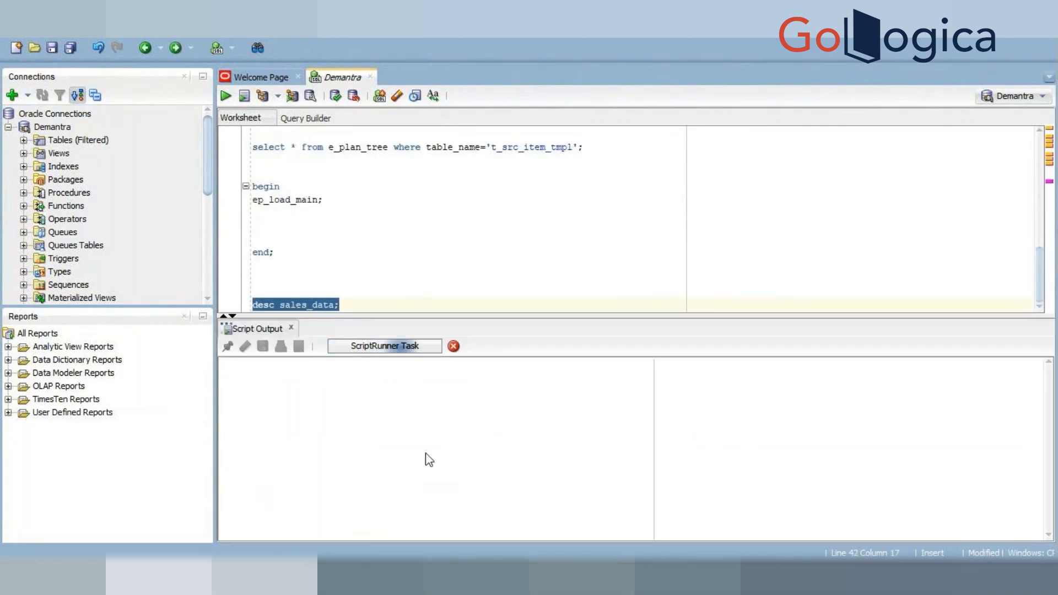
Step: Copy the sales_data description output into a new Notepad document
{"action": "left_click", "coordinate": [337, 495]}
{"action": "key", "text": "ctrl+a"}
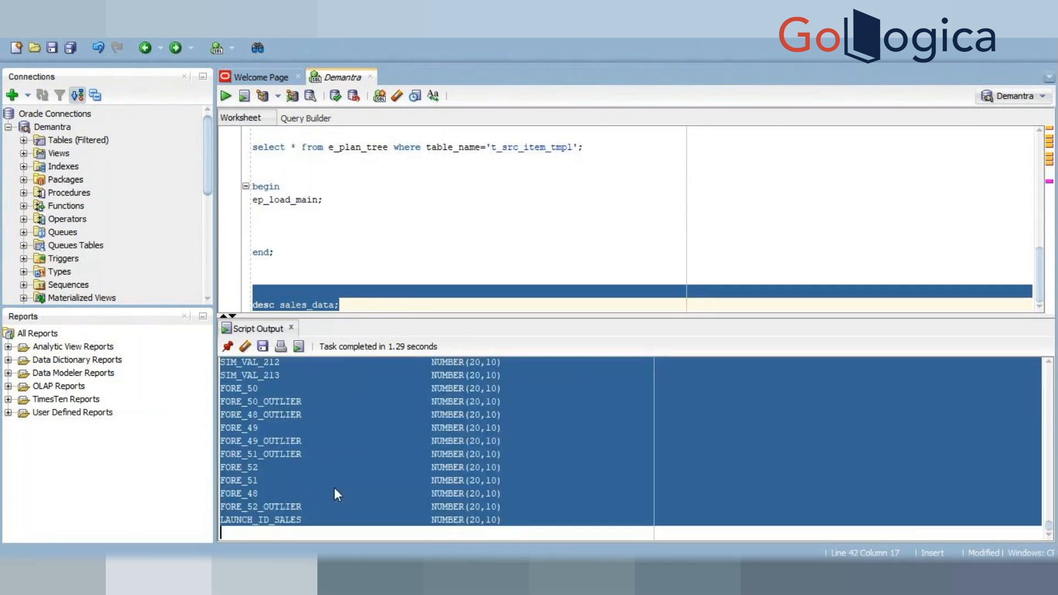
{"action": "left_click", "coordinate": [629, 576]}
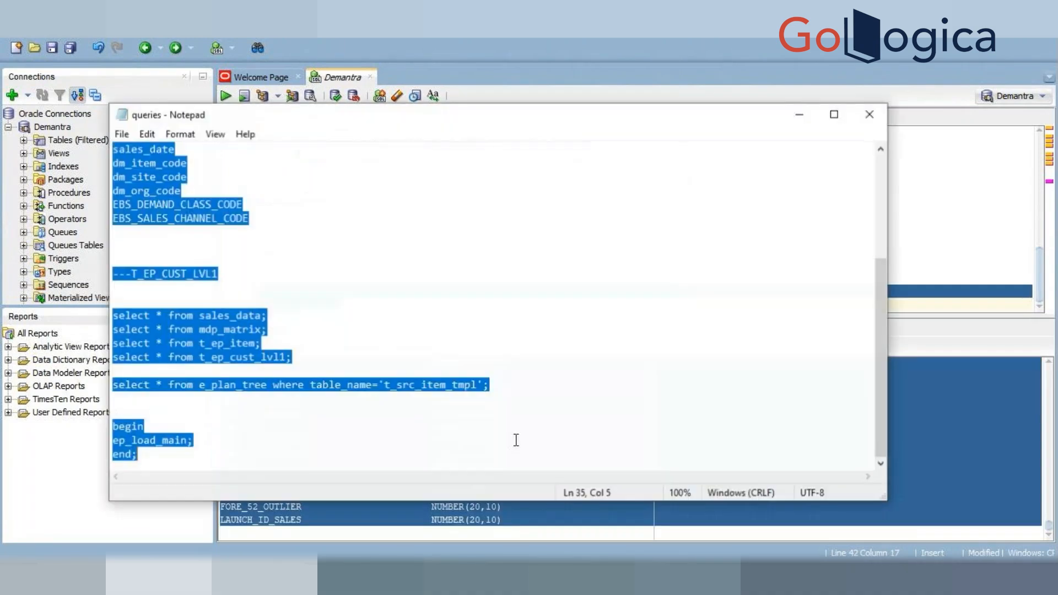
{"action": "left_click", "coordinate": [123, 133]}
{"action": "left_click", "coordinate": [143, 150]}
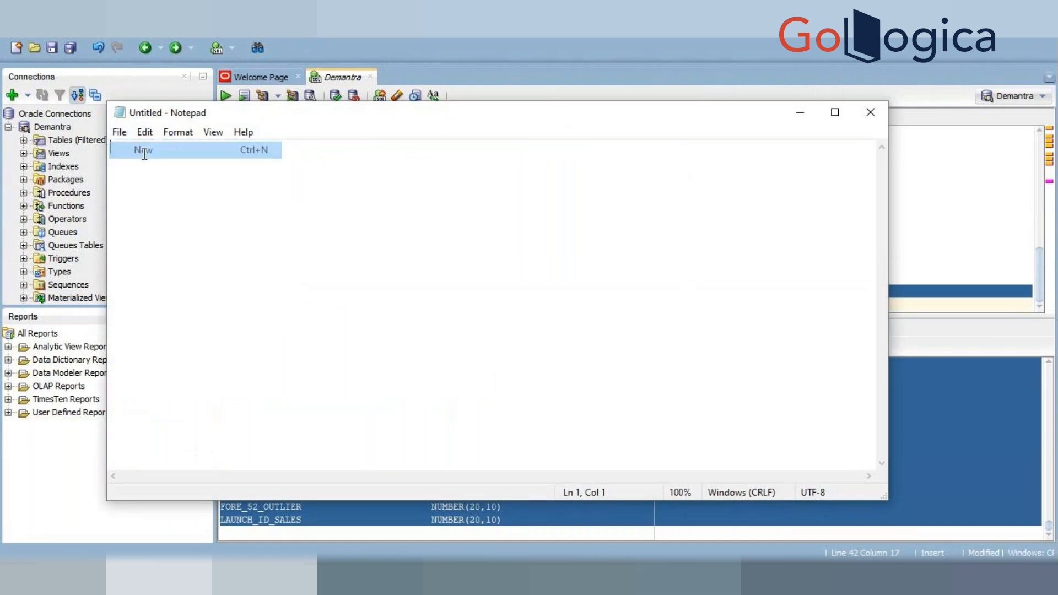
{"action": "key", "text": "ctrl+v"}
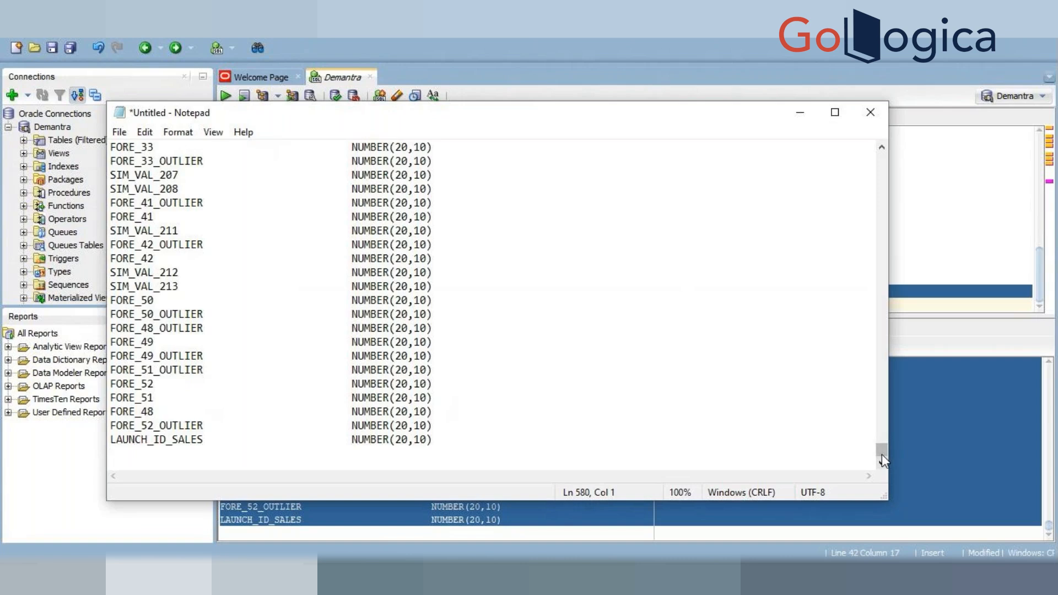
Step: Search the pasted sales_data column list for columns containing xx in both directions
{"action": "left_click_drag", "start_coordinate": [882, 457], "coordinate": [886, 163]}
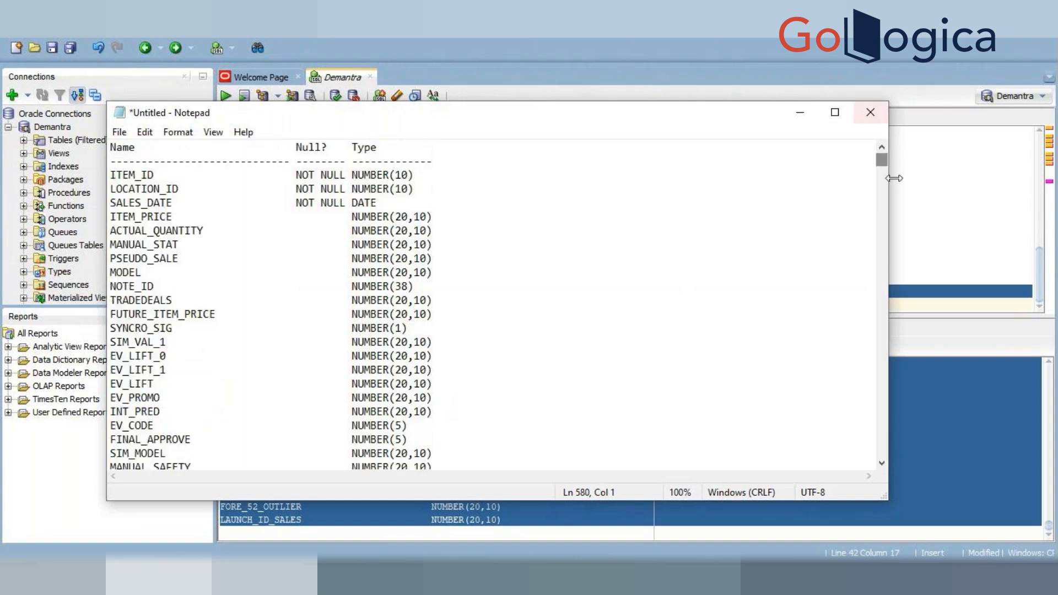
{"action": "left_click", "coordinate": [612, 286]}
{"action": "key", "text": "ctrl+f"}
{"action": "type", "text": "xx"}
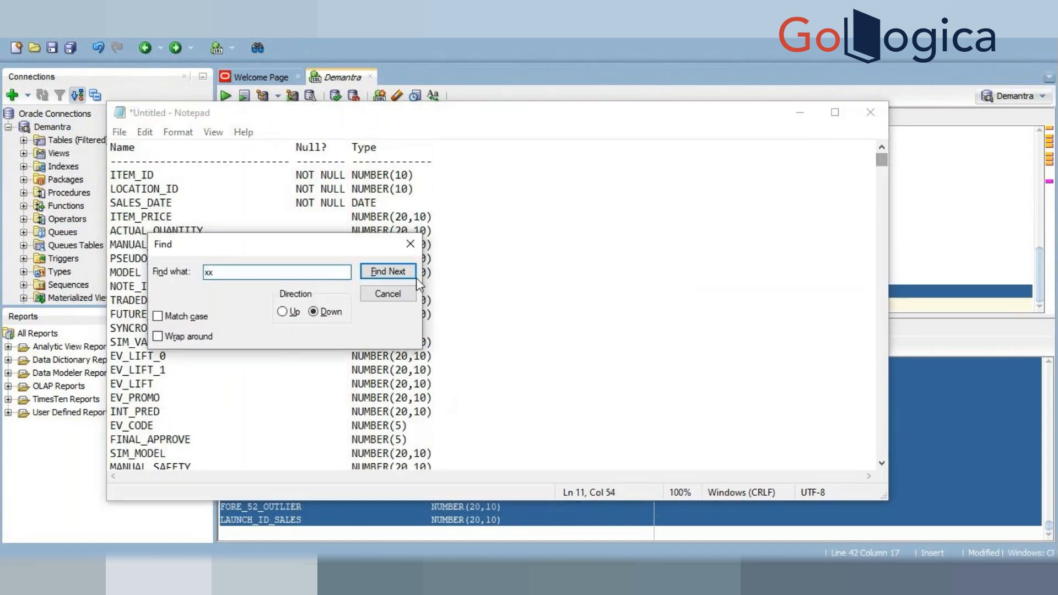
{"action": "left_click", "coordinate": [393, 268]}
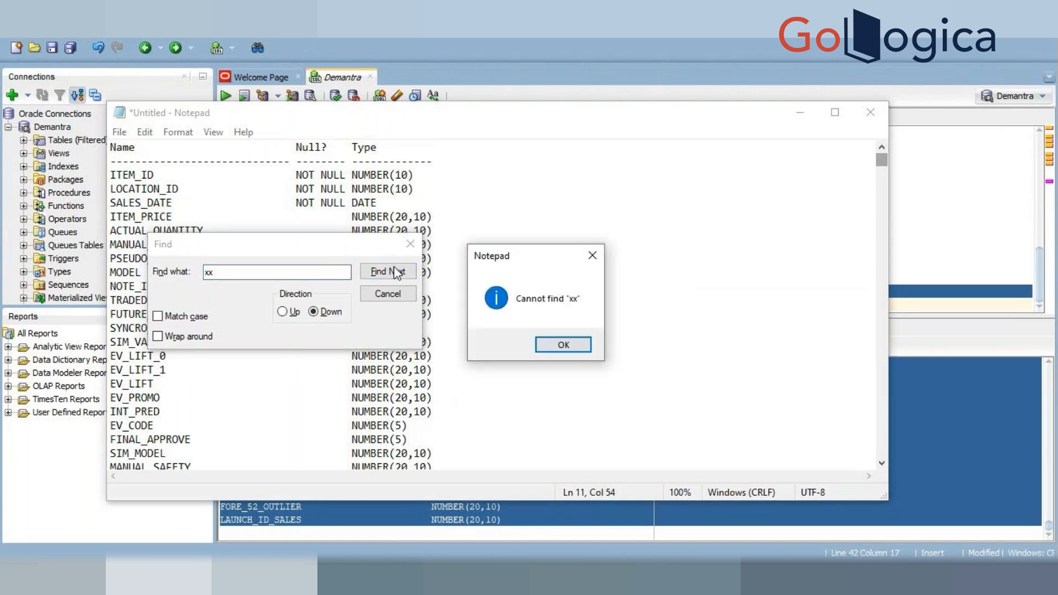
{"action": "left_click", "coordinate": [568, 347]}
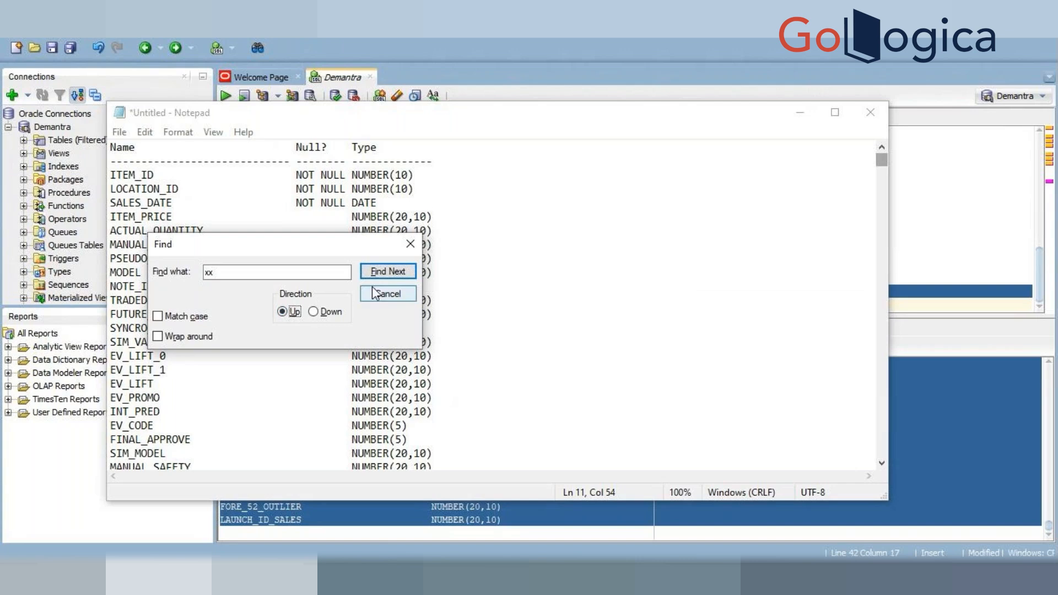
{"action": "left_click", "coordinate": [397, 273]}
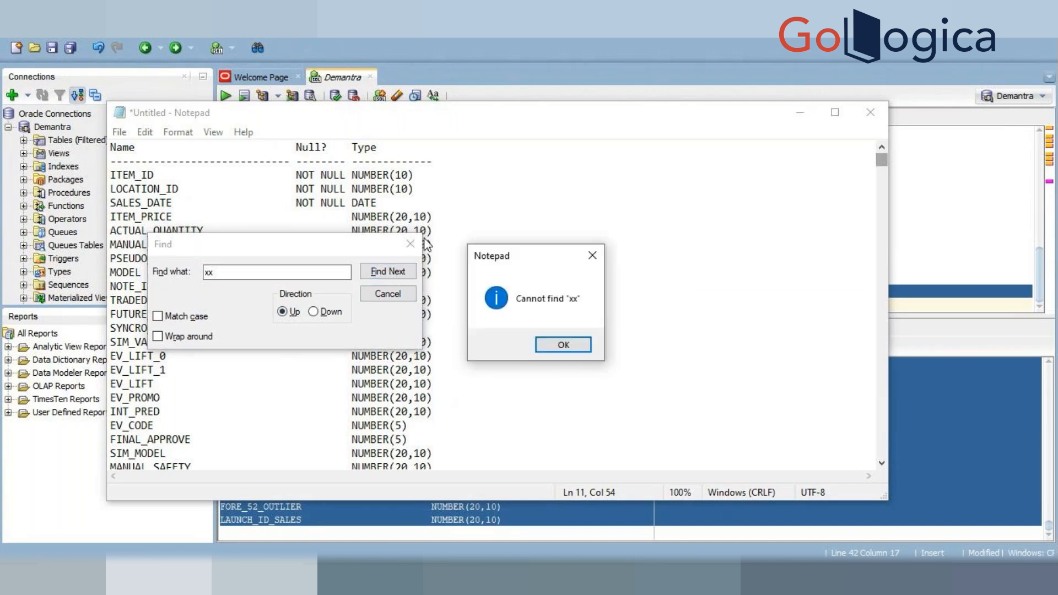
{"action": "left_click", "coordinate": [571, 347]}
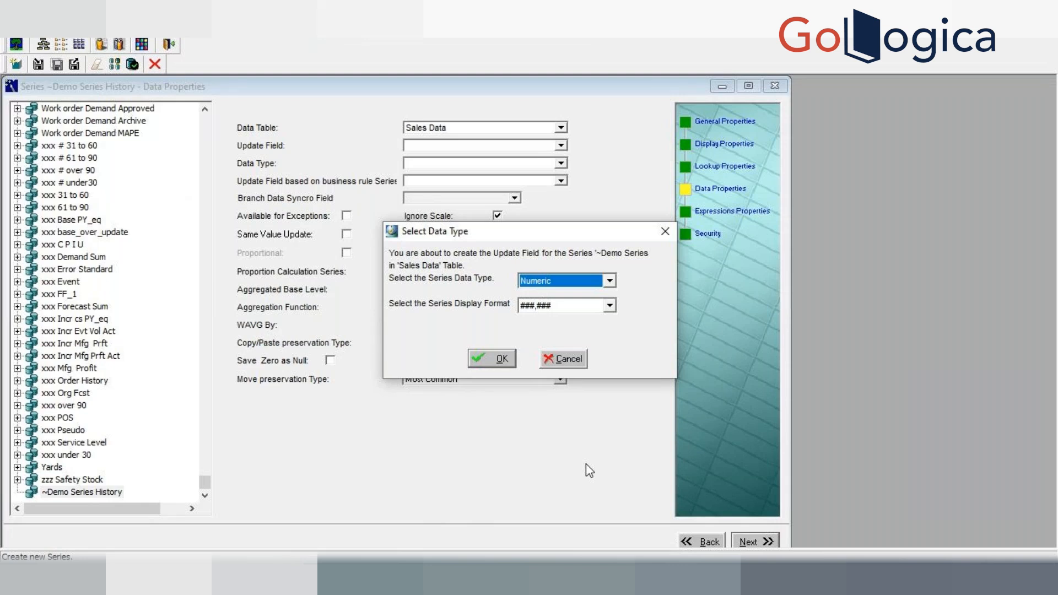
Step: Accept the Numeric data type with ###,### format and enable Available for Exceptions and Proportional
{"action": "left_click", "coordinate": [493, 361]}
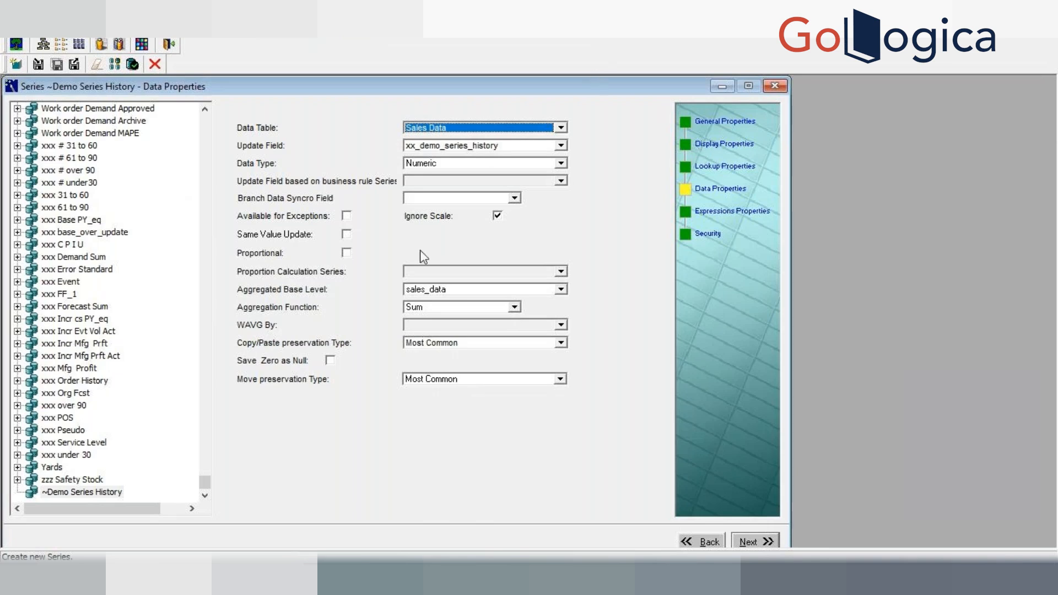
{"action": "left_click", "coordinate": [346, 216]}
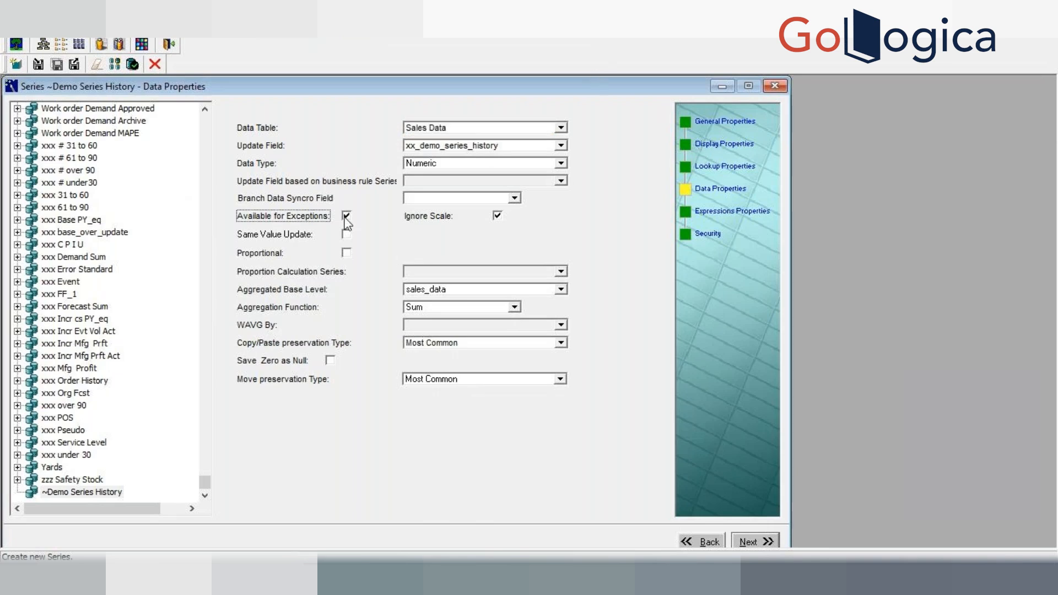
{"action": "left_click", "coordinate": [344, 253]}
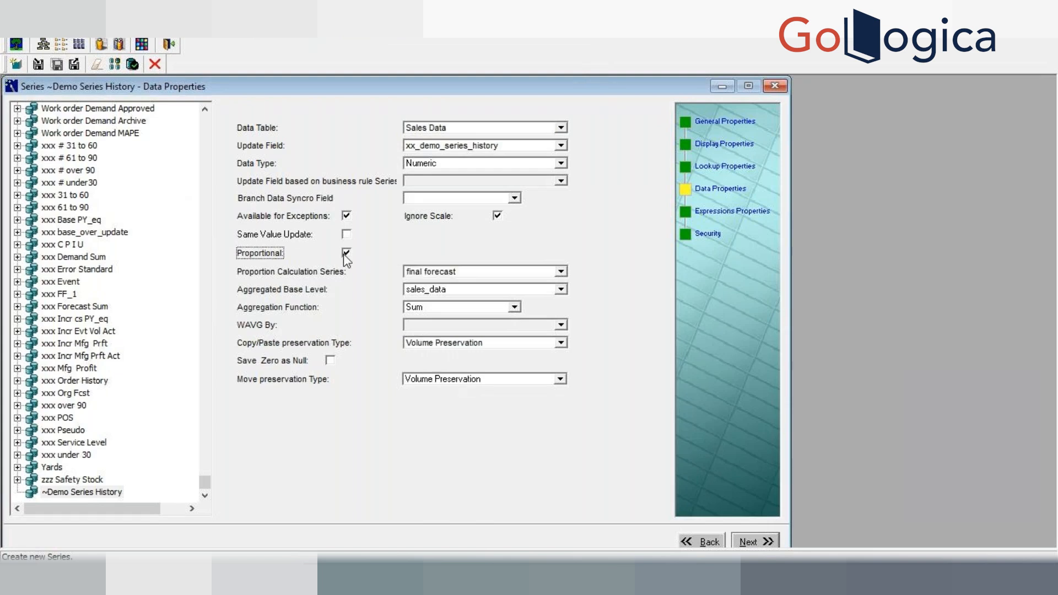
Step: Set the proportion calculation series to history
{"action": "left_click", "coordinate": [467, 272]}
{"action": "key", "text": "h"}
{"action": "key", "text": "h"}
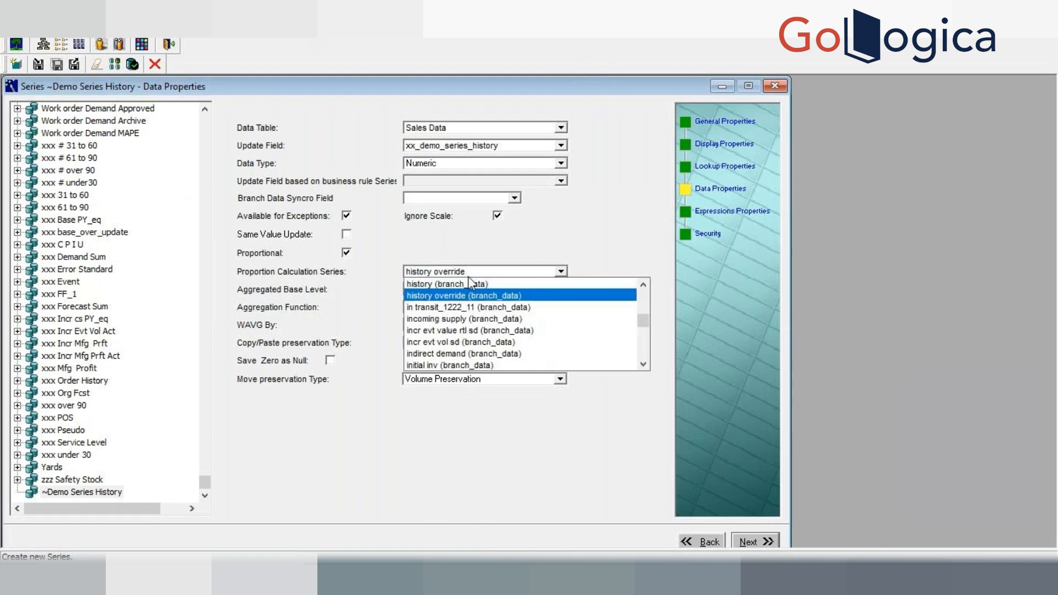
{"action": "left_click", "coordinate": [471, 284]}
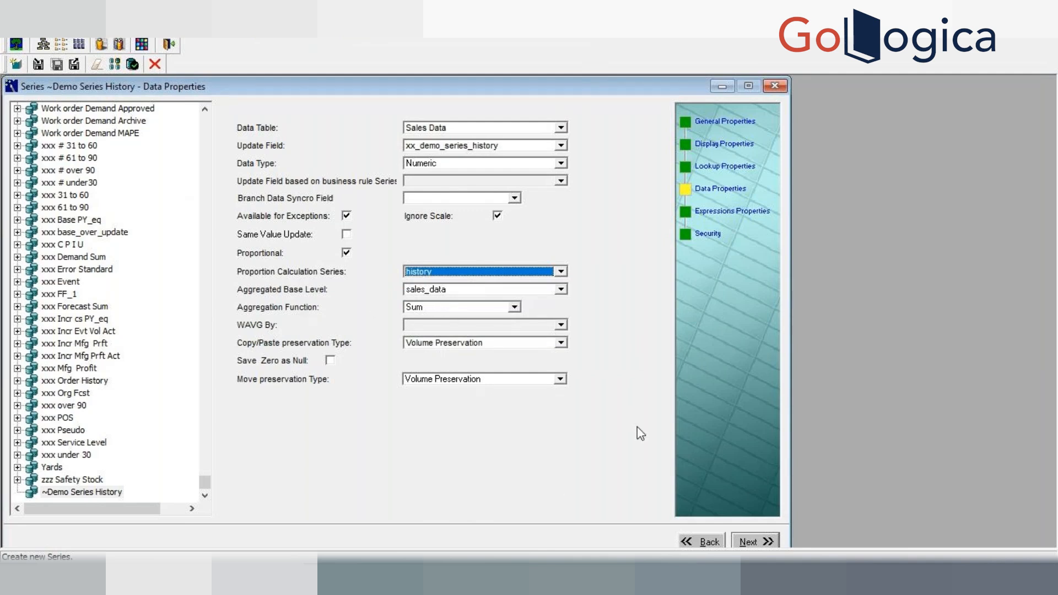
Step: Clear the series' update field and set the data type to Numeric, accepting the type change
{"action": "left_click", "coordinate": [748, 543]}
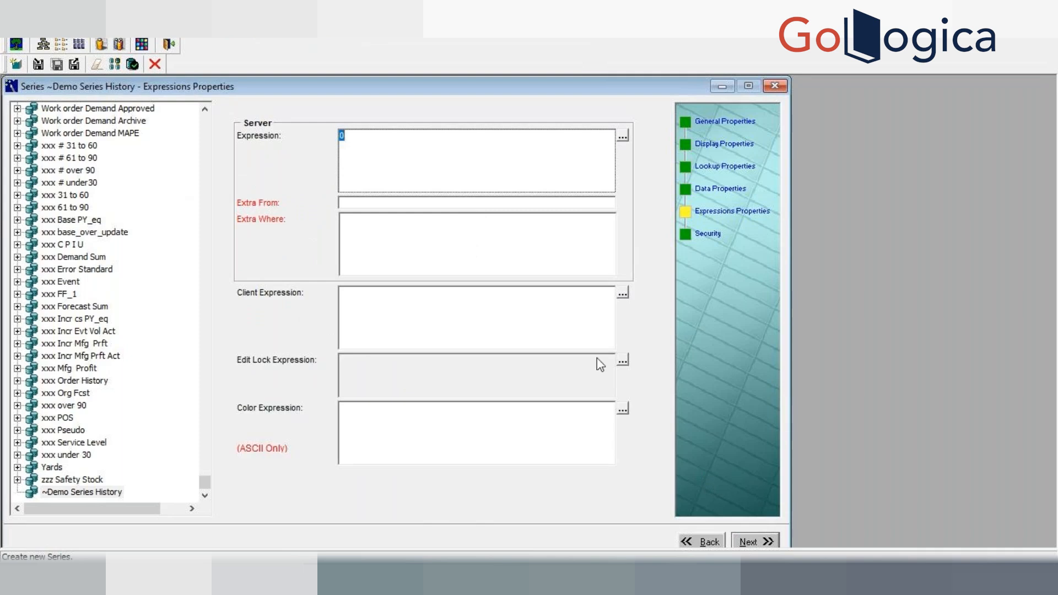
{"action": "left_click", "coordinate": [693, 541]}
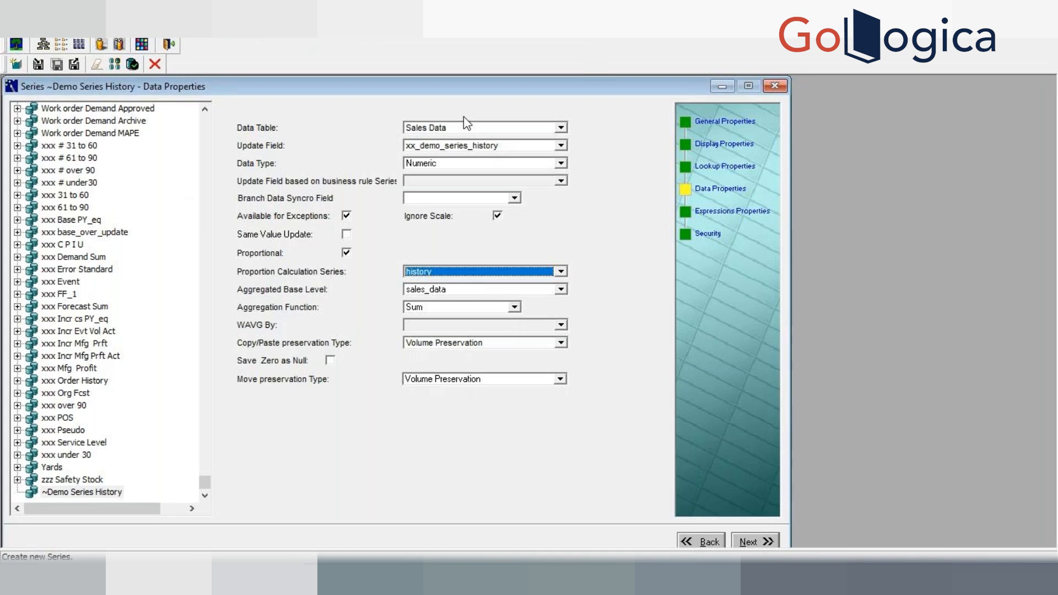
{"action": "left_click", "coordinate": [486, 146]}
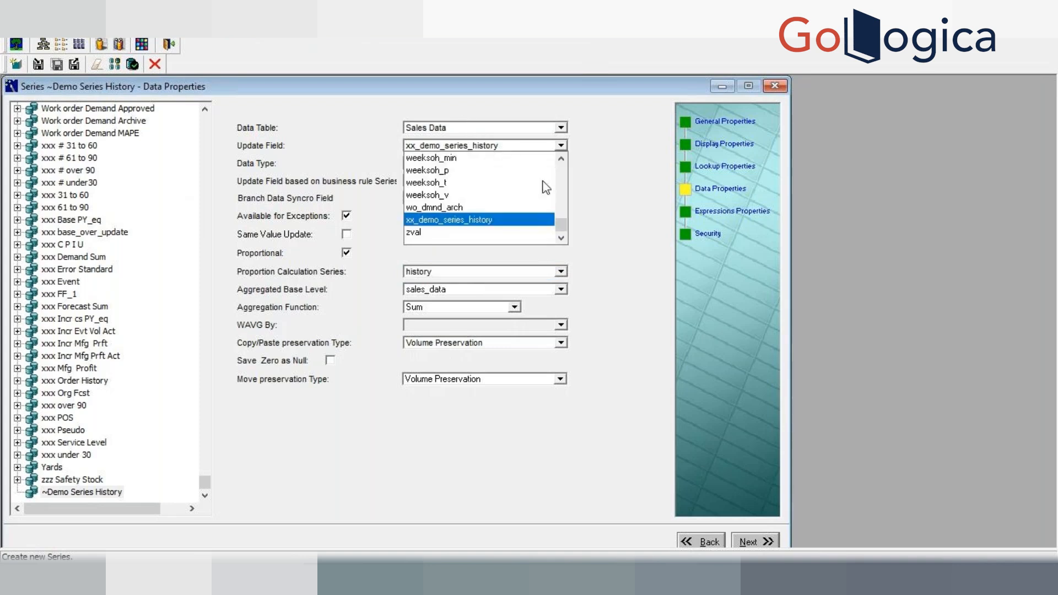
{"action": "left_click_drag", "start_coordinate": [569, 233], "coordinate": [569, 172]}
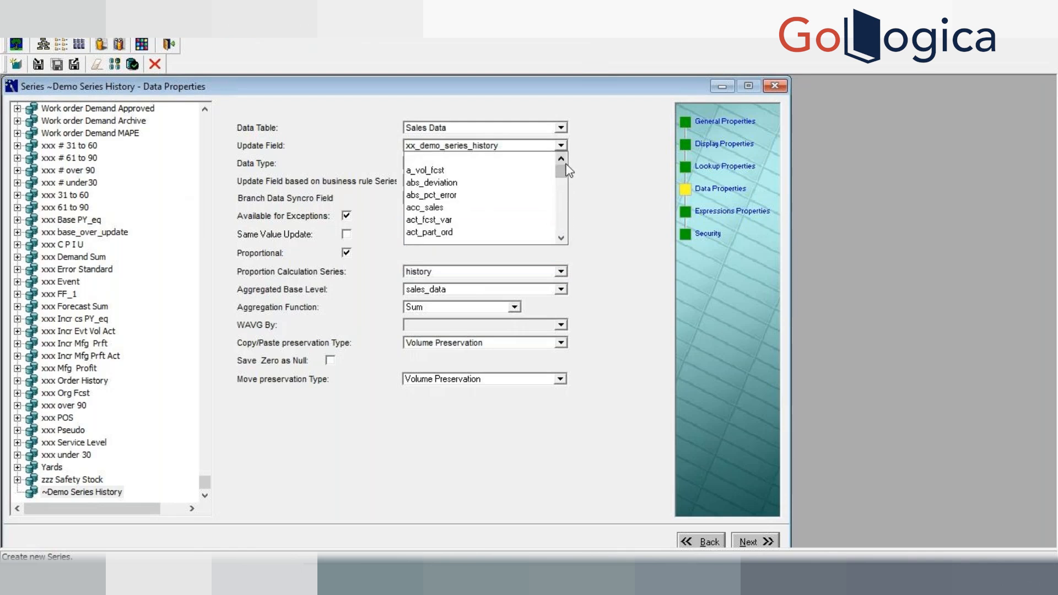
{"action": "left_click", "coordinate": [457, 162]}
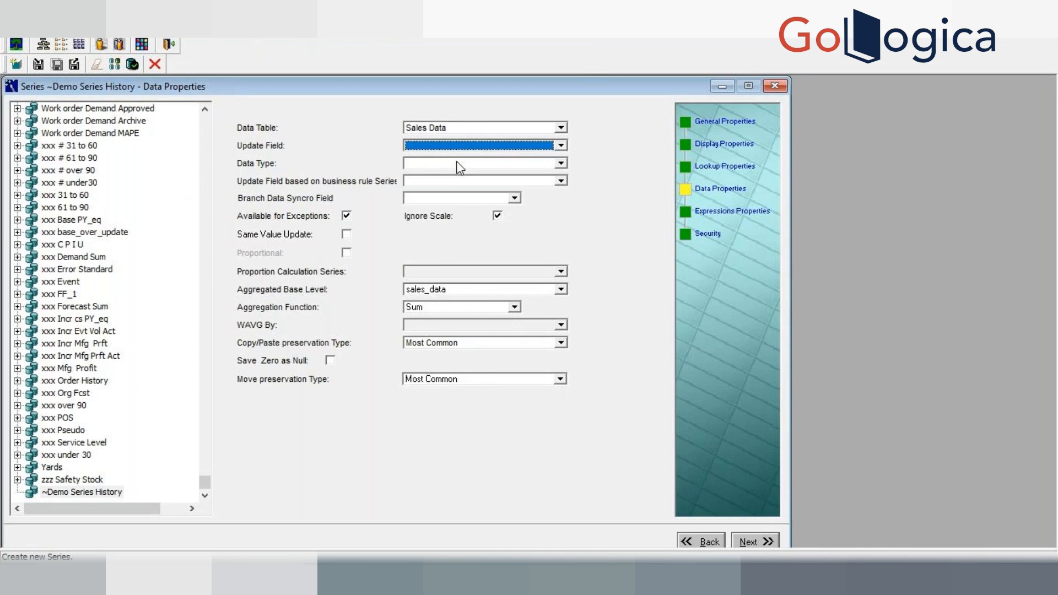
{"action": "left_click", "coordinate": [475, 167]}
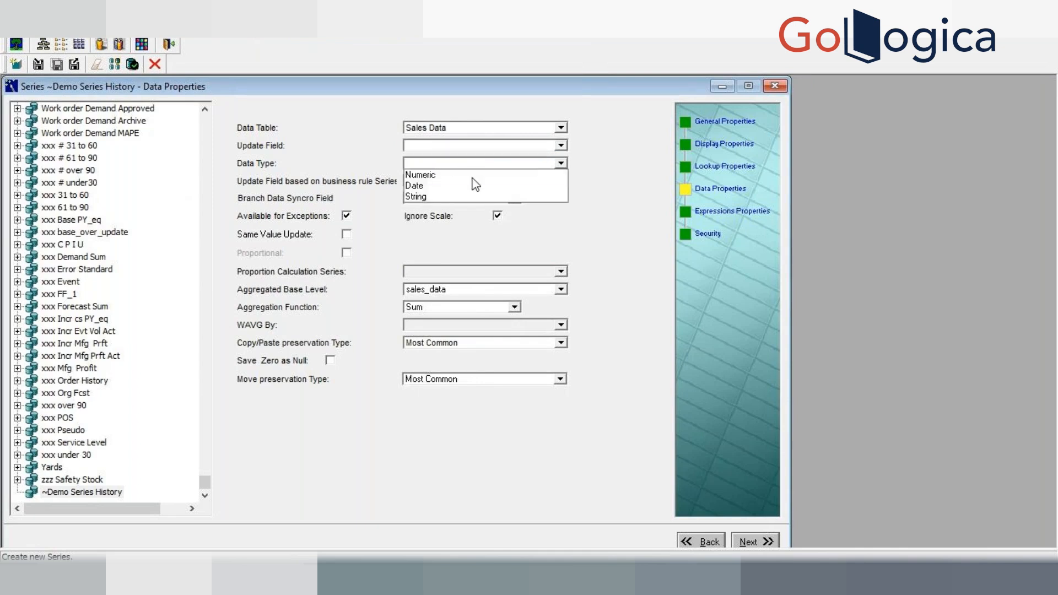
{"action": "left_click", "coordinate": [474, 175]}
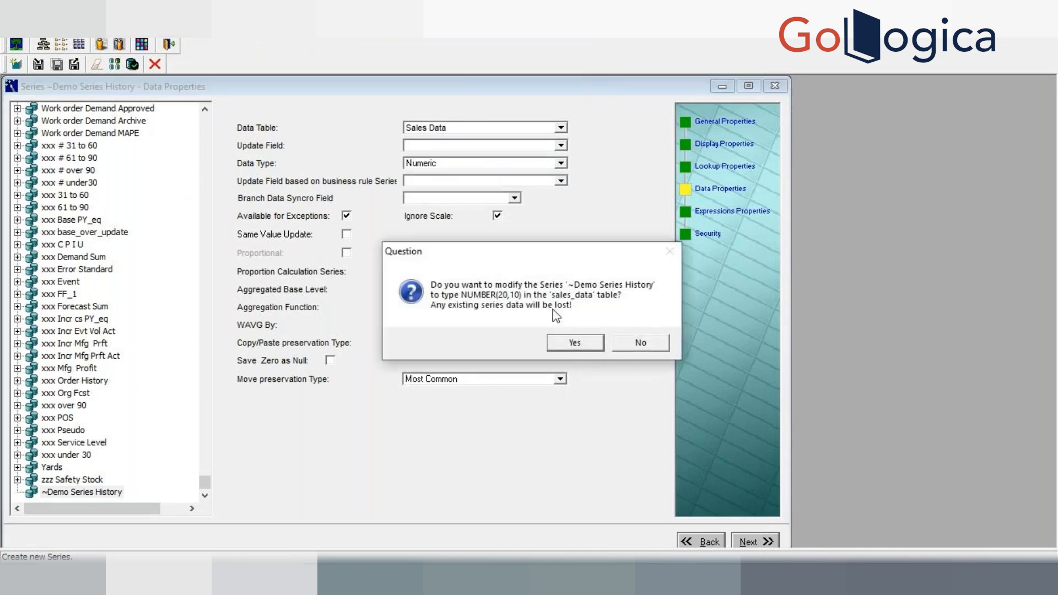
{"action": "left_click", "coordinate": [576, 345]}
Step: Set the update field to zval
{"action": "left_click", "coordinate": [505, 146]}
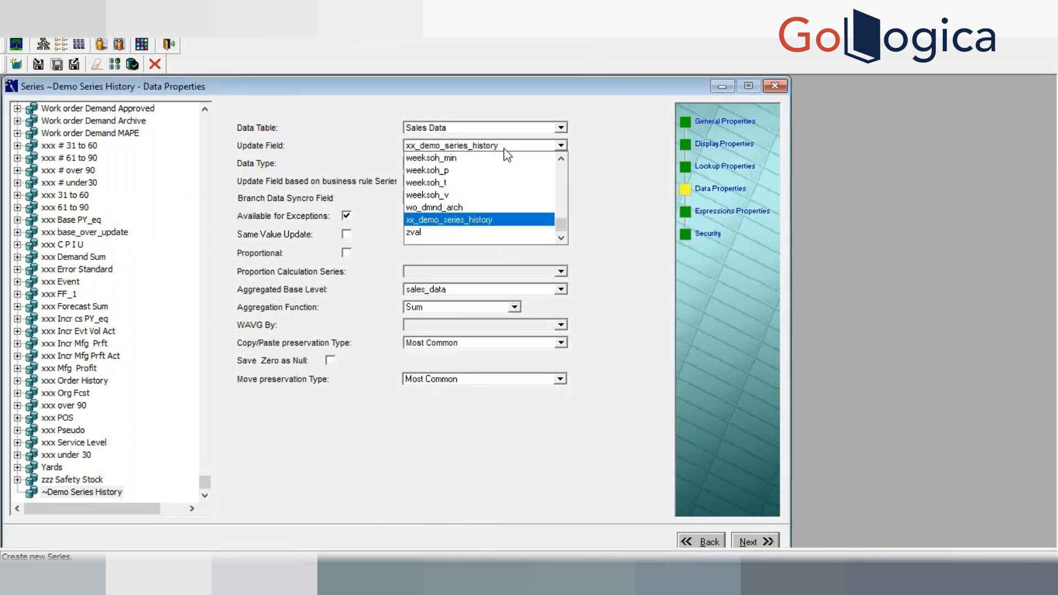
{"action": "left_click_drag", "start_coordinate": [559, 226], "coordinate": [532, 259]}
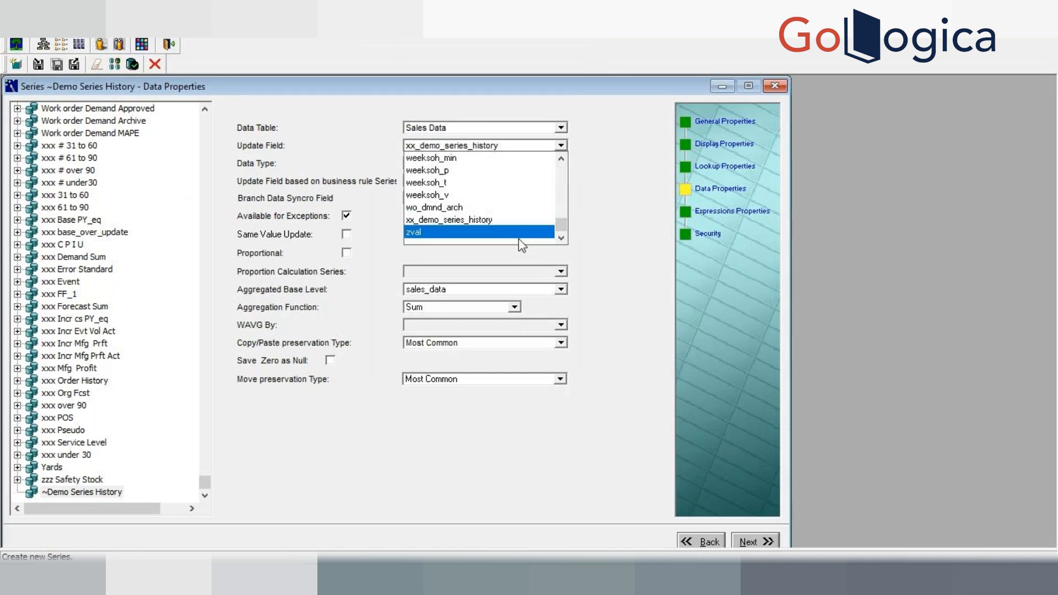
{"action": "left_click", "coordinate": [519, 233]}
{"action": "left_click", "coordinate": [560, 146]}
{"action": "left_click_drag", "start_coordinate": [563, 221], "coordinate": [563, 155]}
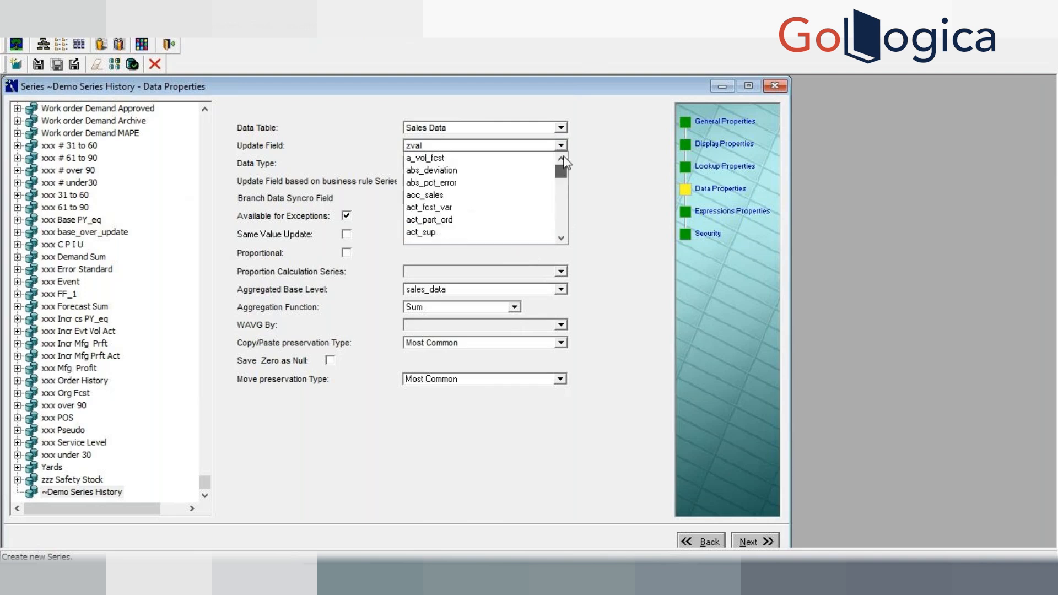
Step: Try switching the data table to Mdp Matrix, cancel the data type prompt, and return to Sales Data
{"action": "left_click", "coordinate": [560, 128]}
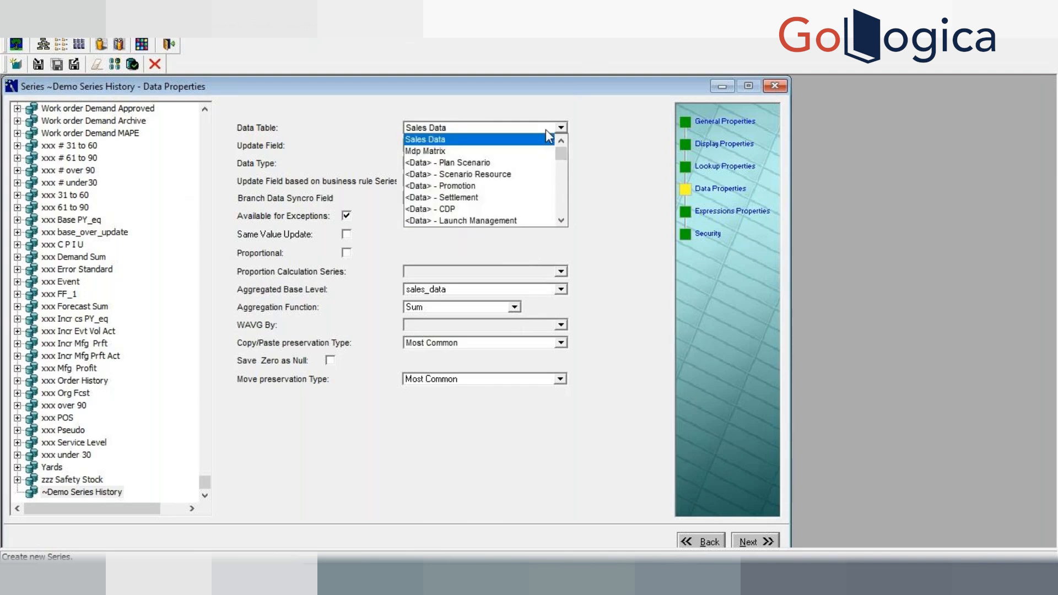
{"action": "left_click", "coordinate": [496, 152]}
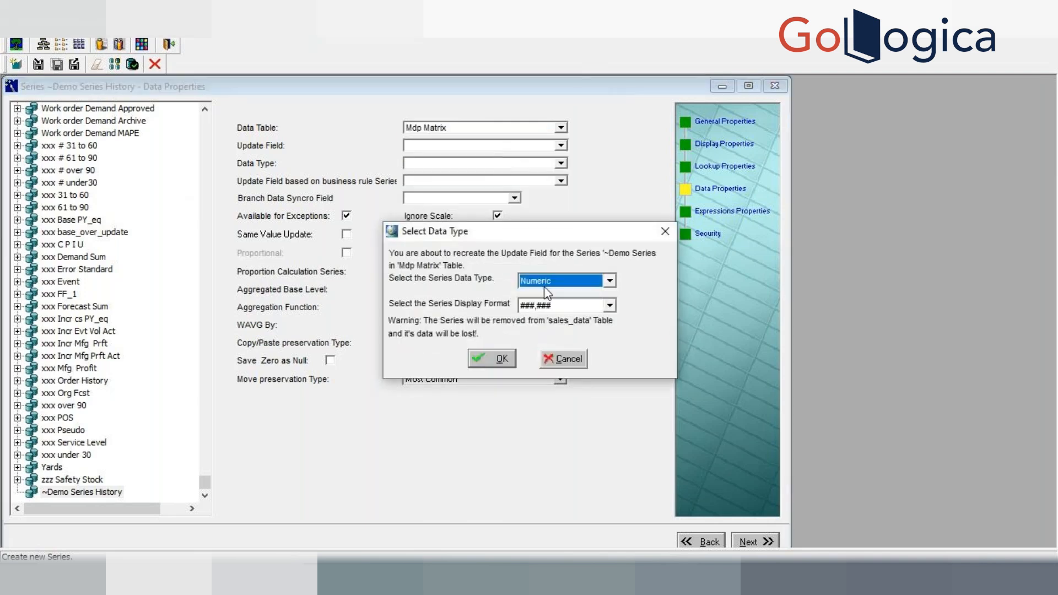
{"action": "left_click", "coordinate": [565, 364]}
{"action": "left_click", "coordinate": [549, 130]}
{"action": "left_click", "coordinate": [531, 146]}
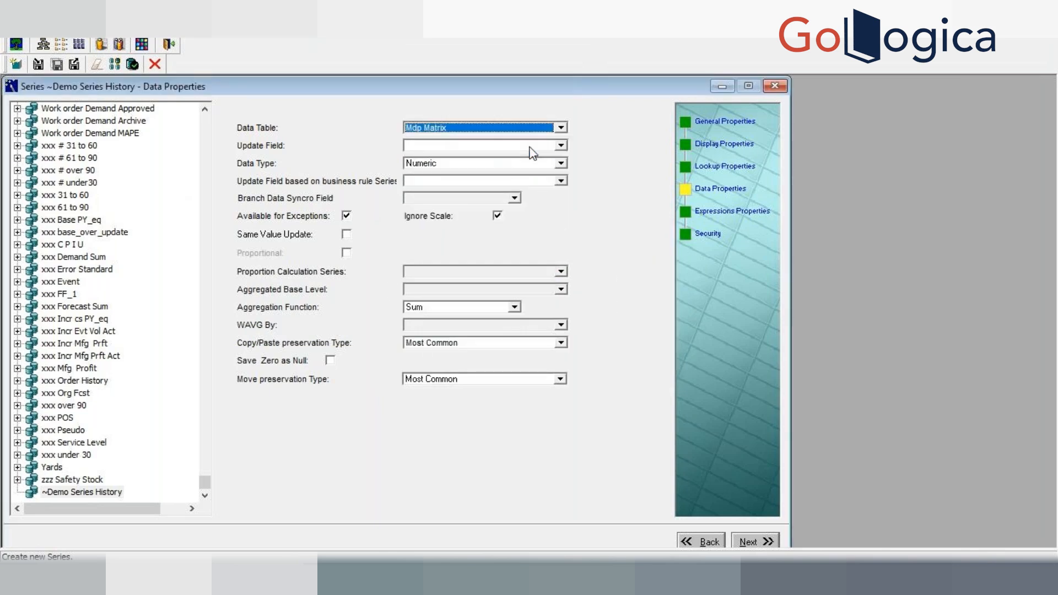
{"action": "left_click", "coordinate": [521, 130]}
{"action": "left_click", "coordinate": [502, 139]}
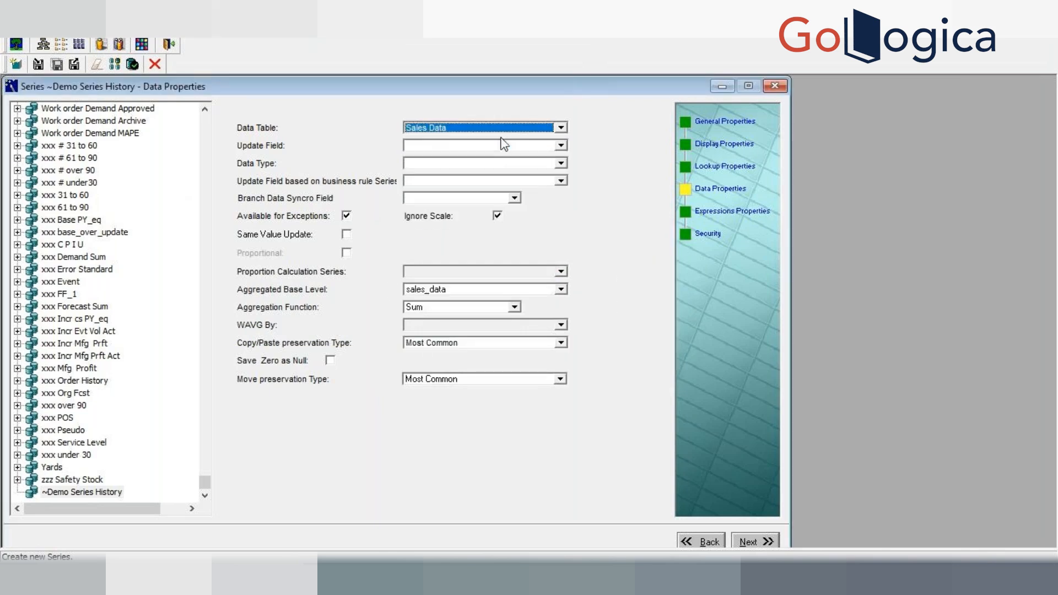
Step: Set the data type to Numeric, accept the change, and keep xx_demo_series_history as the update field
{"action": "left_click", "coordinate": [560, 163]}
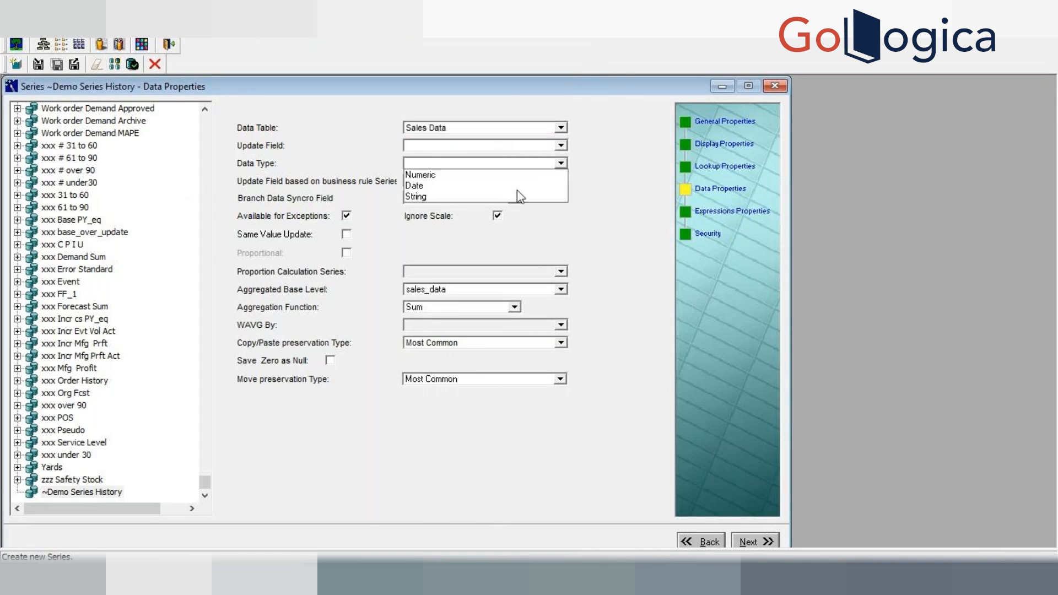
{"action": "left_click", "coordinate": [485, 175]}
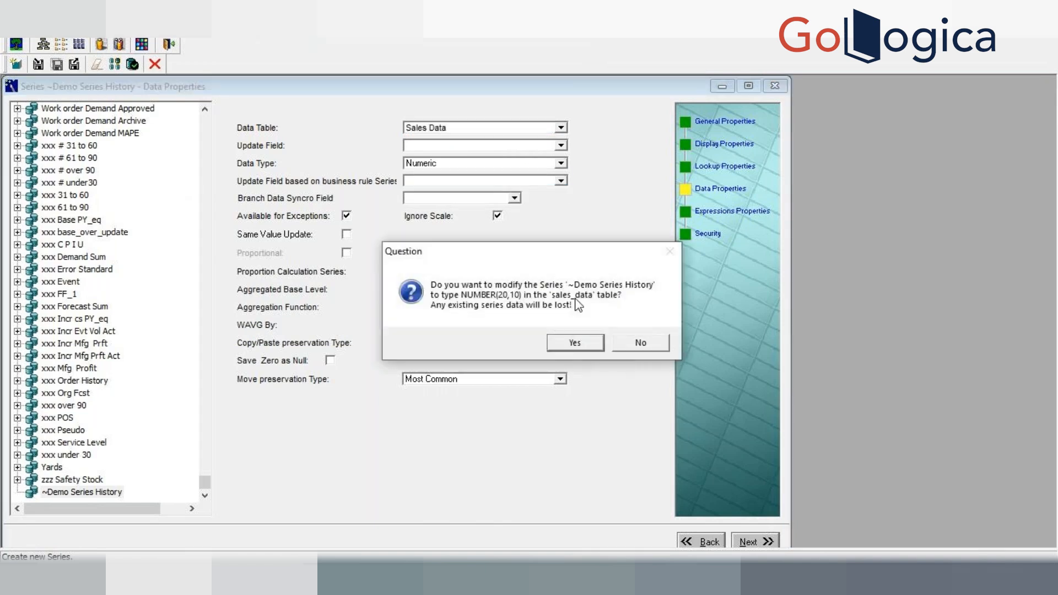
{"action": "left_click", "coordinate": [573, 342]}
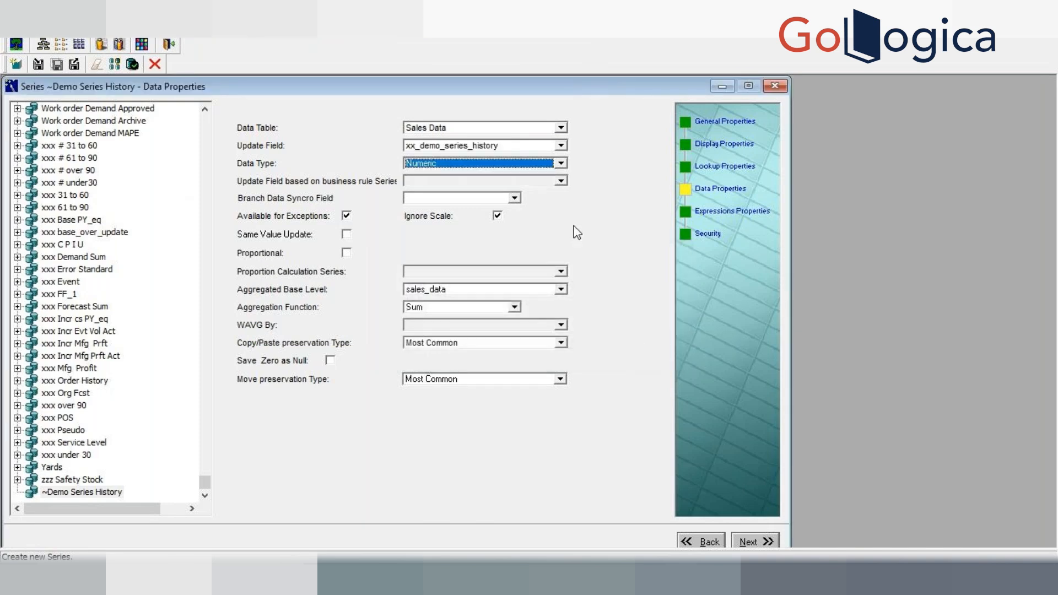
{"action": "left_click", "coordinate": [561, 145]}
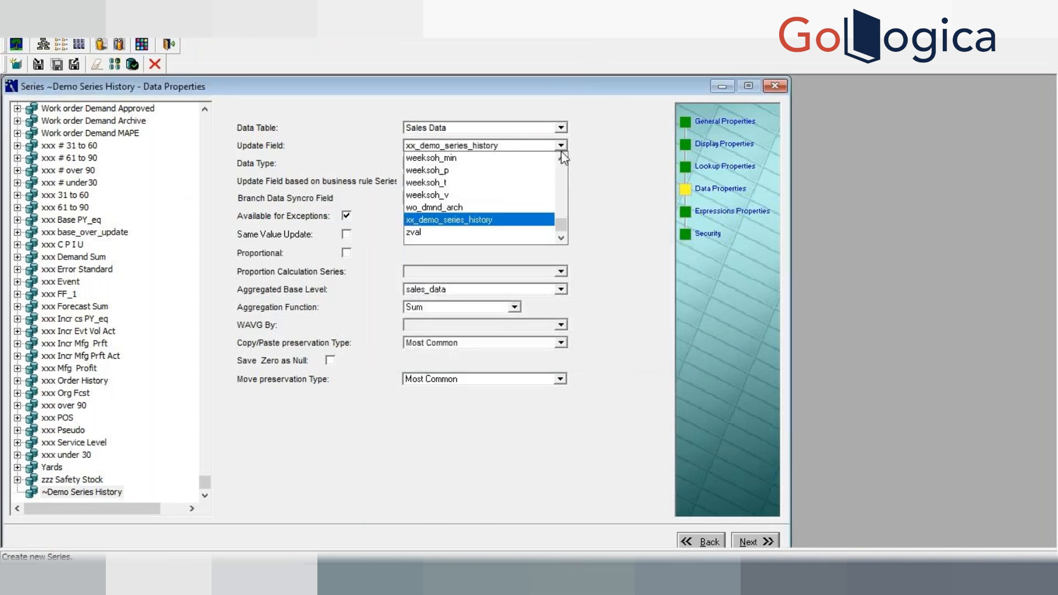
{"action": "left_click_drag", "start_coordinate": [562, 224], "coordinate": [557, 175]}
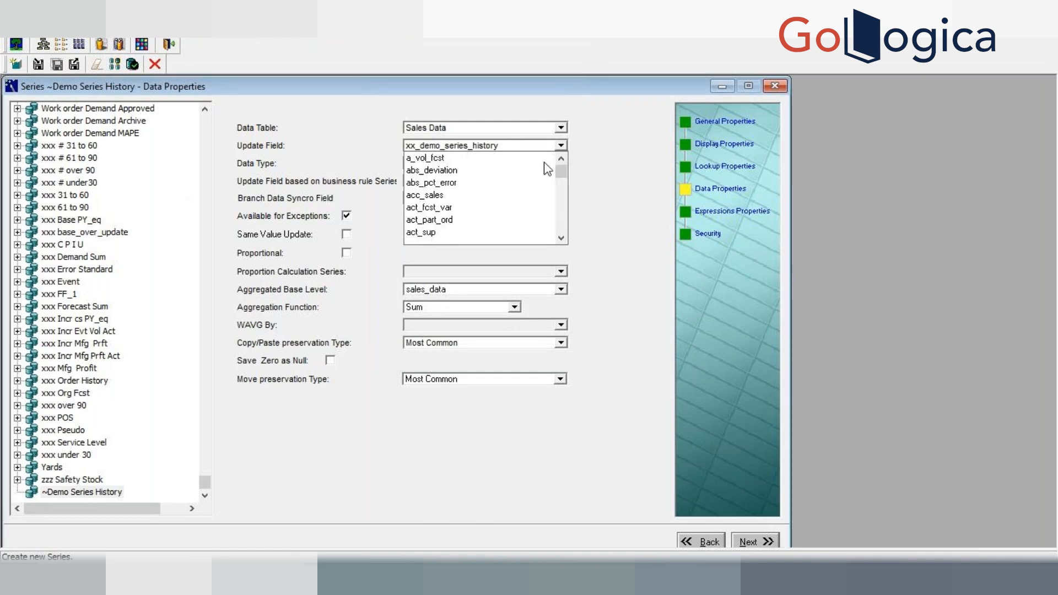
{"action": "left_click", "coordinate": [518, 146]}
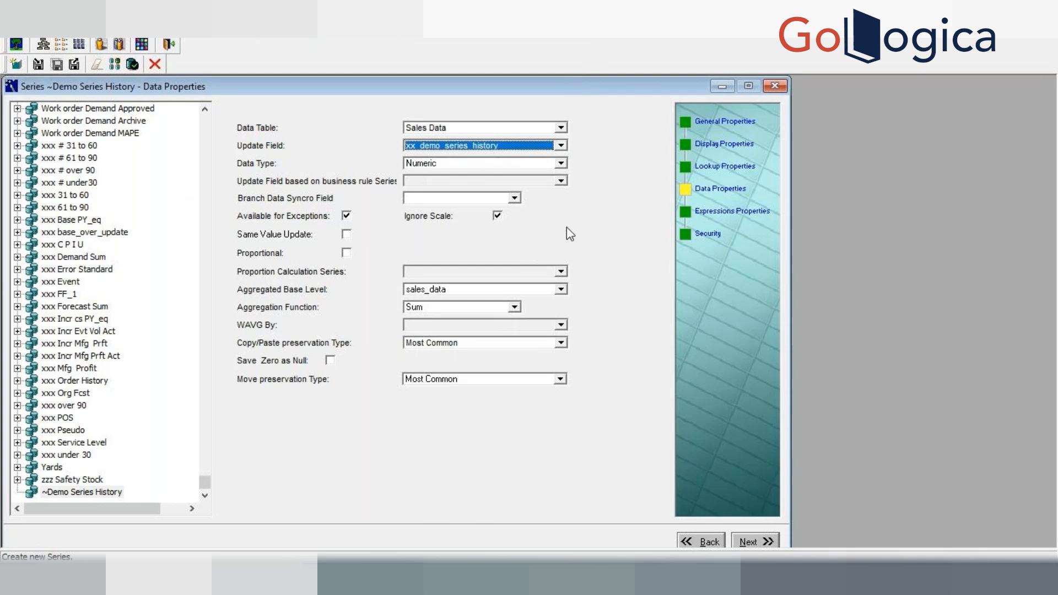
Step: Open the Server Expression Editor, enter sum(branch_data.history) as the expression and verify it
{"action": "left_click", "coordinate": [748, 542]}
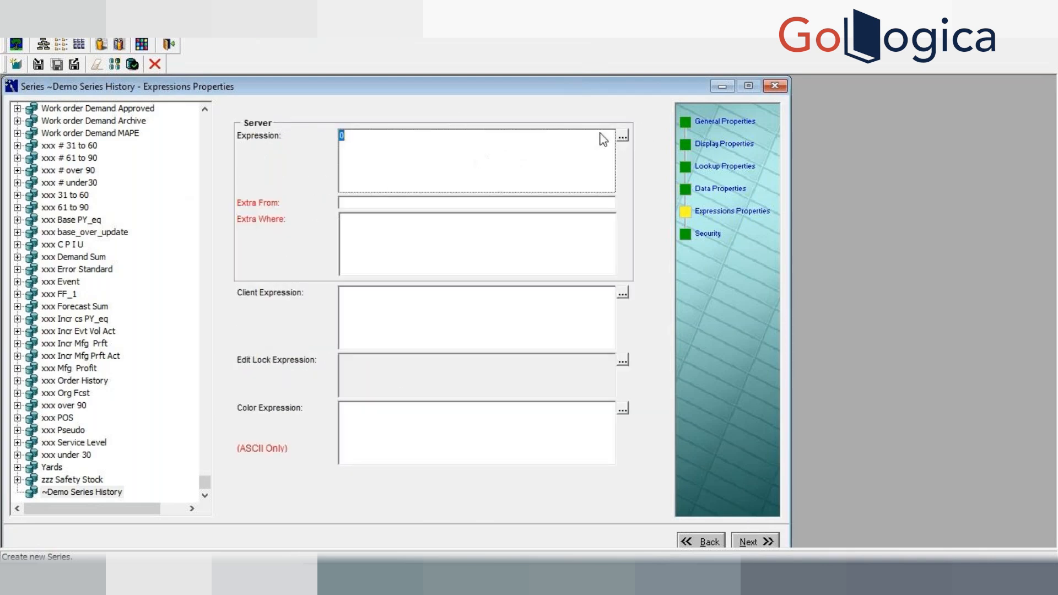
{"action": "left_click", "coordinate": [625, 136]}
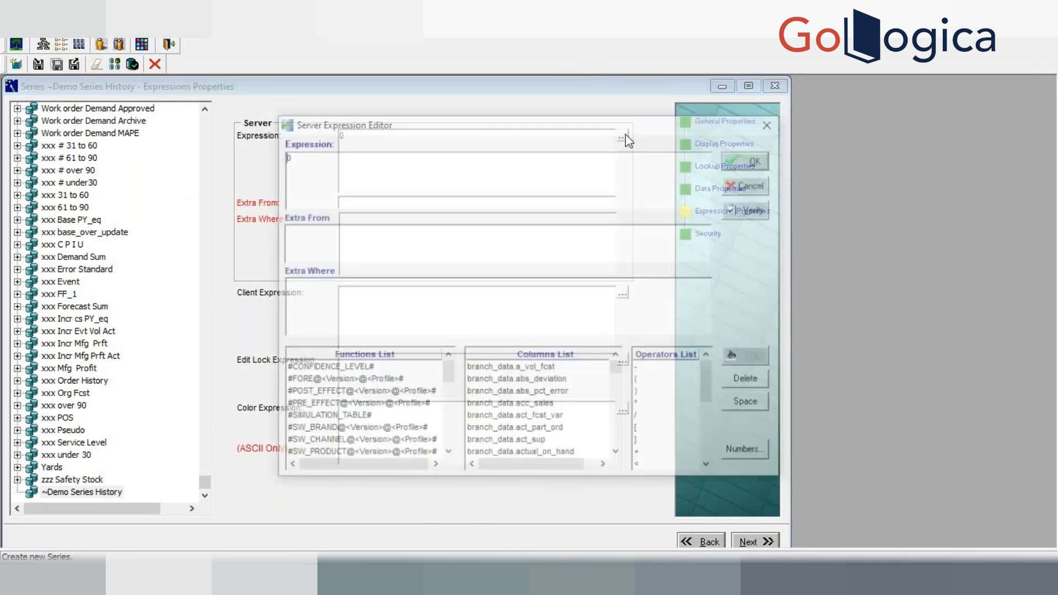
{"action": "left_click", "coordinate": [772, 122]}
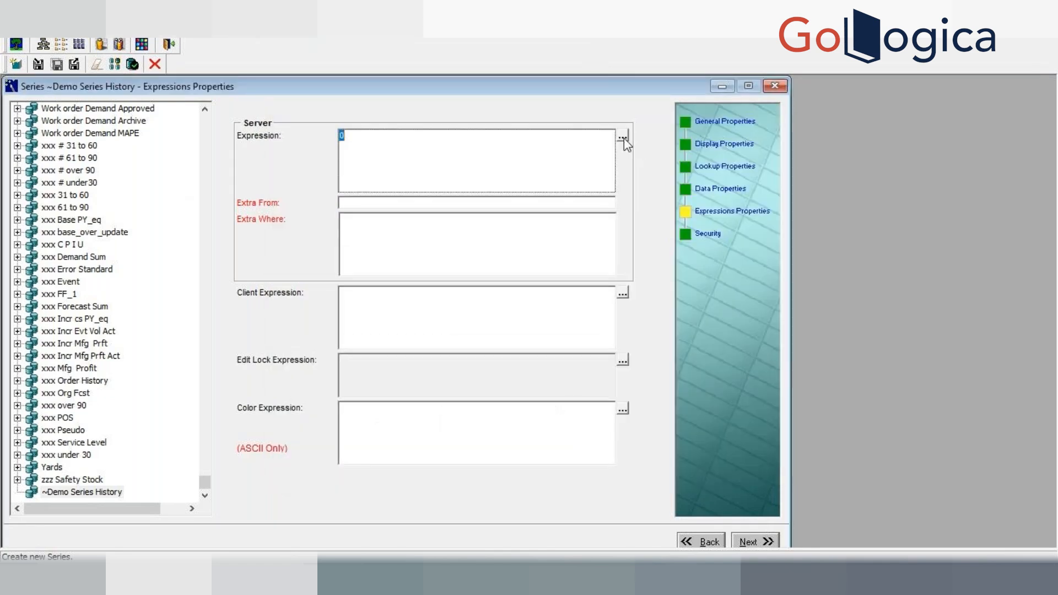
{"action": "left_click", "coordinate": [623, 137]}
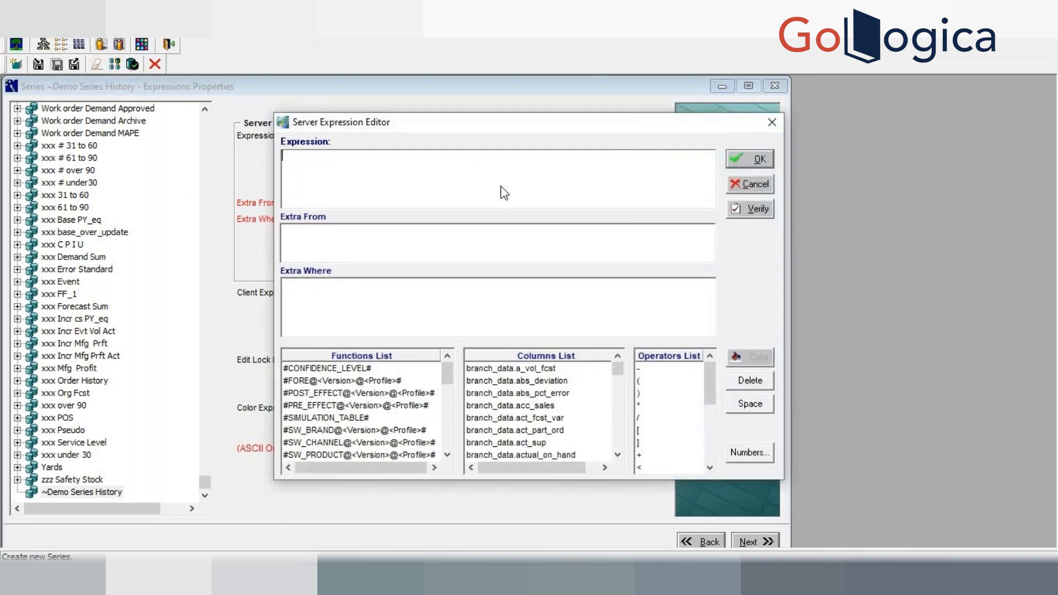
{"action": "type", "text": "sum(branch_data.history)"}
{"action": "left_click", "coordinate": [763, 211]}
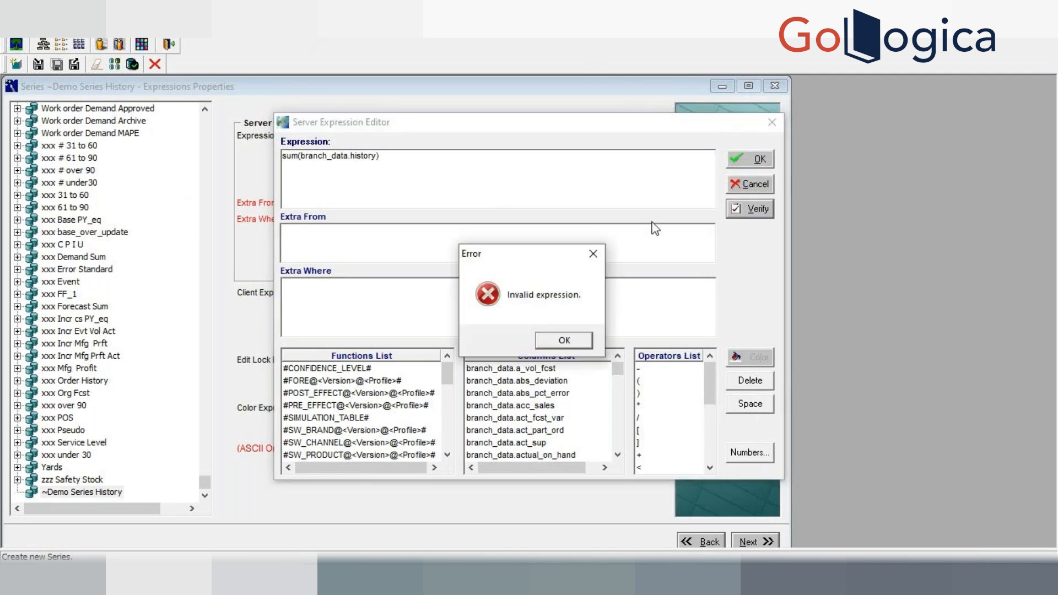
{"action": "left_click", "coordinate": [563, 341]}
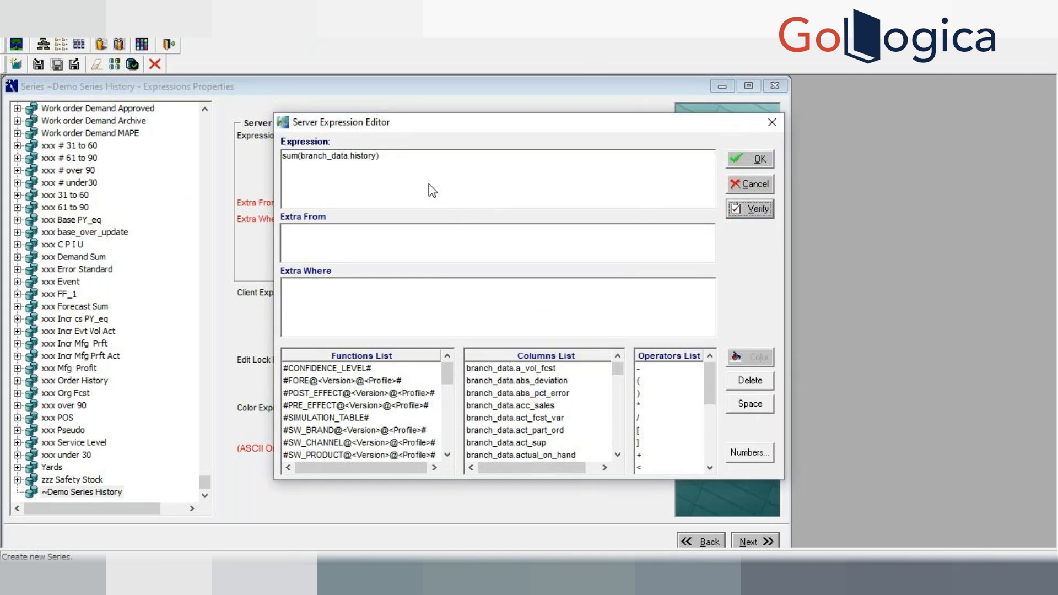
Step: Replace history with sales in the expression and verify sum(branch_data.sales)
{"action": "left_click", "coordinate": [376, 158]}
{"action": "key", "text": "BackSpace"}
{"action": "key", "text": "BackSpace"}
{"action": "key", "text": "BackSpace"}
{"action": "key", "text": "BackSpace"}
{"action": "key", "text": "BackSpace"}
{"action": "key", "text": "BackSpace"}
{"action": "key", "text": "BackSpace"}
{"action": "key", "text": "BackSpace"}
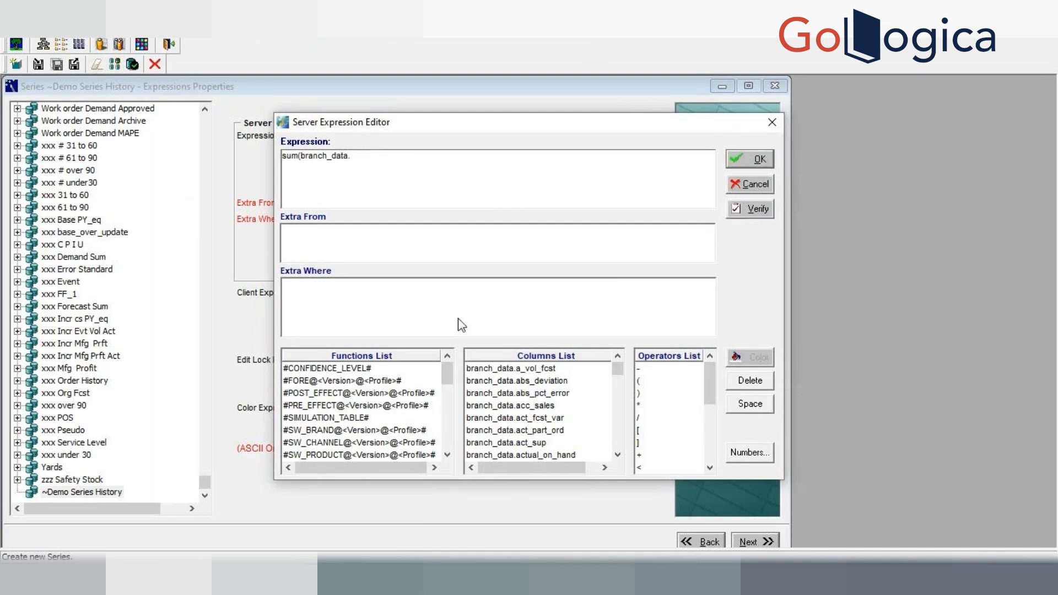
{"action": "scroll", "coordinate": [618, 398], "scroll_direction": "down", "scroll_amount": 3}
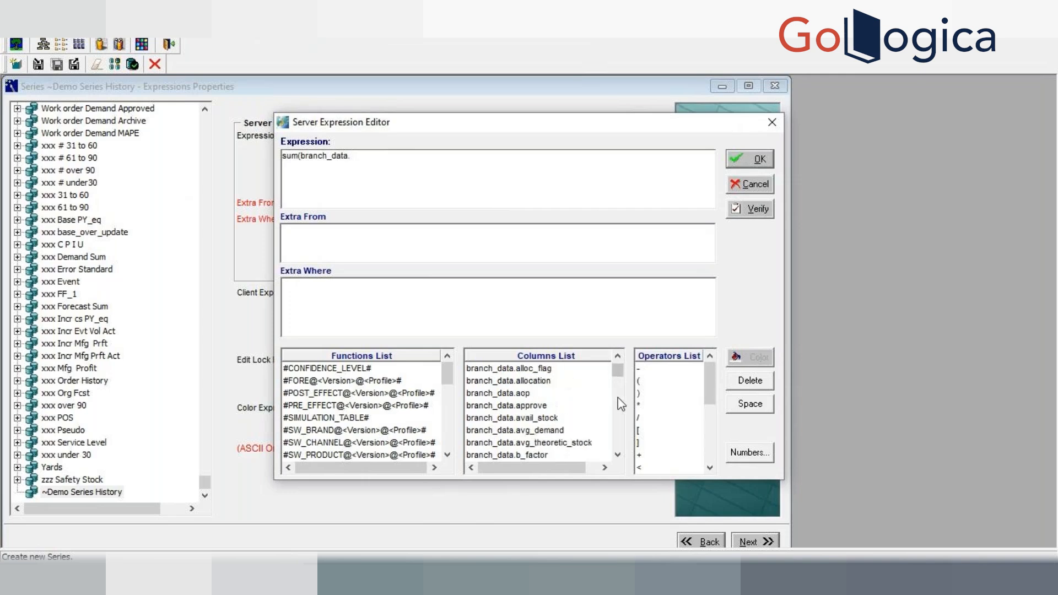
{"action": "scroll", "coordinate": [621, 404], "scroll_direction": "down", "scroll_amount": 10}
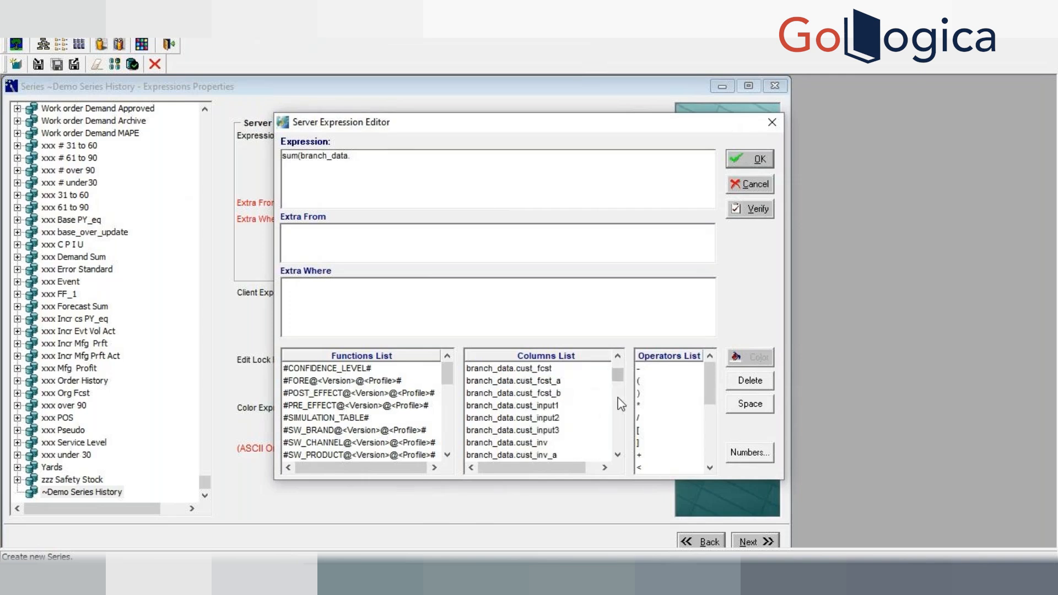
{"action": "scroll", "coordinate": [621, 404], "scroll_direction": "down", "scroll_amount": 3}
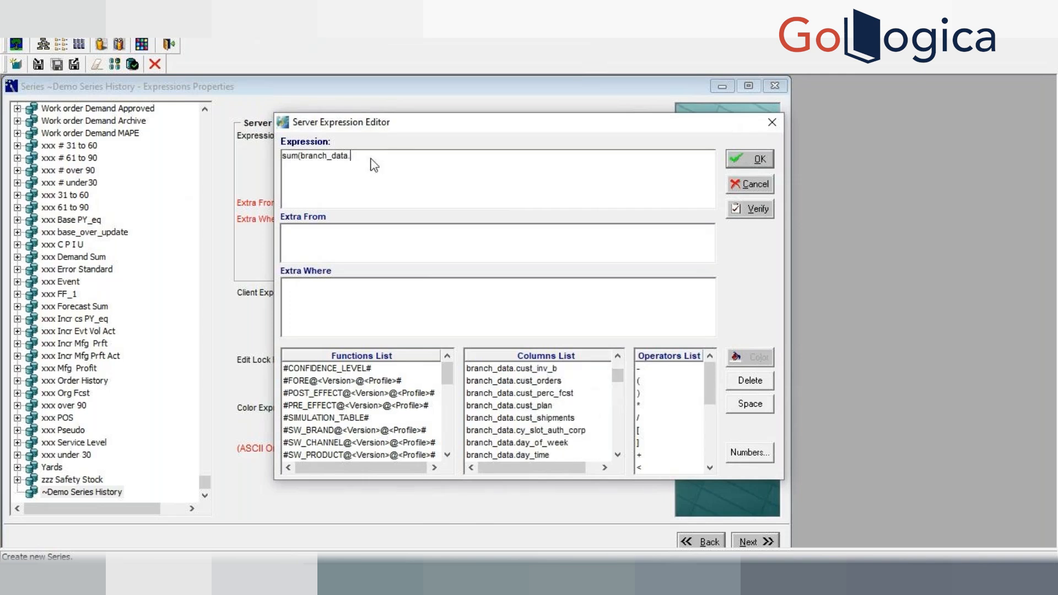
{"action": "type", "text": "sales)"}
{"action": "left_click", "coordinate": [744, 210]}
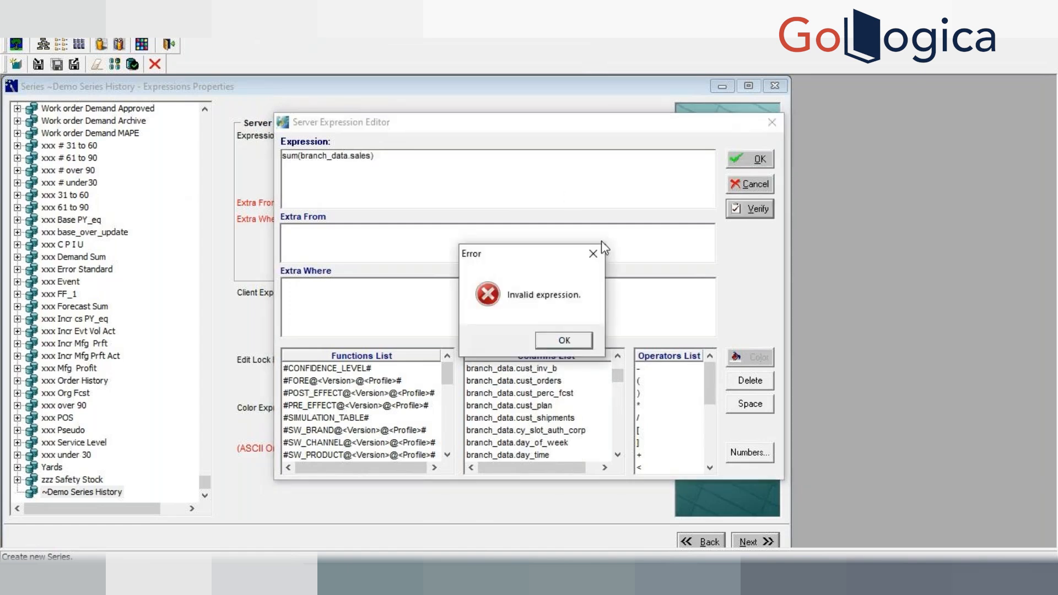
{"action": "left_click", "coordinate": [551, 339]}
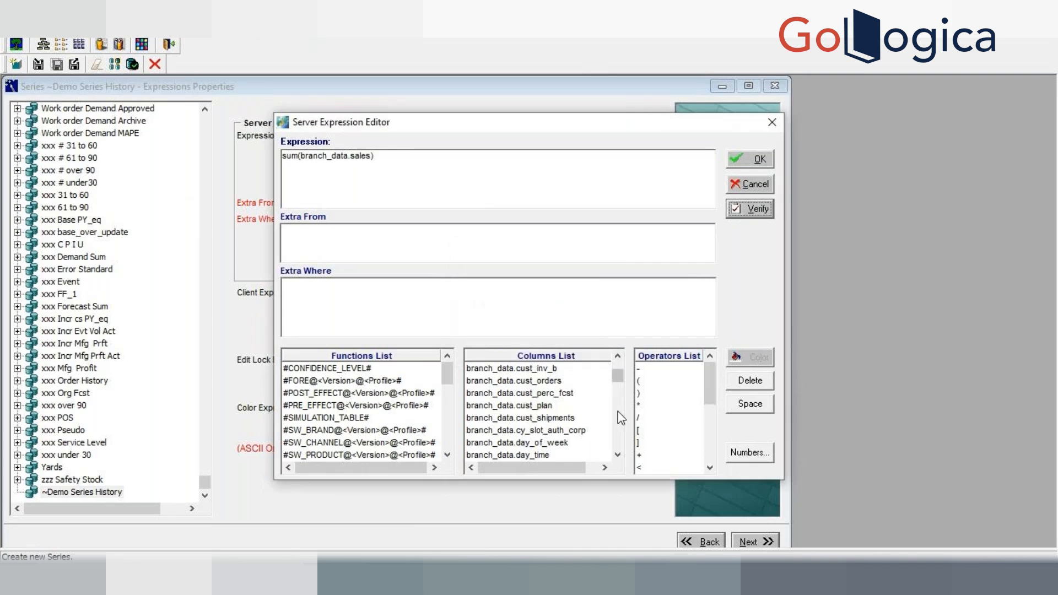
Step: Clear the existing text from the server expression
{"action": "left_click", "coordinate": [623, 432]}
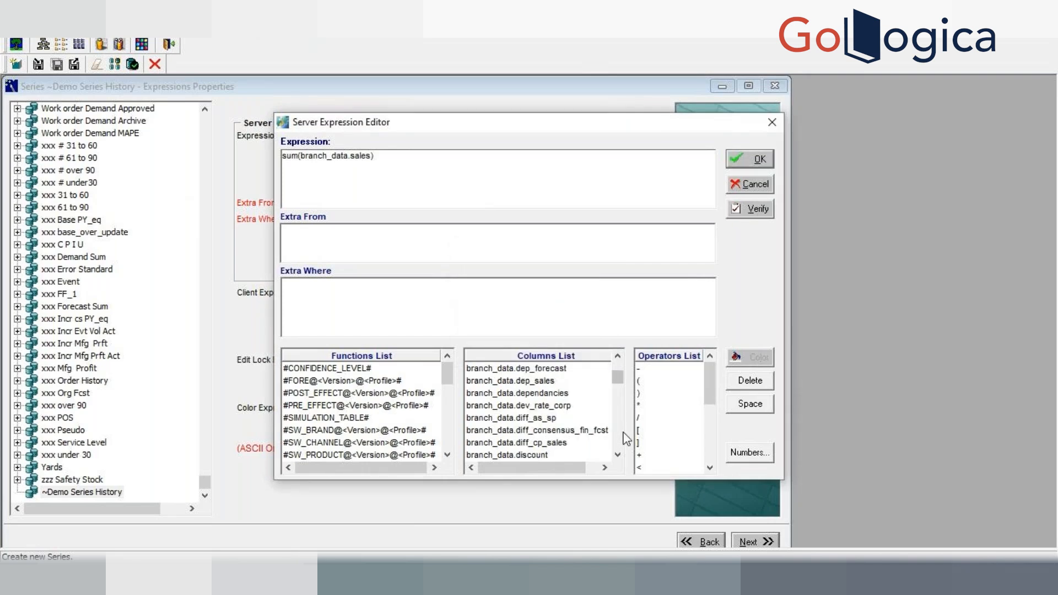
{"action": "scroll", "coordinate": [625, 437], "scroll_direction": "down", "scroll_amount": 5}
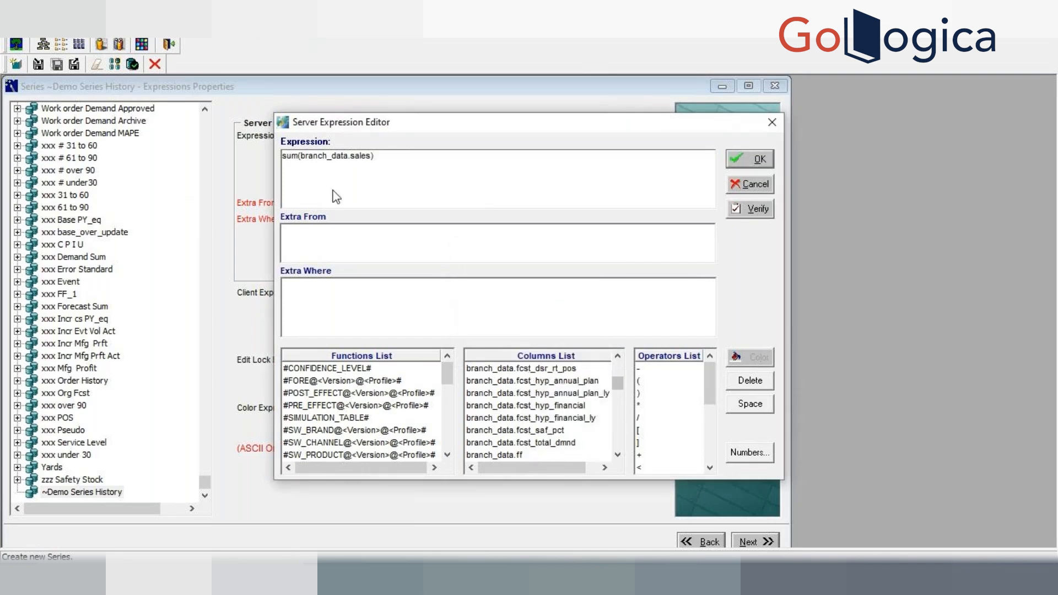
{"action": "key", "text": "BackSpace"}
{"action": "key", "text": "BackSpace"}
{"action": "key", "text": "BackSpace"}
{"action": "key", "text": "BackSpace"}
{"action": "key", "text": "BackSpace"}
{"action": "key", "text": "BackSpace"}
{"action": "key", "text": "BackSpace"}
{"action": "key", "text": "BackSpace"}
{"action": "key", "text": "BackSpace"}
{"action": "key", "text": "BackSpace"}
{"action": "key", "text": "BackSpace"}
{"action": "key", "text": "BackSpace"}
{"action": "key", "text": "BackSpace"}
{"action": "key", "text": "BackSpace"}
{"action": "key", "text": "BackSpace"}
{"action": "key", "text": "BackSpace"}
{"action": "key", "text": "BackSpace"}
{"action": "key", "text": "BackSpace"}
{"action": "key", "text": "BackSpace"}
{"action": "key", "text": "BackSpace"}
{"action": "key", "text": "BackSpace"}
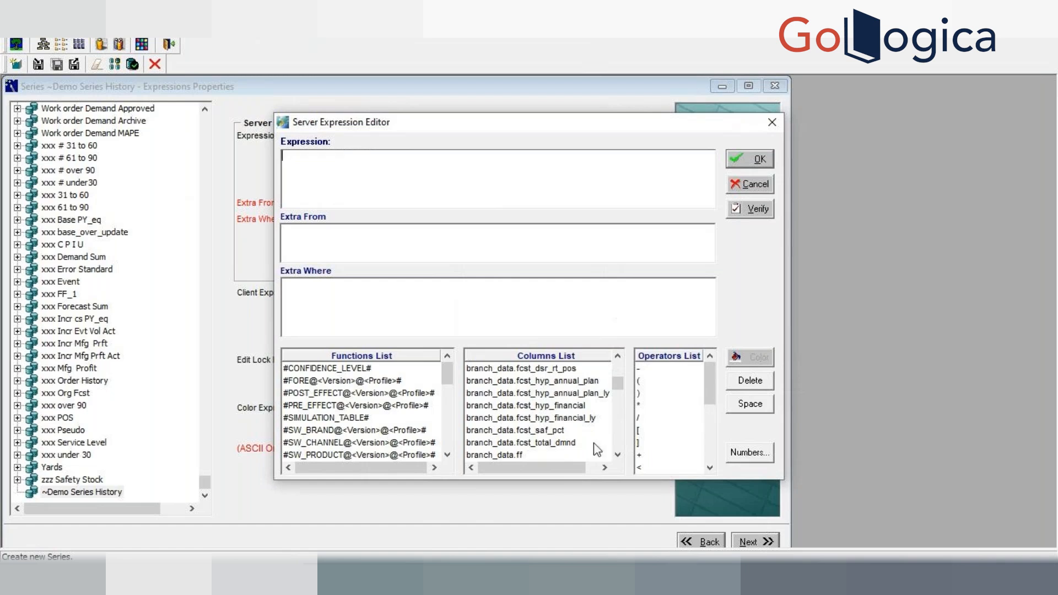
Step: Browse the Columns List for the available sales-related branch_data columns
{"action": "scroll", "coordinate": [622, 430], "scroll_direction": "down", "scroll_amount": 5}
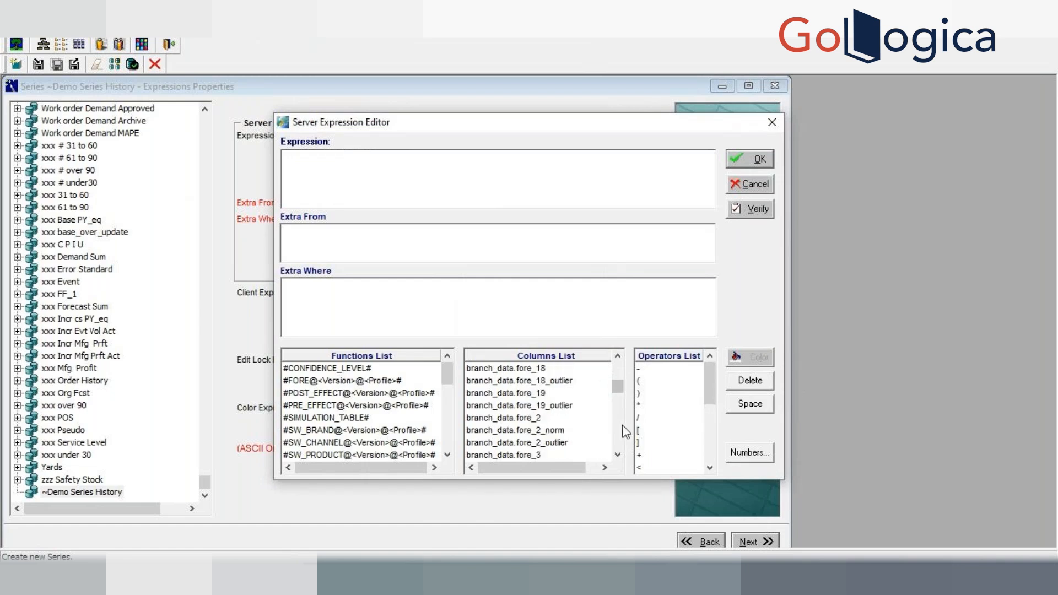
{"action": "scroll", "coordinate": [624, 431], "scroll_direction": "down", "scroll_amount": 10}
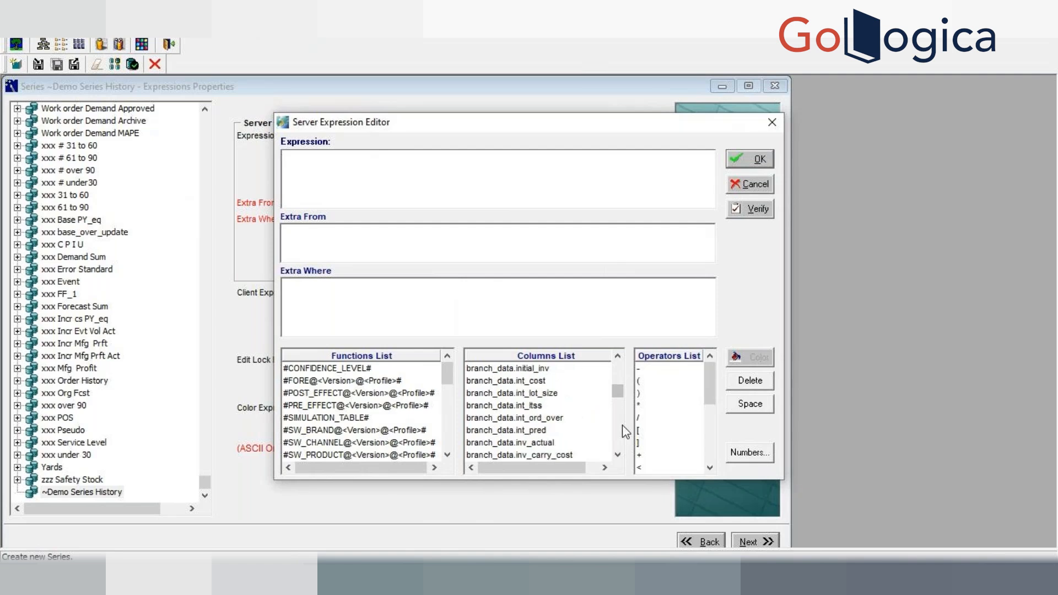
{"action": "left_click_drag", "start_coordinate": [618, 389], "coordinate": [621, 409]}
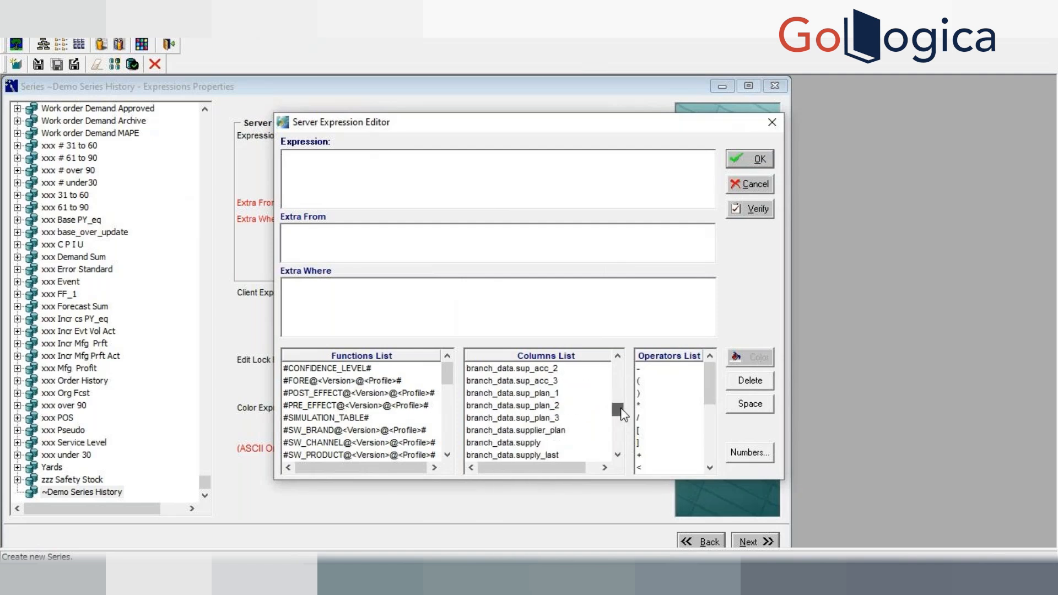
{"action": "left_click", "coordinate": [620, 366]}
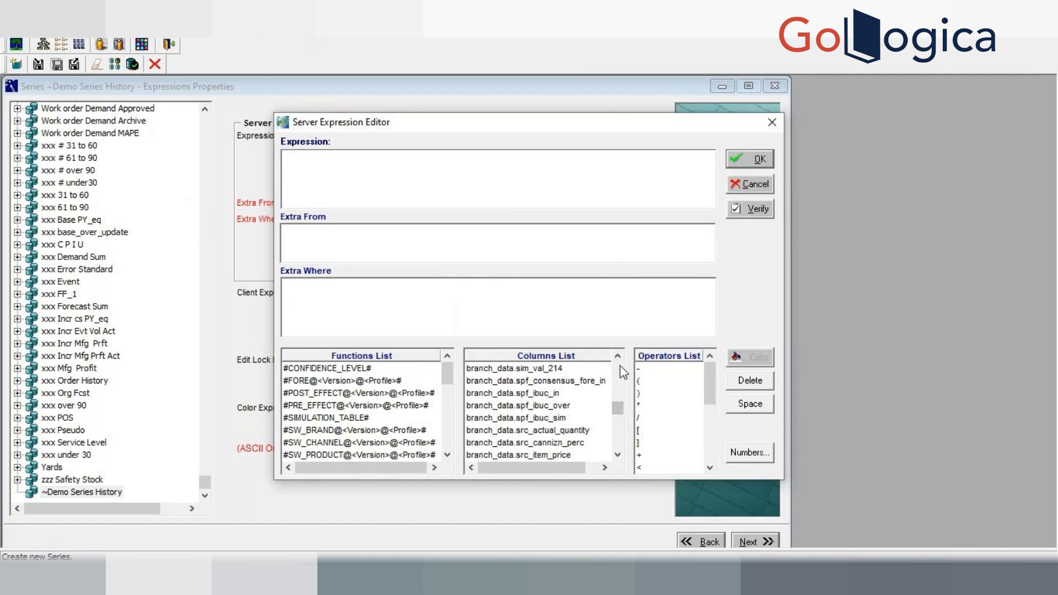
{"action": "left_click", "coordinate": [620, 365]}
{"action": "left_click", "coordinate": [620, 365]}
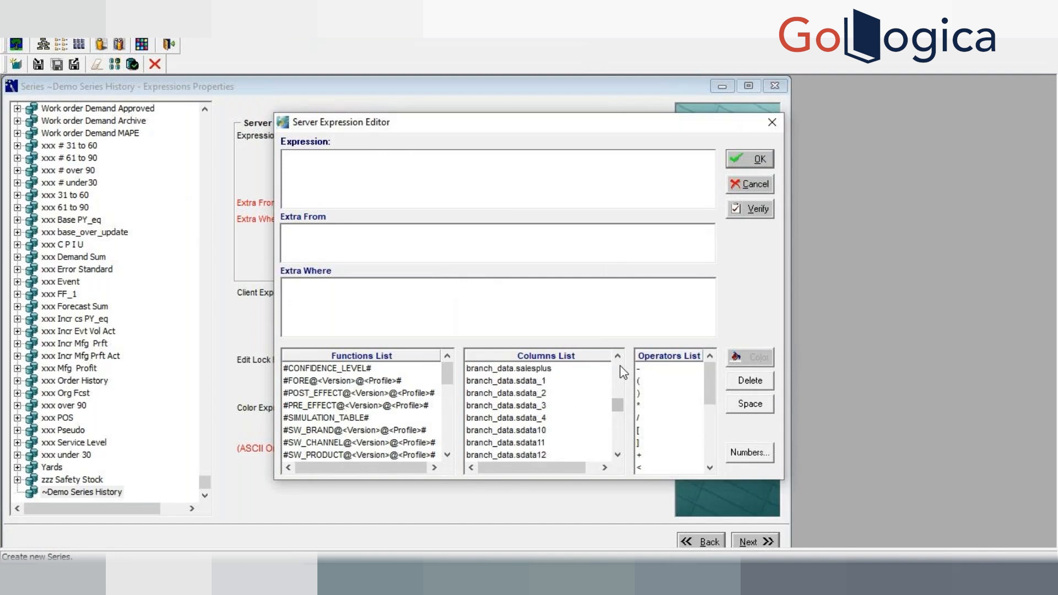
{"action": "left_click", "coordinate": [620, 366]}
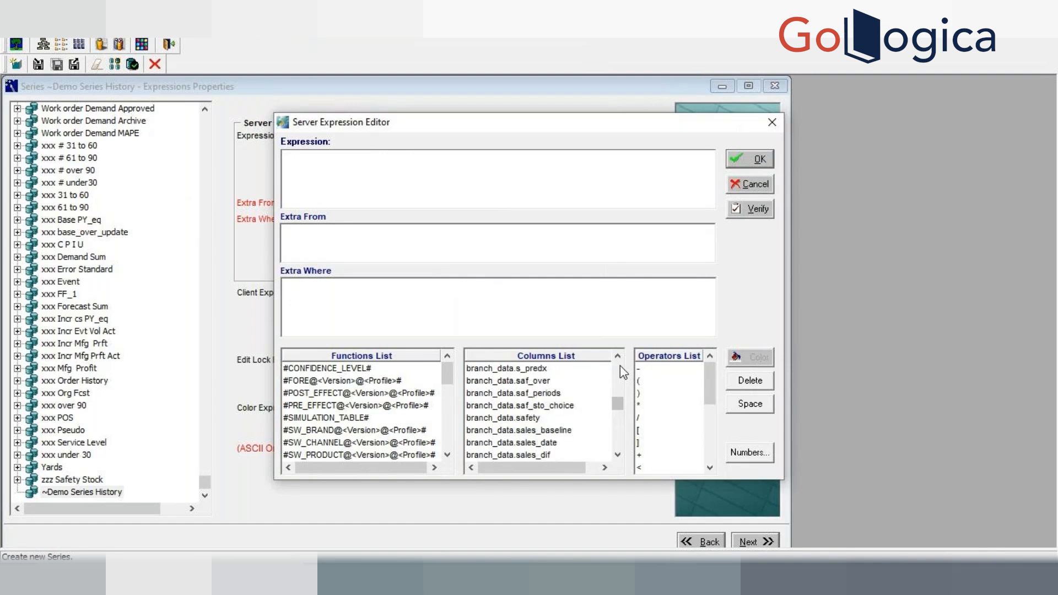
{"action": "left_click", "coordinate": [618, 455]}
{"action": "left_click", "coordinate": [618, 456]}
{"action": "left_click", "coordinate": [618, 455]}
{"action": "left_click", "coordinate": [618, 455]}
{"action": "left_click", "coordinate": [618, 456]}
{"action": "left_click", "coordinate": [618, 455]}
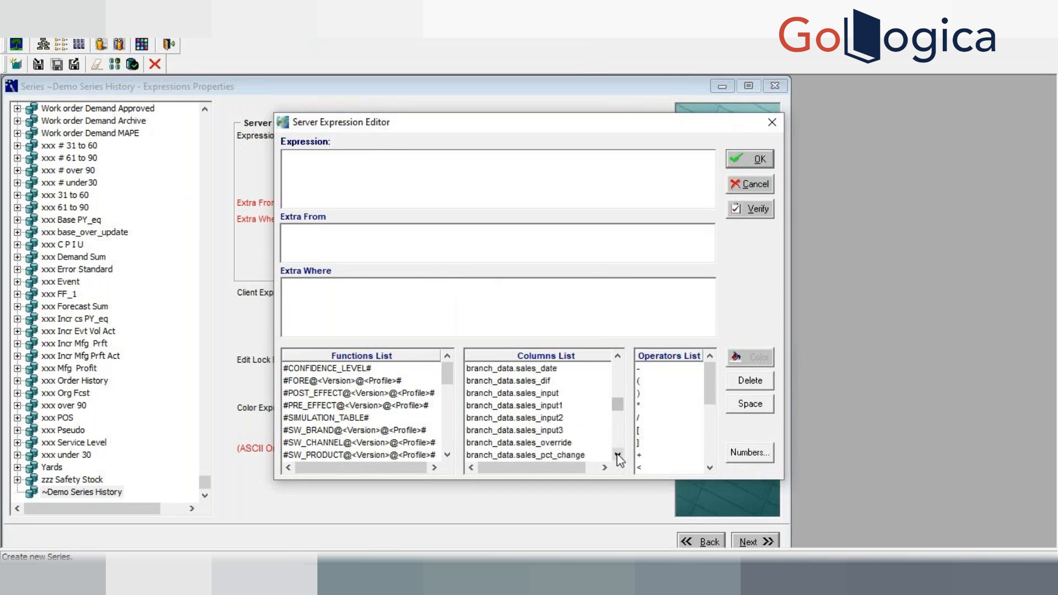
{"action": "left_click", "coordinate": [618, 455]}
{"action": "left_click", "coordinate": [617, 455]}
{"action": "left_click", "coordinate": [618, 455]}
{"action": "left_click", "coordinate": [618, 455]}
{"action": "left_click", "coordinate": [618, 455]}
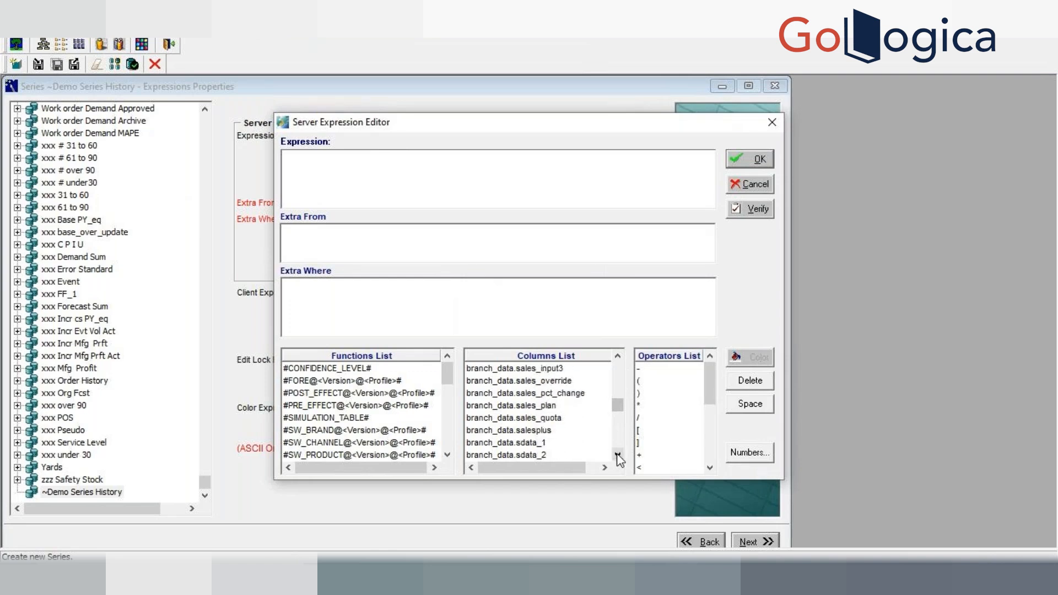
{"action": "left_click", "coordinate": [618, 456]}
{"action": "left_click", "coordinate": [618, 455]}
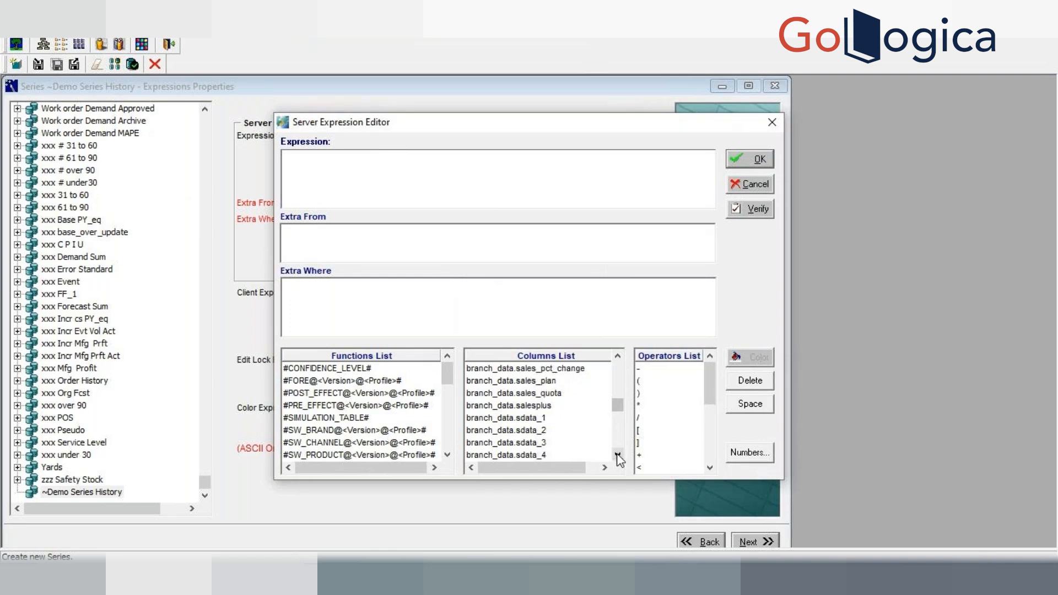
{"action": "left_click", "coordinate": [618, 359]}
{"action": "left_click", "coordinate": [618, 359]}
{"action": "left_click", "coordinate": [618, 358]}
{"action": "left_click", "coordinate": [618, 358]}
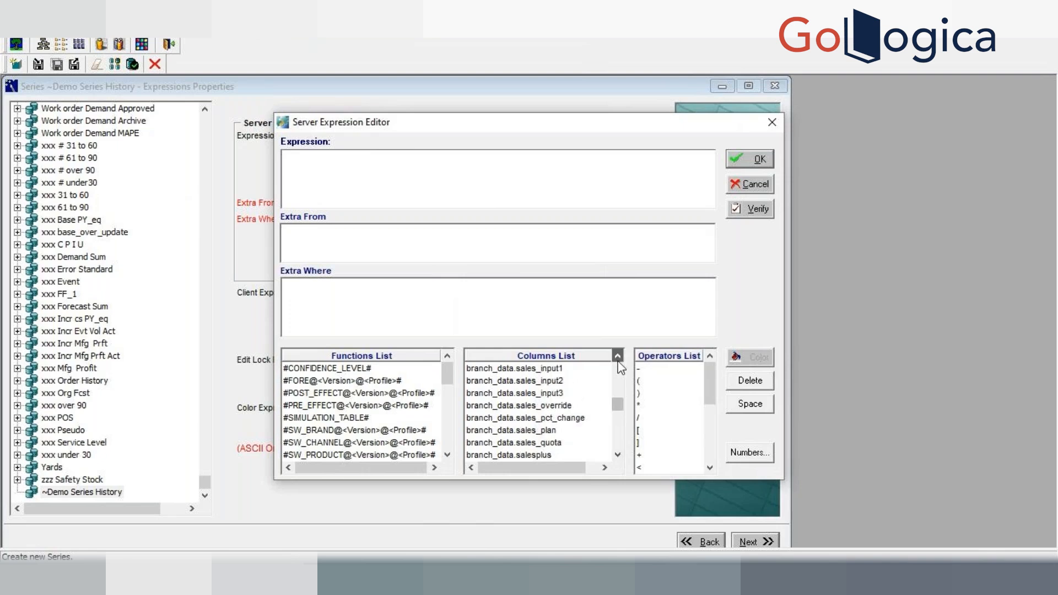
{"action": "left_click", "coordinate": [618, 358]}
{"action": "left_click", "coordinate": [618, 359]}
{"action": "left_click", "coordinate": [618, 358]}
{"action": "left_click", "coordinate": [618, 358]}
{"action": "left_click", "coordinate": [618, 357]}
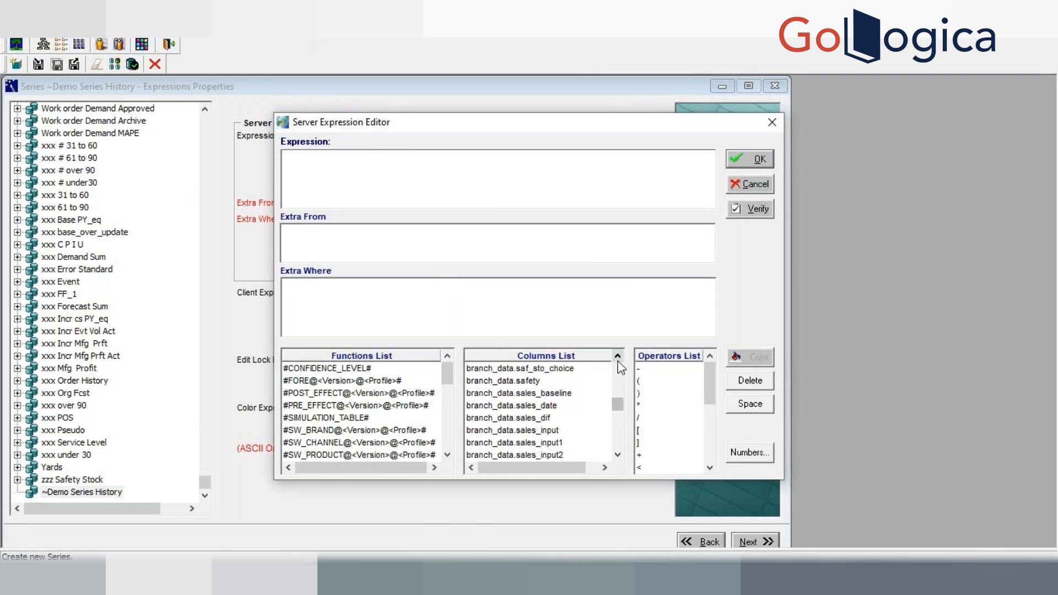
{"action": "left_click", "coordinate": [618, 357]}
{"action": "left_click", "coordinate": [618, 357]}
{"action": "left_click", "coordinate": [618, 357]}
{"action": "left_click", "coordinate": [618, 357]}
{"action": "left_click", "coordinate": [618, 357]}
{"action": "left_click", "coordinate": [618, 357]}
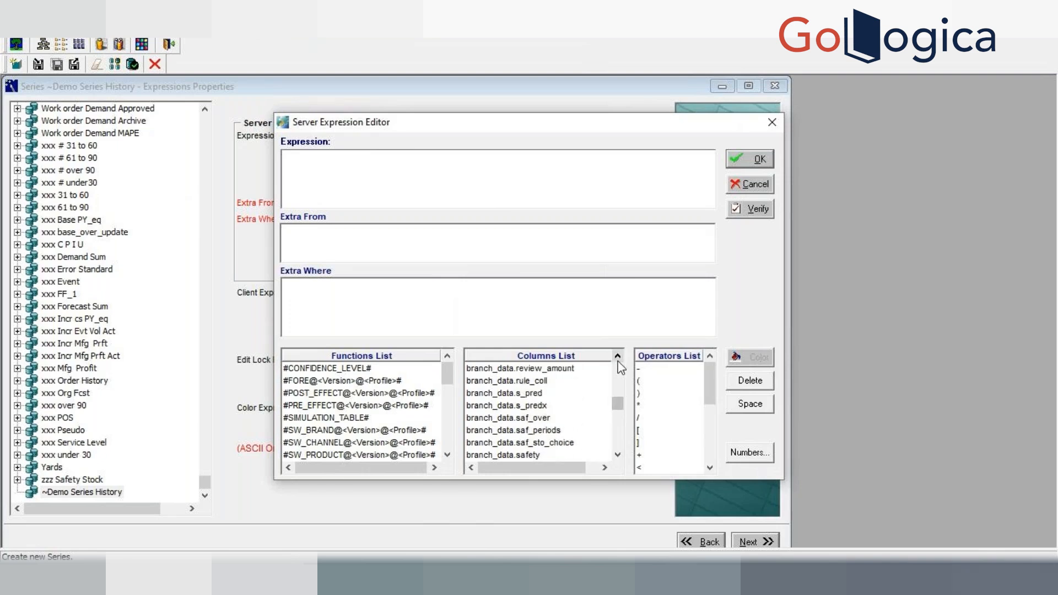
{"action": "left_click", "coordinate": [618, 357]}
{"action": "left_click", "coordinate": [618, 357]}
{"action": "left_click", "coordinate": [618, 357]}
{"action": "left_click", "coordinate": [618, 357]}
{"action": "left_click", "coordinate": [618, 357]}
{"action": "left_click", "coordinate": [619, 362]}
{"action": "left_click", "coordinate": [618, 362]}
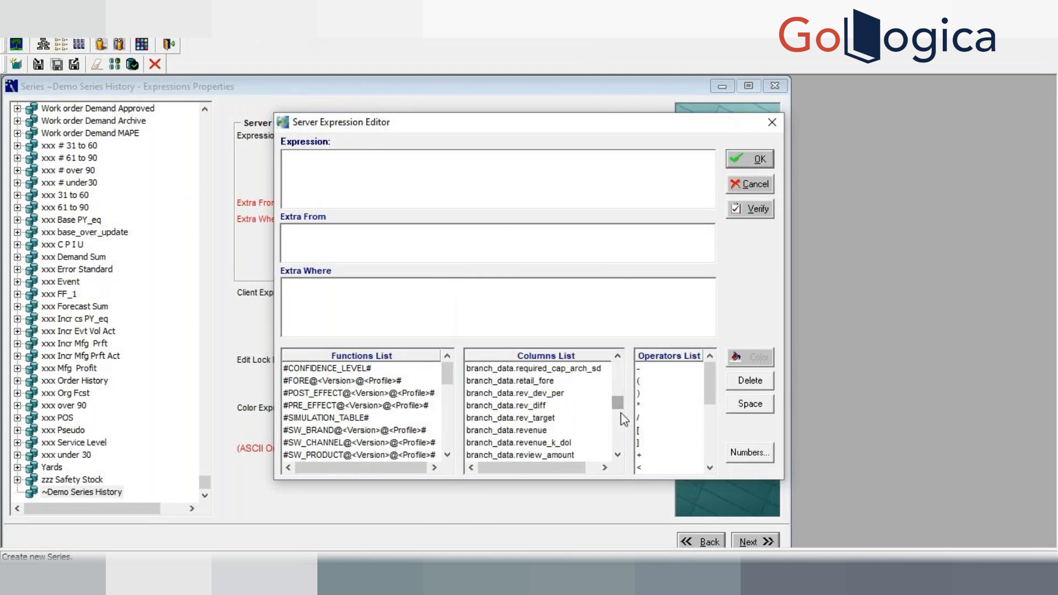
{"action": "scroll", "coordinate": [625, 420], "scroll_direction": "down", "scroll_amount": 3}
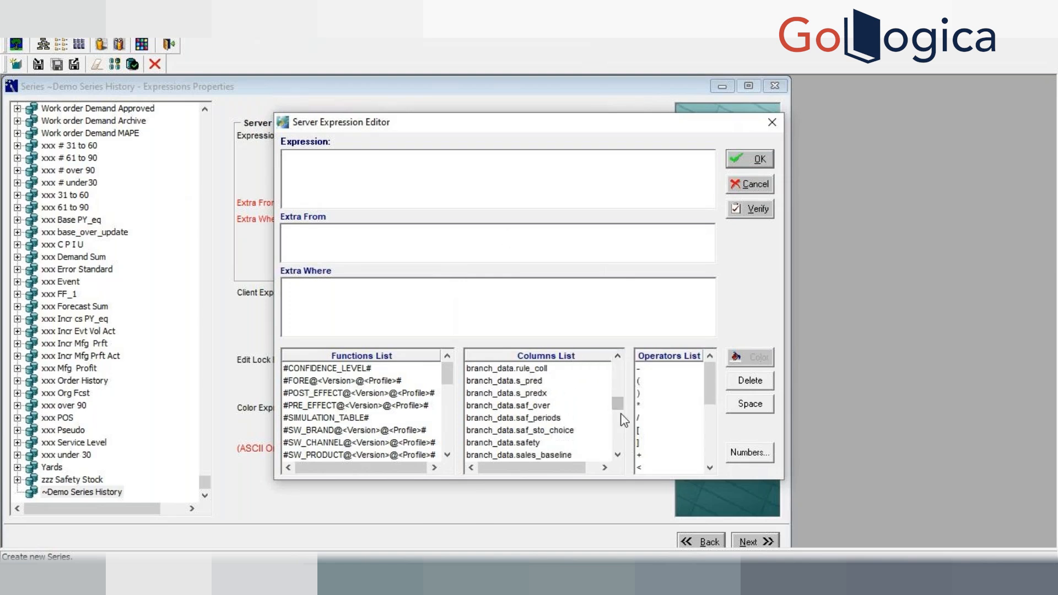
Step: Start a new server expression as SUM(branch_data
{"action": "left_click", "coordinate": [433, 175]}
{"action": "type", "text": "SUm"}
{"action": "key", "text": "BackSpace"}
{"action": "type", "text": "M(branch_data."}
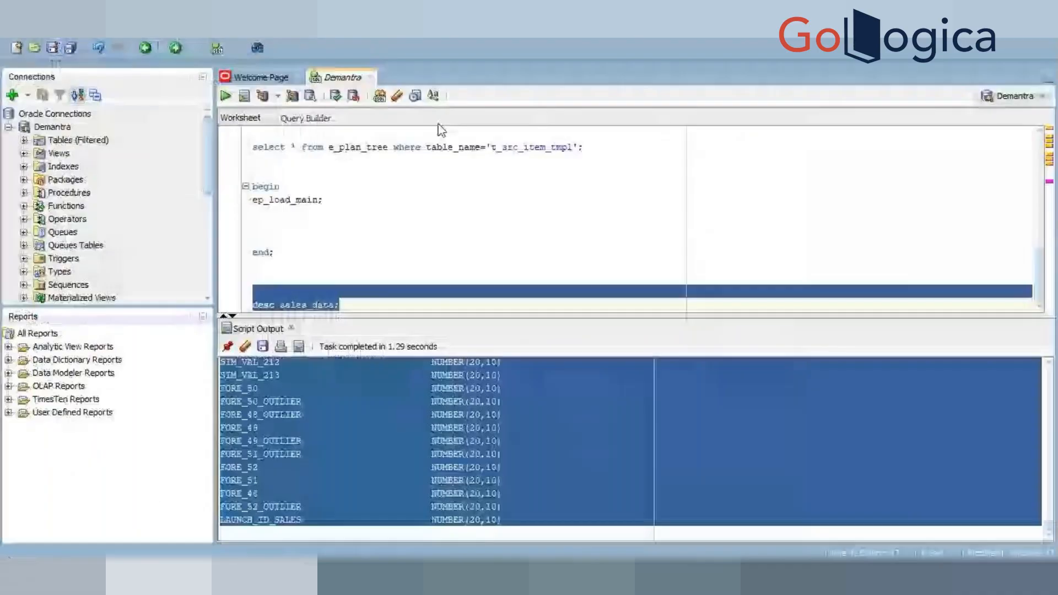
Step: Switch to SQL Developer and write and run the query select * from computed_fields; in the worksheet
{"action": "left_click", "coordinate": [463, 300]}
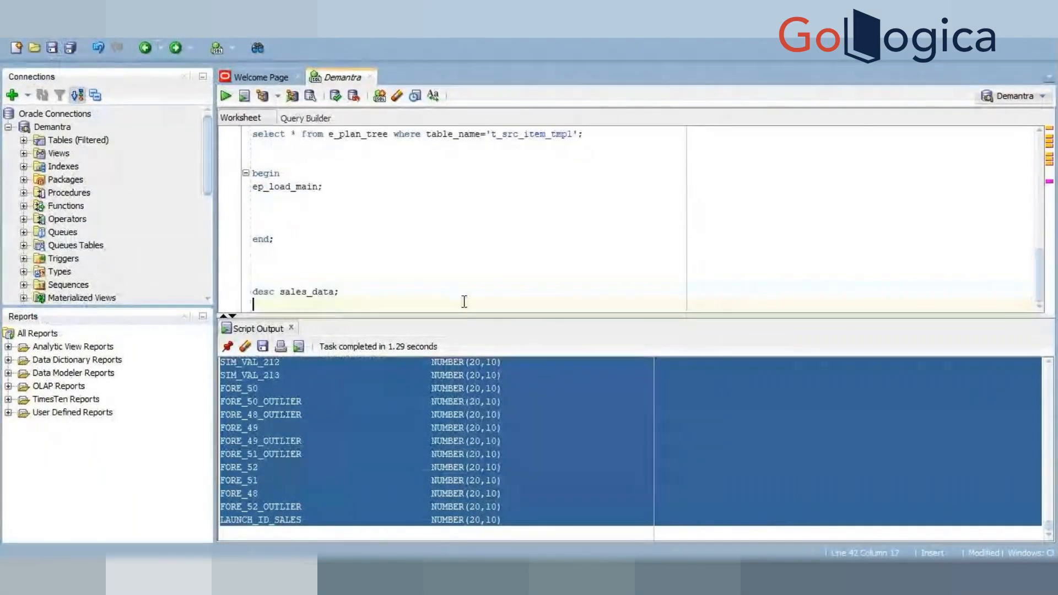
{"action": "type", "text": "select "}
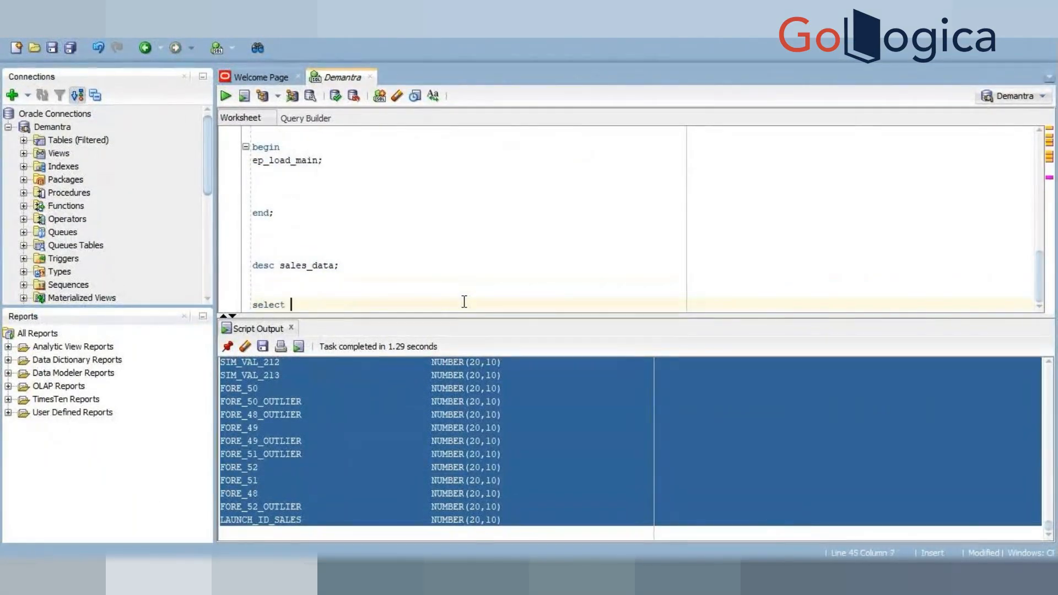
{"action": "type", "text": "* from computed_fields;"}
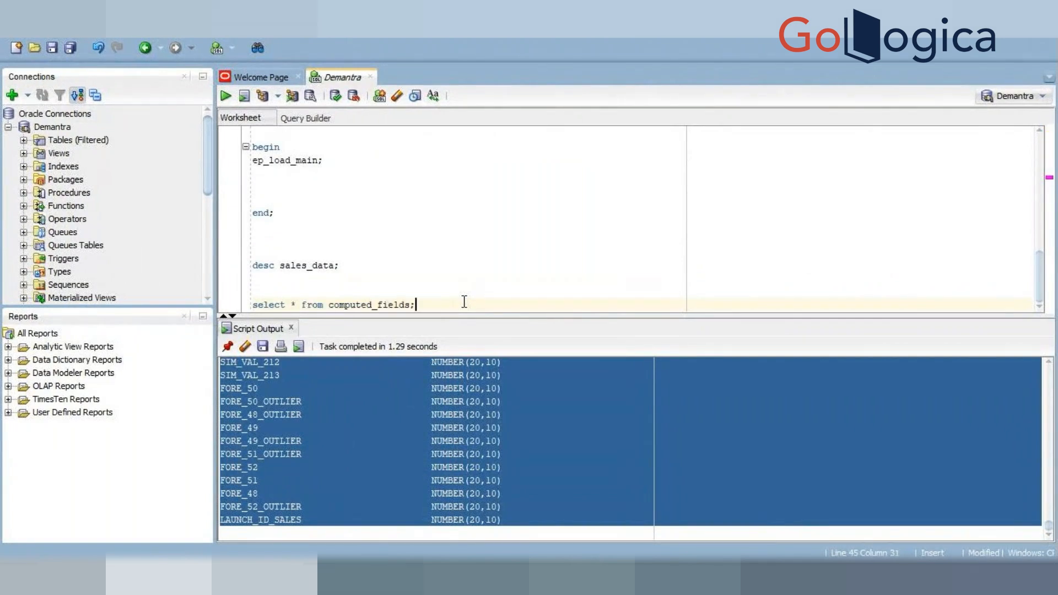
{"action": "key", "text": "F5"}
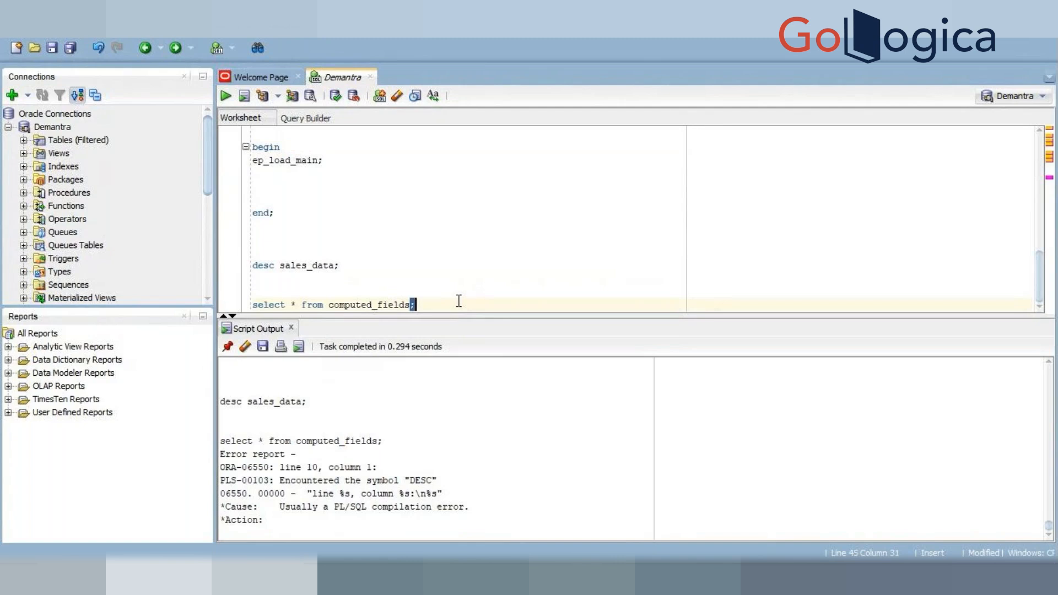
{"action": "triple_click", "coordinate": [458, 301]}
{"action": "key", "text": "ctrl+Return"}
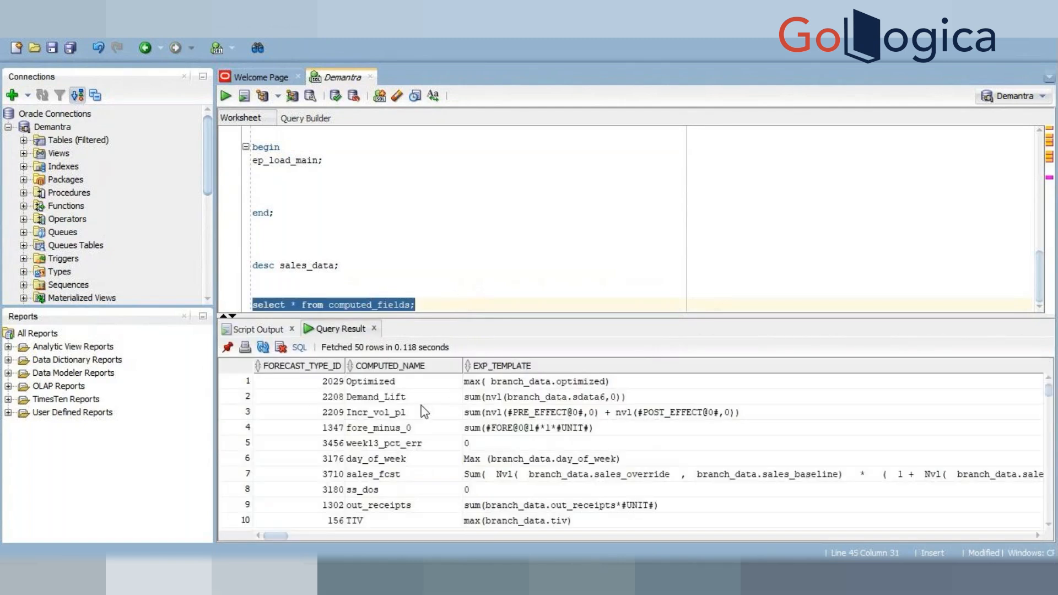
Step: Scroll across the query result columns of computed_fields
{"action": "left_click", "coordinate": [494, 410]}
{"action": "key", "text": "Right"}
{"action": "key", "text": "Right"}
{"action": "key", "text": "Right"}
{"action": "key", "text": "Right"}
{"action": "key", "text": "Right"}
{"action": "key", "text": "Right"}
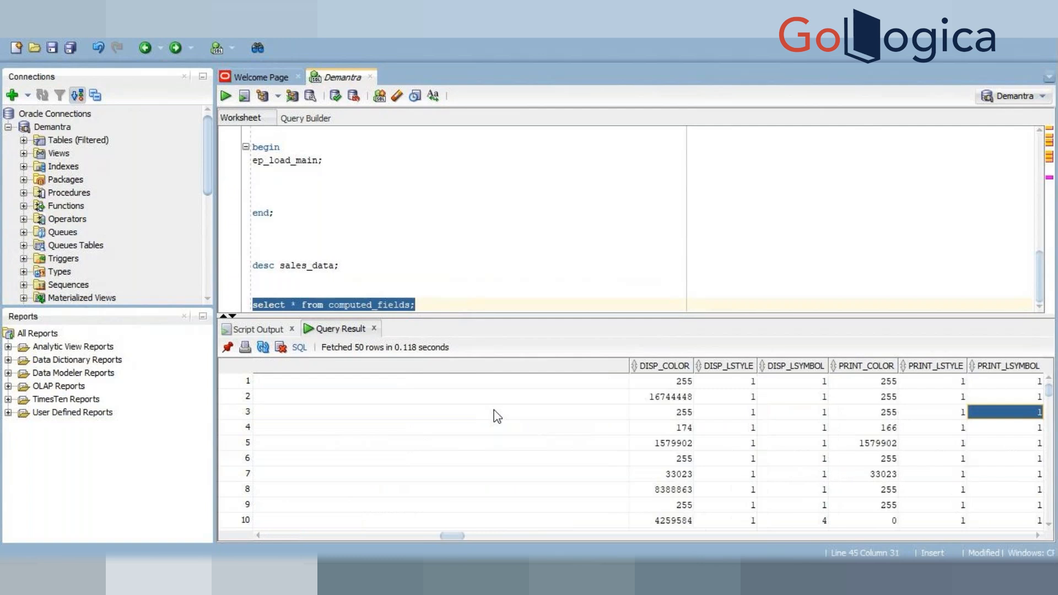
{"action": "key", "text": "Right"}
{"action": "key", "text": "Right"}
{"action": "key", "text": "Right"}
{"action": "key", "text": "Right"}
{"action": "key", "text": "Right"}
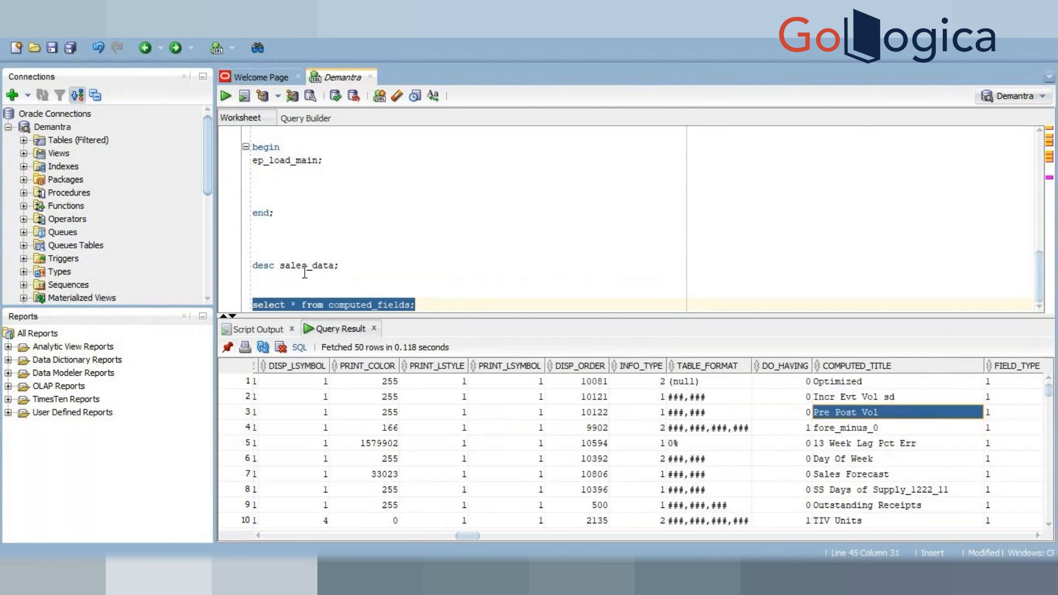
Step: Filter the query with where computed_title ='History' and run it
{"action": "left_click", "coordinate": [414, 305]}
{"action": "type", "text": "where"}
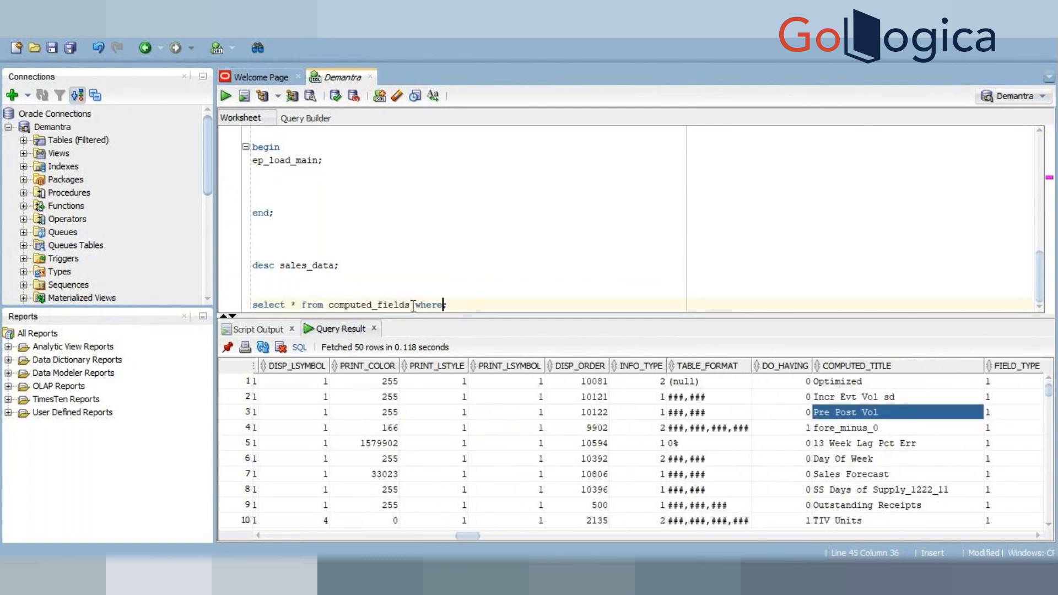
{"action": "type", "text": " computed_title"}
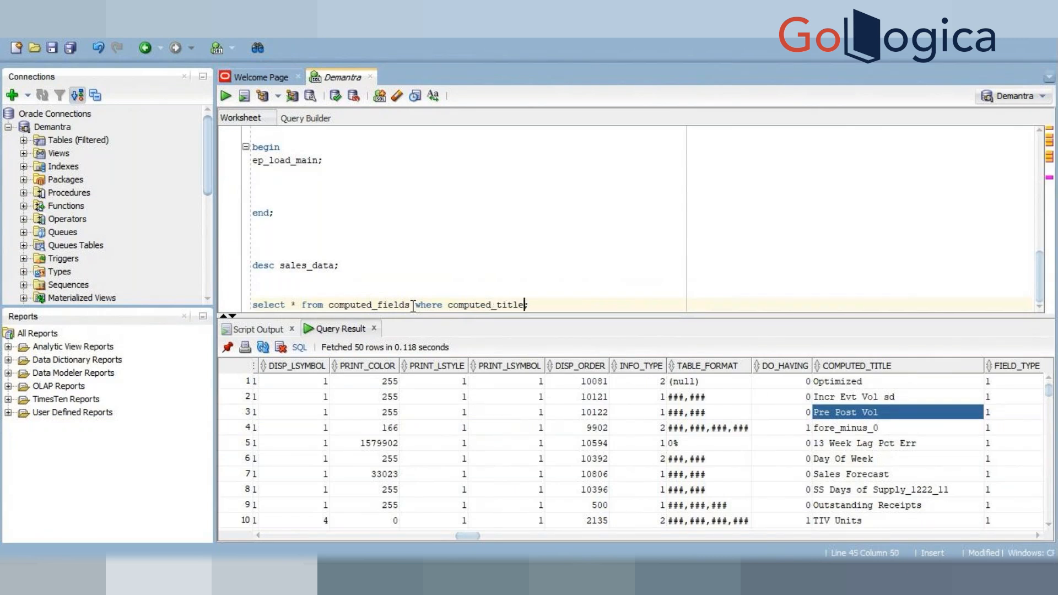
{"action": "type", "text": " l"}
{"action": "type", "text": "='"}
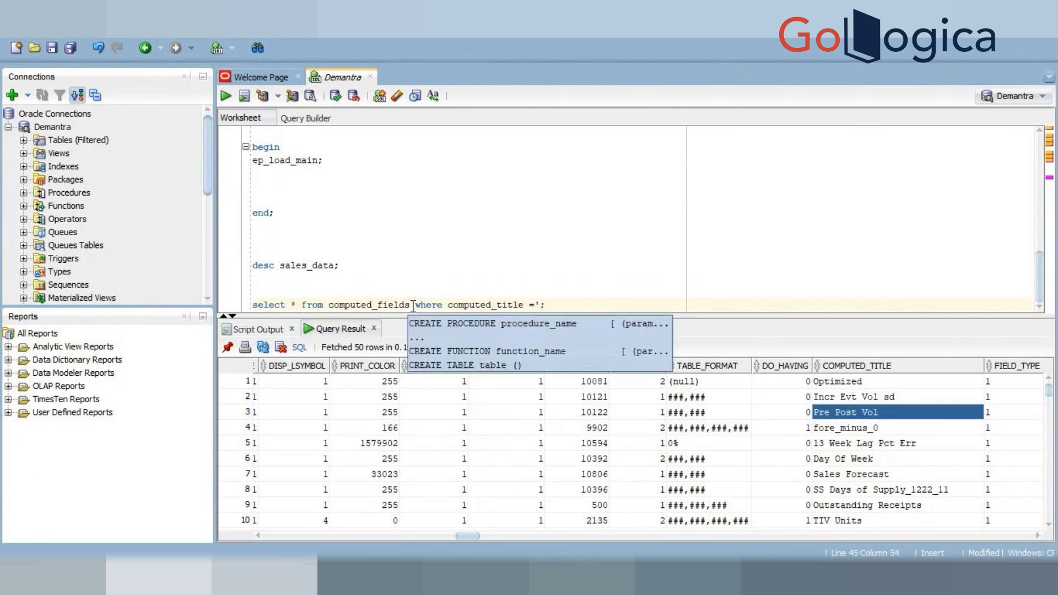
{"action": "type", "text": "Histo"}
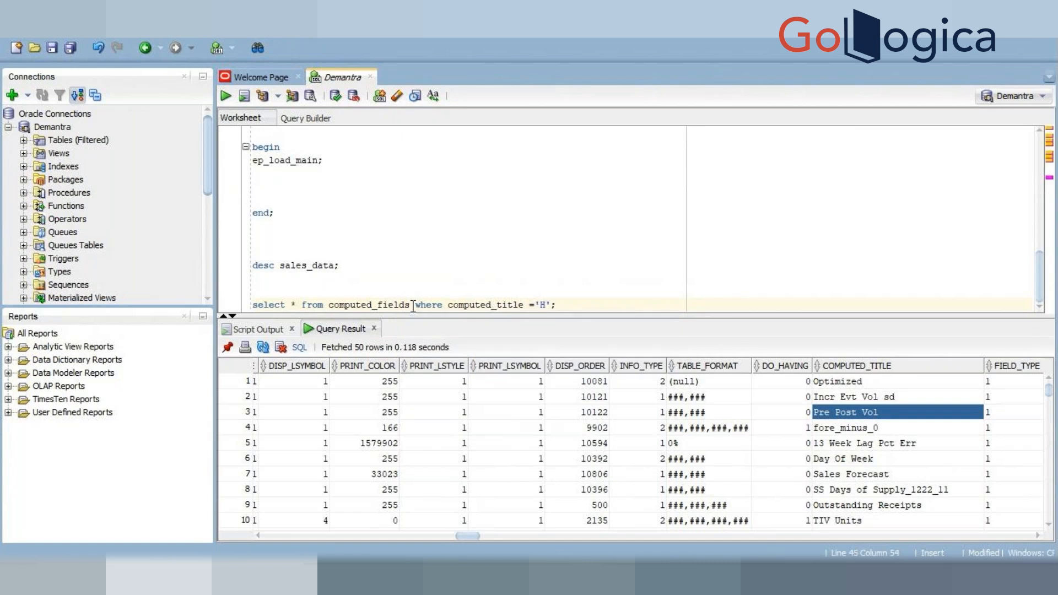
{"action": "type", "text": "ry'"}
{"action": "triple_click", "coordinate": [565, 304]}
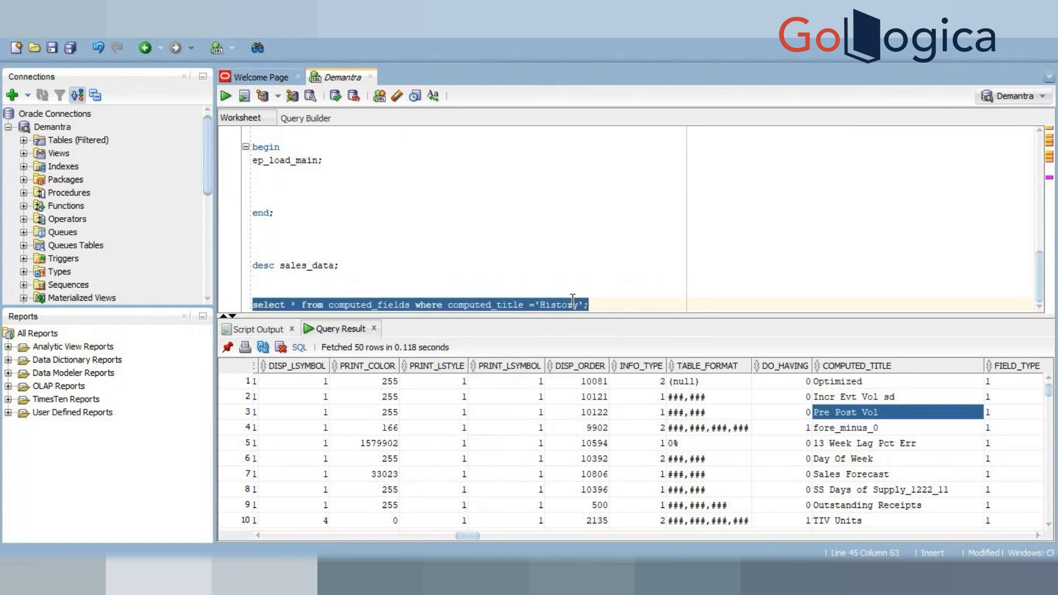
{"action": "key", "text": "ctrl+Return"}
Step: Copy branch_data.actual_quantity from History's expression template and paste it into the server expression, closing it as SUM(branch_data.actual_quantity)
{"action": "left_click", "coordinate": [564, 386]}
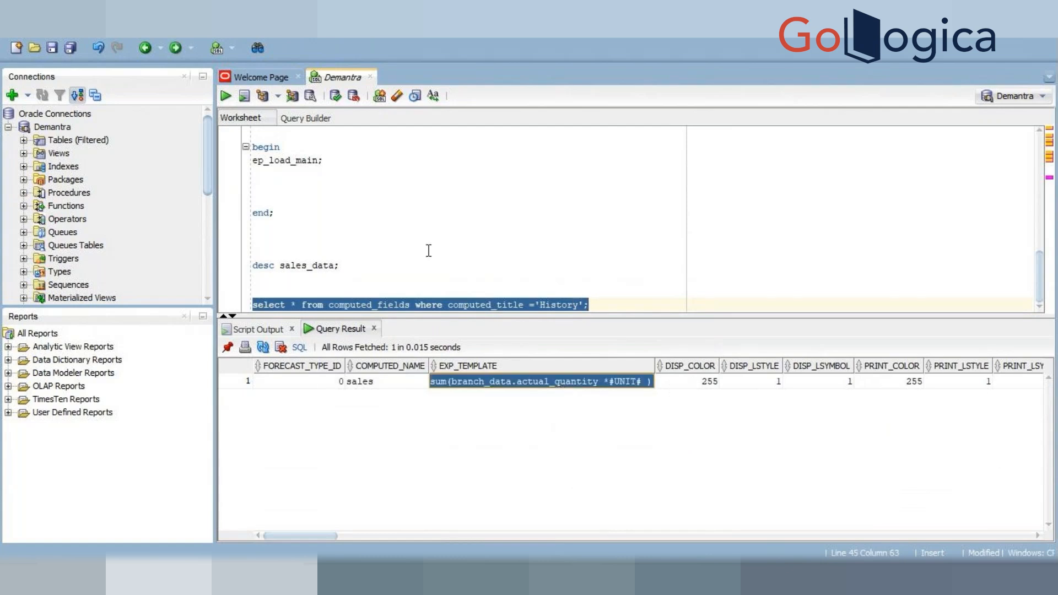
{"action": "double_click", "coordinate": [584, 387]}
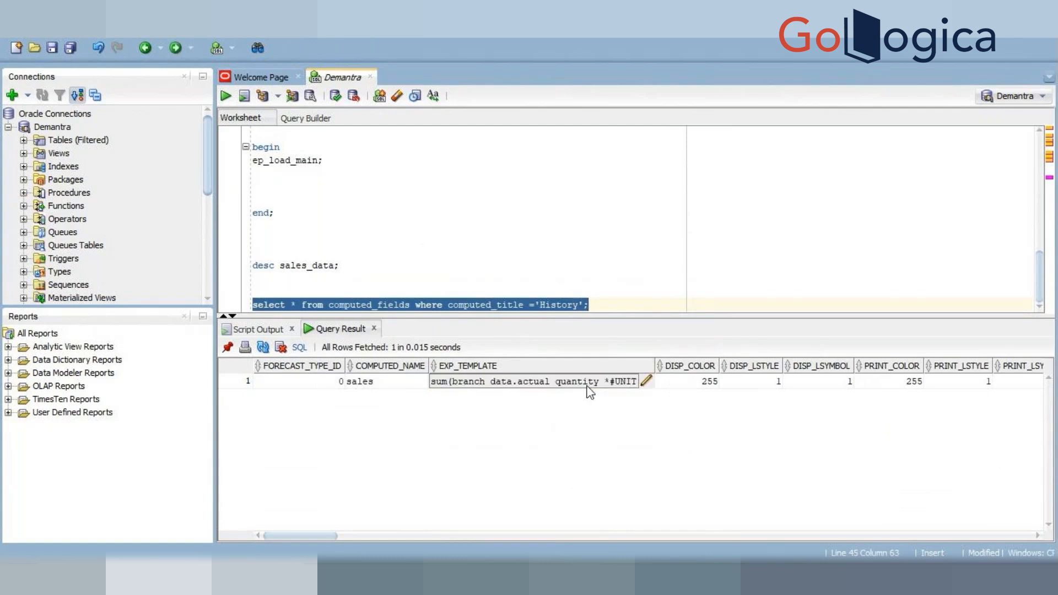
{"action": "left_click_drag", "start_coordinate": [599, 386], "coordinate": [519, 392]}
{"action": "key", "text": "shift+End"}
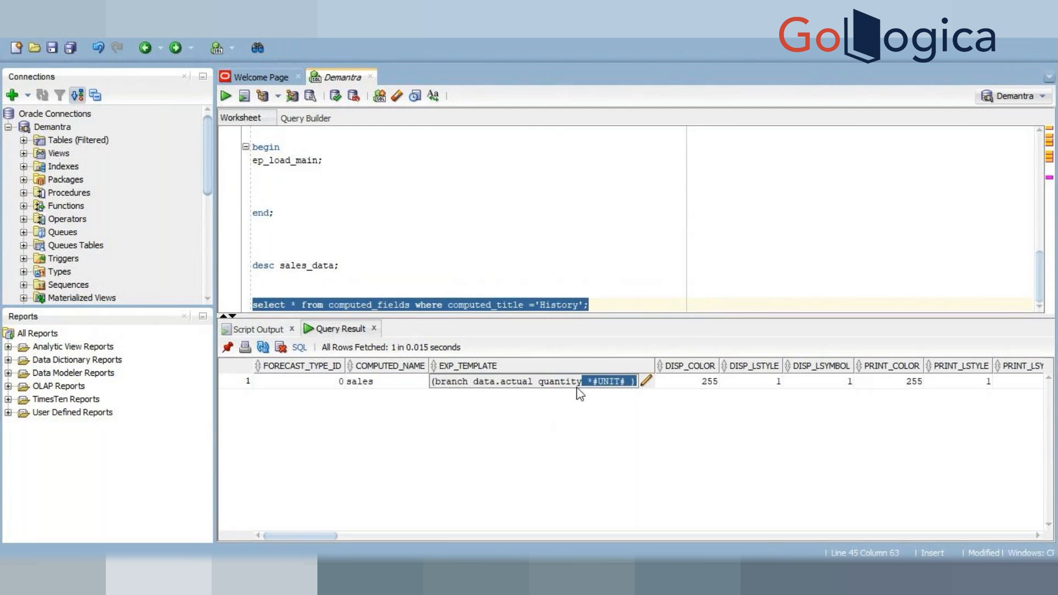
{"action": "left_click_drag", "start_coordinate": [583, 389], "coordinate": [503, 389]}
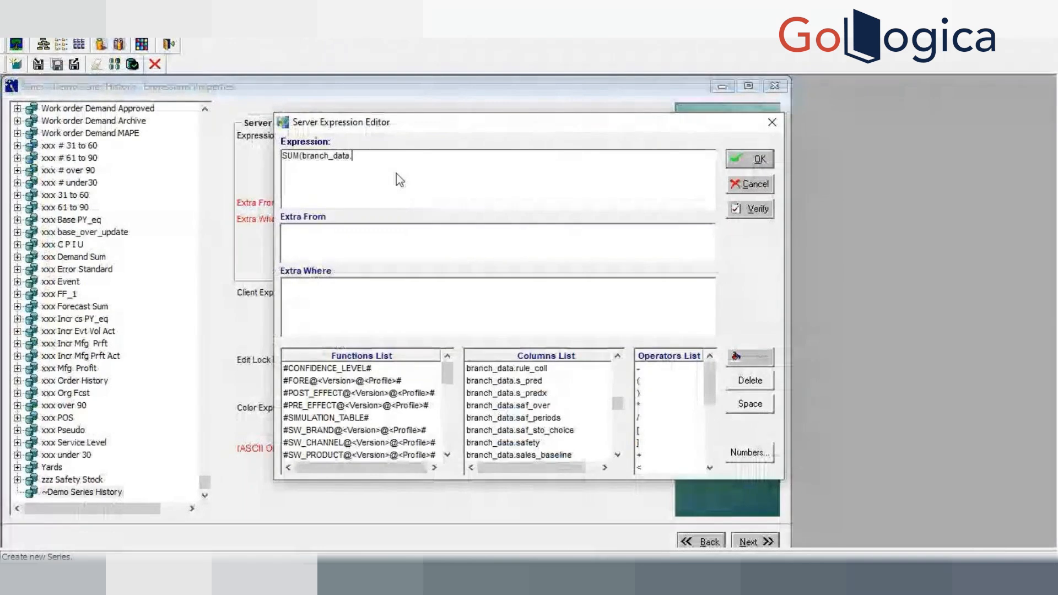
{"action": "type", "text": "actual_quantity"}
{"action": "type", "text": ")"}
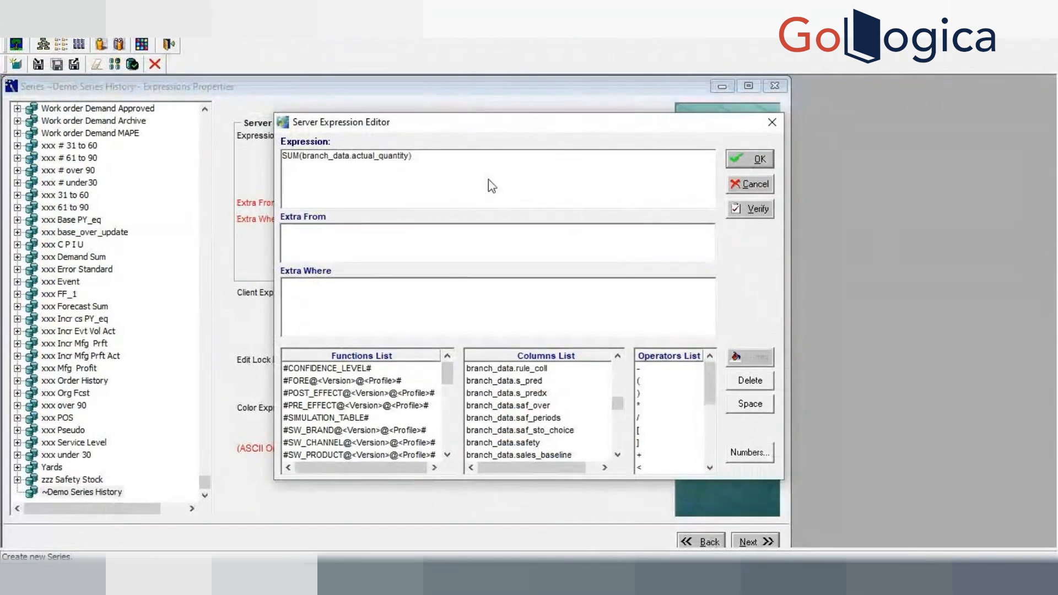
Step: Verify and accept the server expression, then move to Security and save the new series ~Demo Series History
{"action": "left_click", "coordinate": [751, 211]}
{"action": "left_click", "coordinate": [750, 212]}
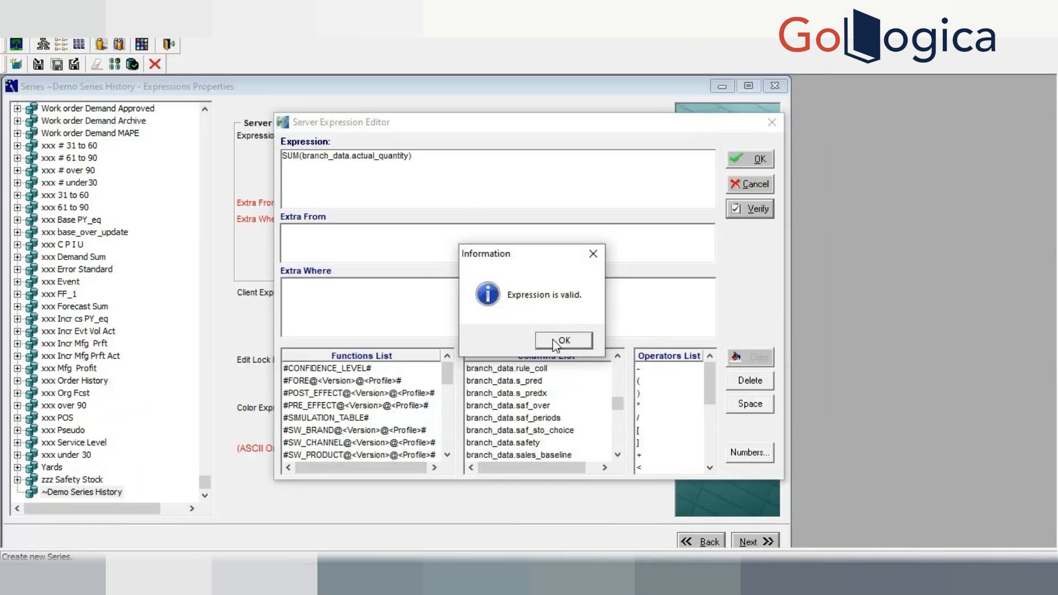
{"action": "left_click", "coordinate": [555, 342]}
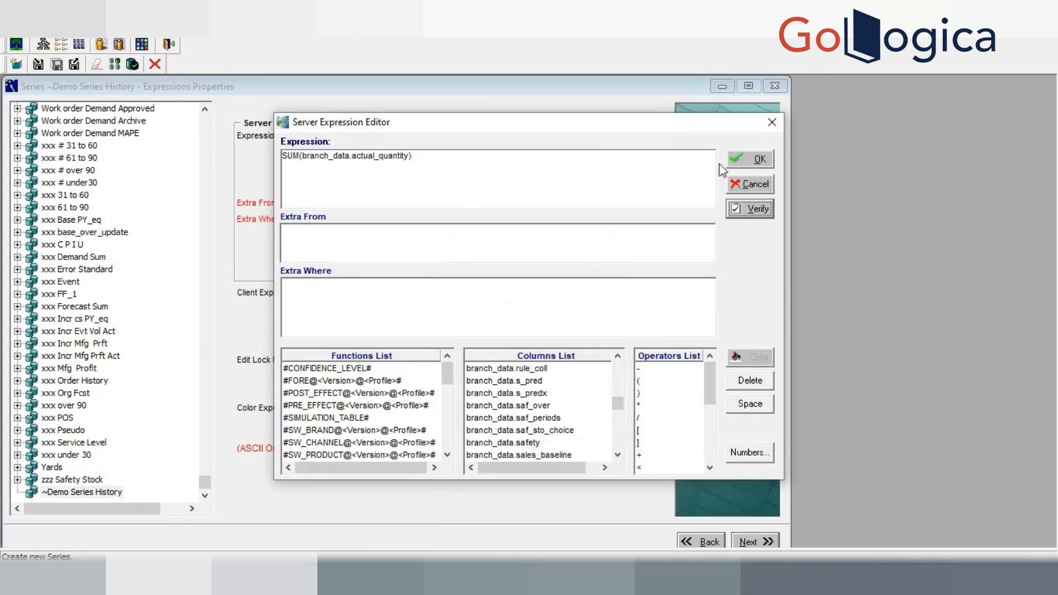
{"action": "left_click", "coordinate": [754, 167]}
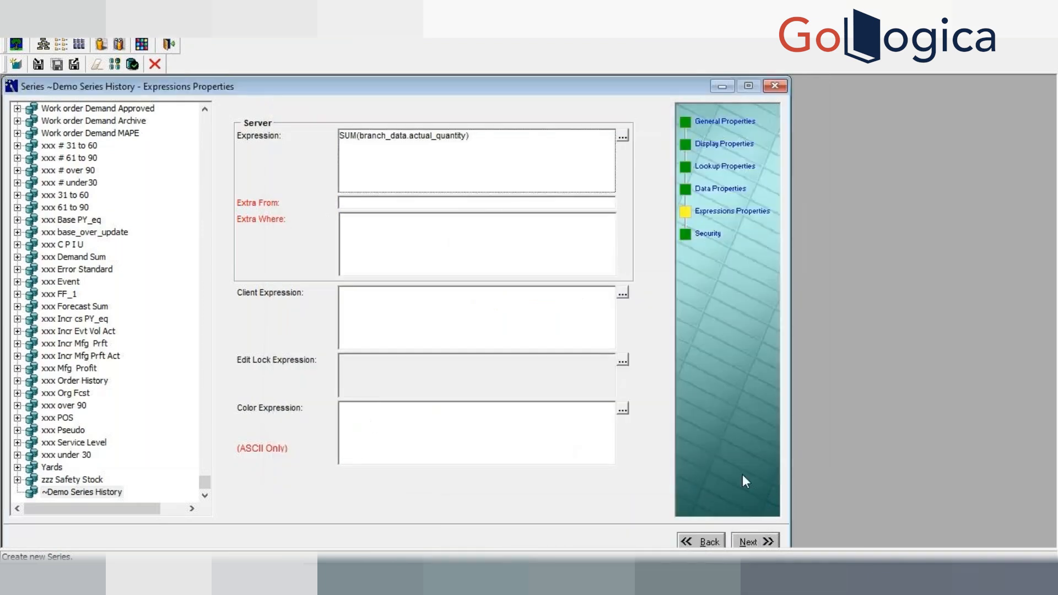
{"action": "left_click", "coordinate": [754, 543]}
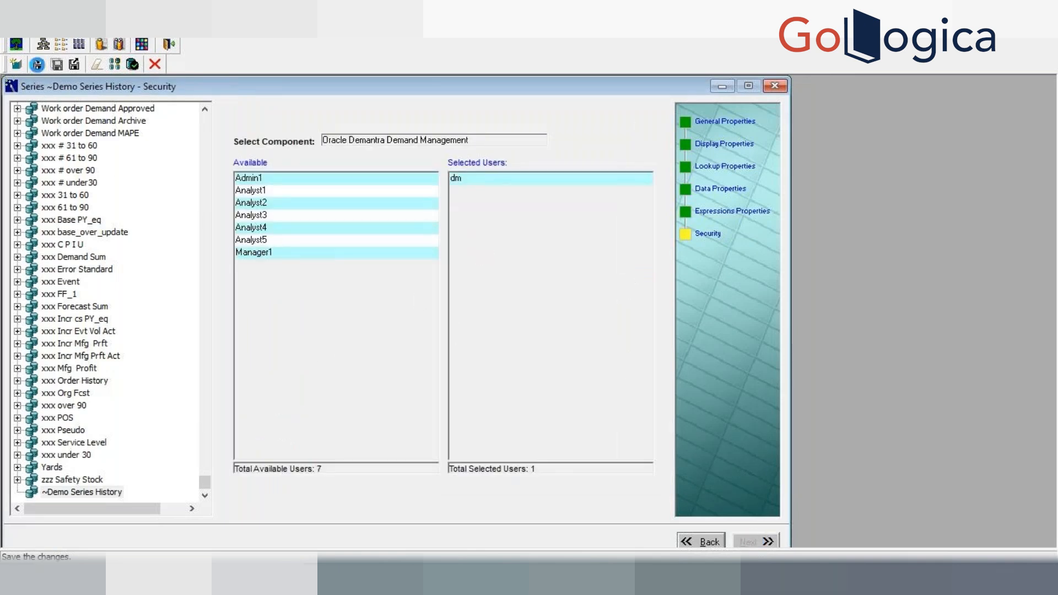
{"action": "left_click", "coordinate": [36, 64]}
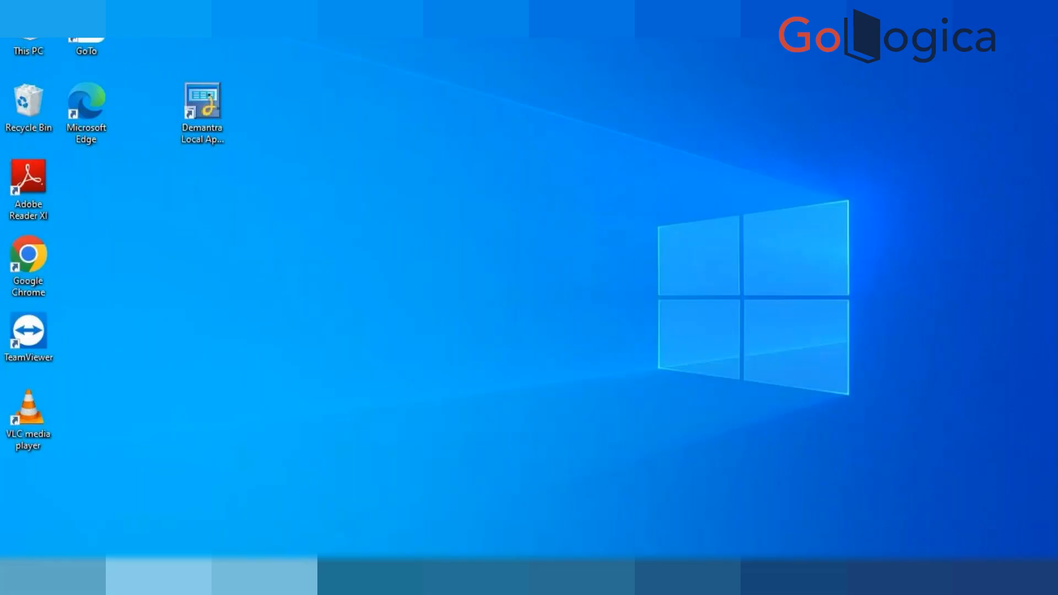
Step: Open Windows Services and start the Apache Tomcat 8.5 demantra service
{"action": "key", "text": "super+s"}
{"action": "type", "text": "serv"}
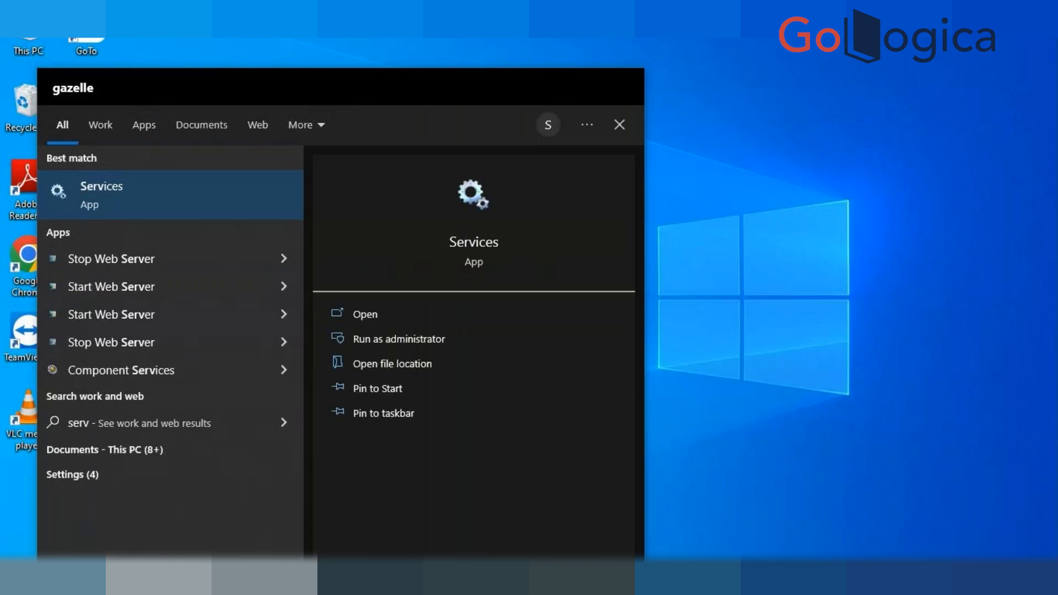
{"action": "key", "text": "Return"}
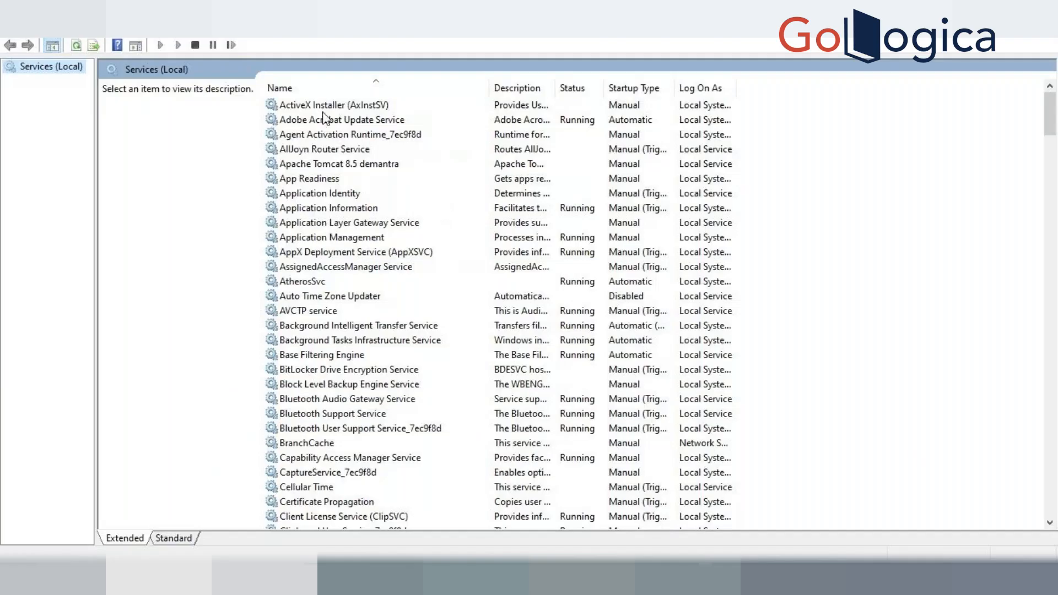
{"action": "left_click", "coordinate": [363, 166]}
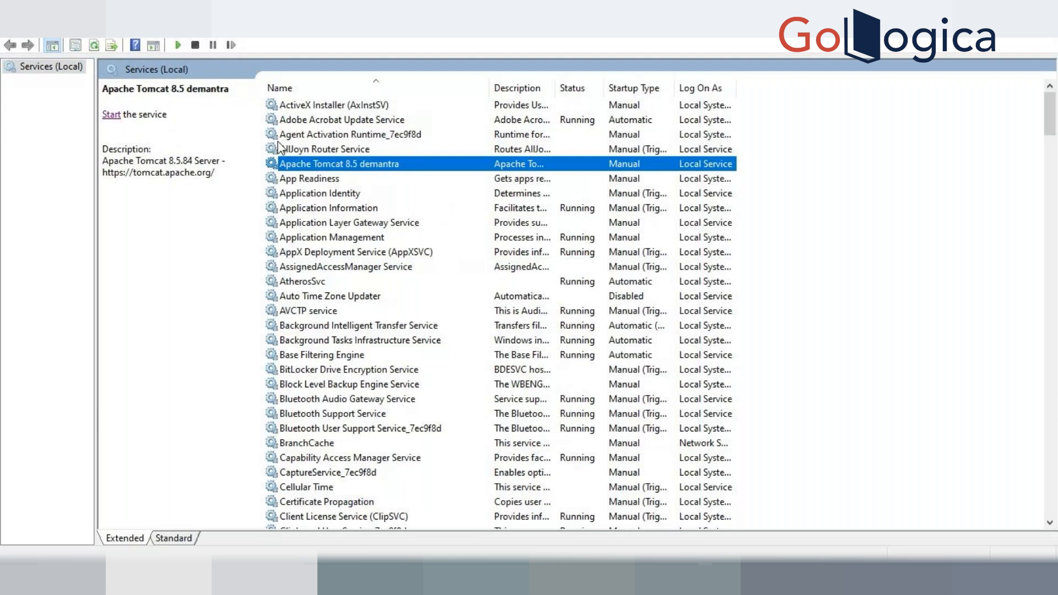
{"action": "left_click", "coordinate": [112, 115]}
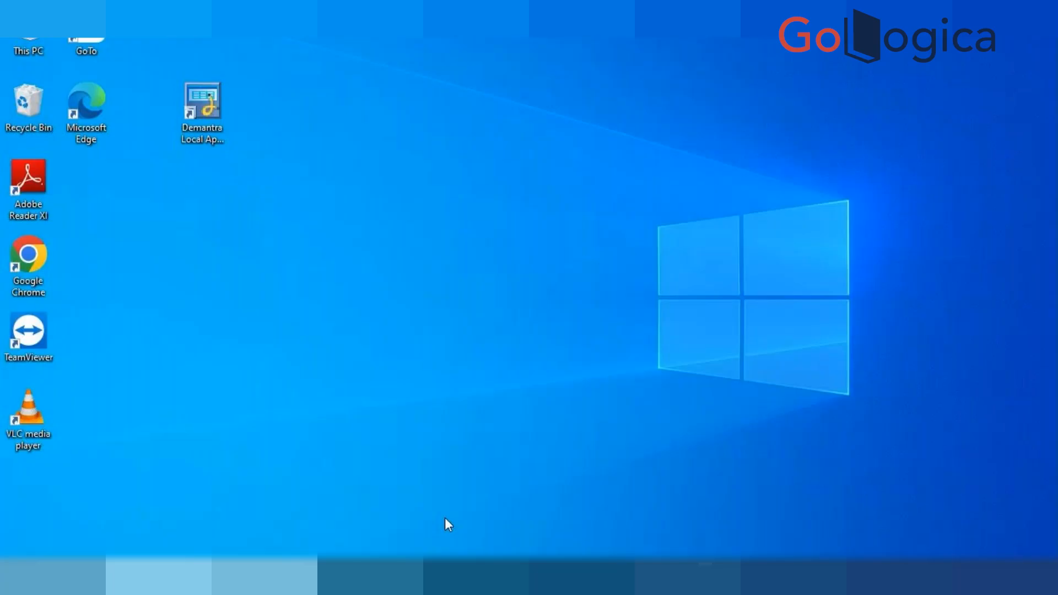
Step: Launch the Demantra Local Application from the desktop
{"action": "left_click", "coordinate": [205, 99]}
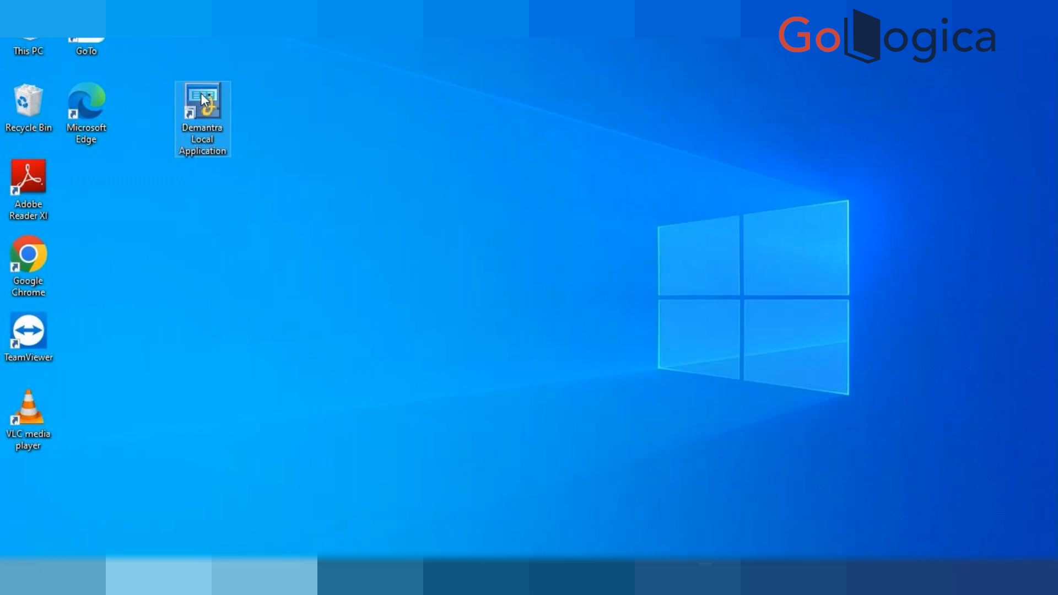
{"action": "double_click", "coordinate": [205, 99]}
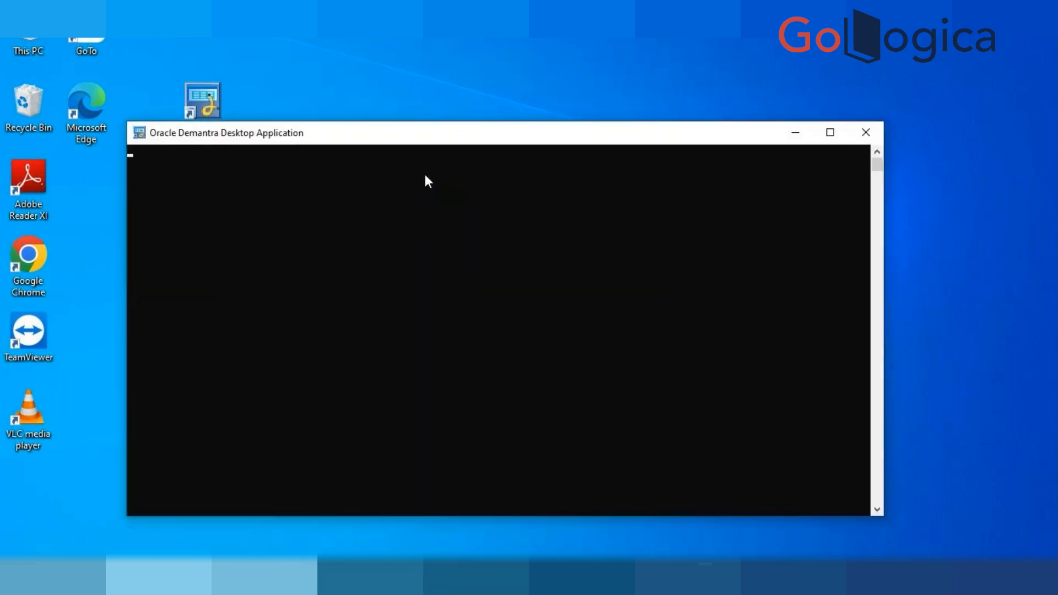